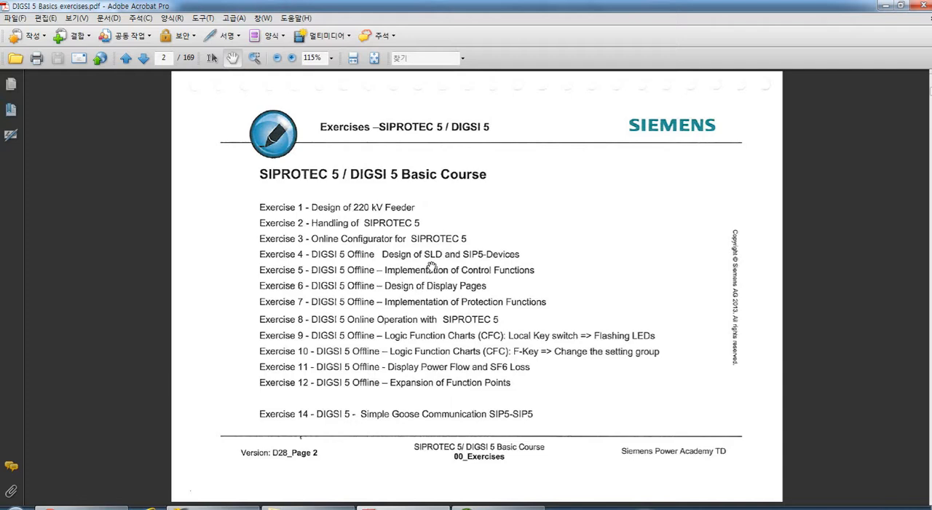
Find the Exercise 3 page in the DIGSI 5 Basics exercises PDF and open its link to the SIPROTEC 5 online configurator.
{"action": "scroll", "coordinate": [432, 266], "scroll_direction": "down", "scroll_amount": 6}
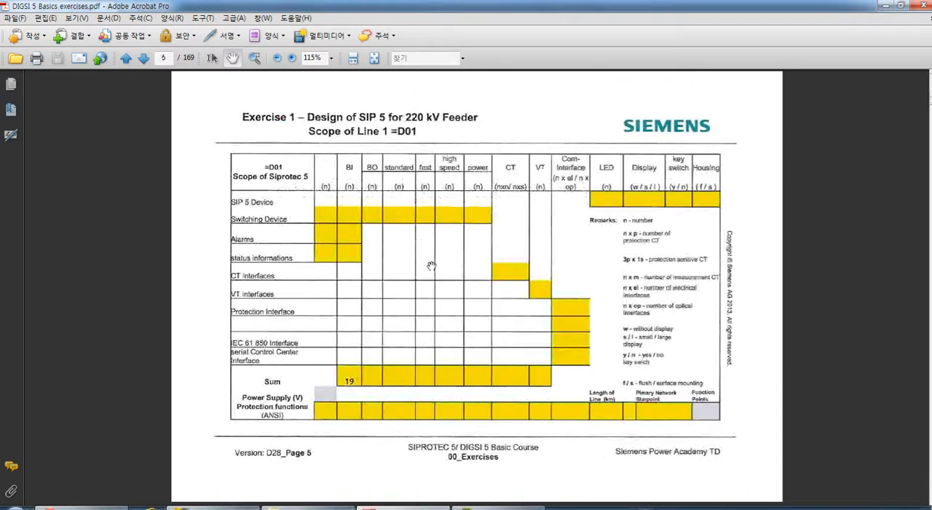
{"action": "scroll", "coordinate": [432, 267], "scroll_direction": "down", "scroll_amount": 3}
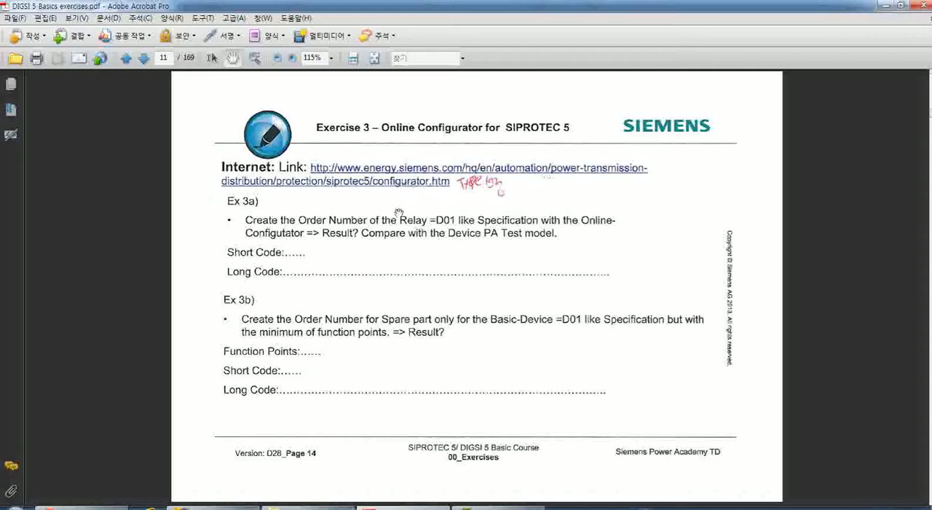
{"action": "left_click", "coordinate": [438, 186]}
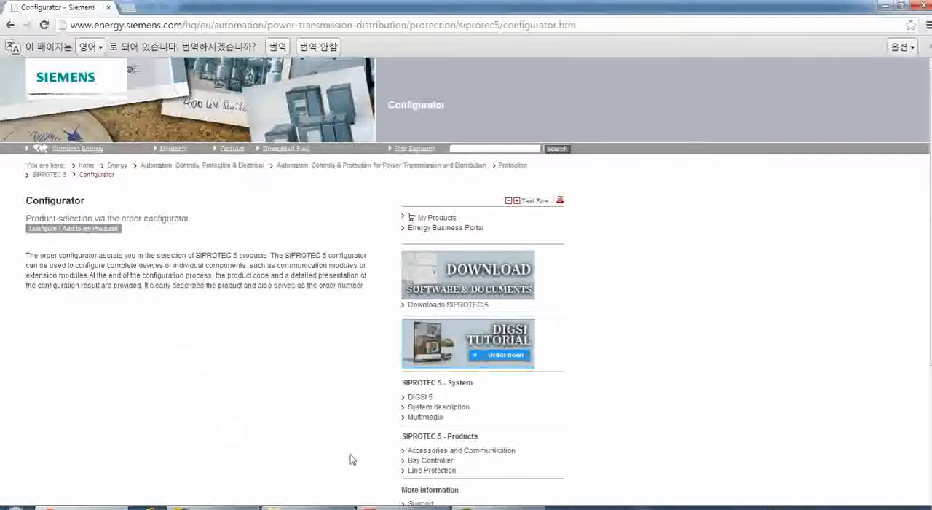
Return to the exercises PDF and review the Exercise 2b order code section and the Exercise 3 tasks.
{"action": "left_click", "coordinate": [393, 506]}
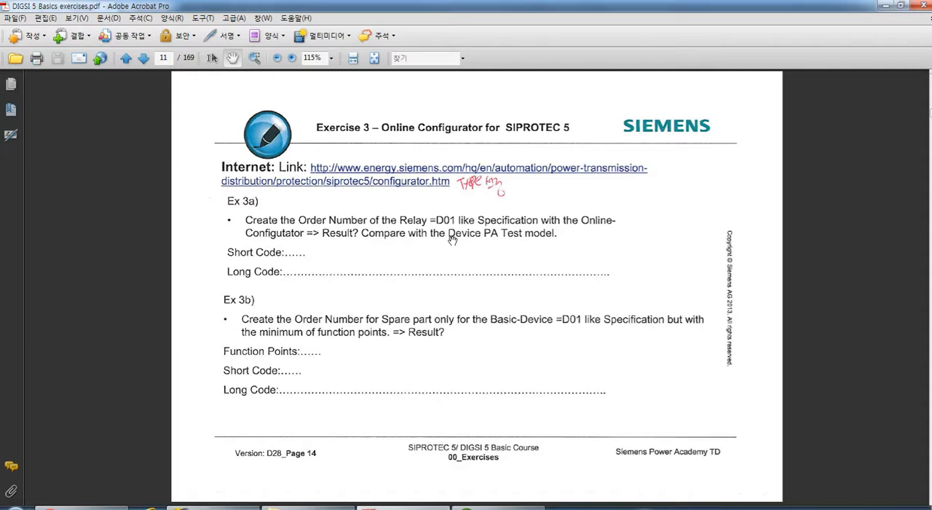
{"action": "scroll", "coordinate": [452, 240], "scroll_direction": "up", "scroll_amount": 3}
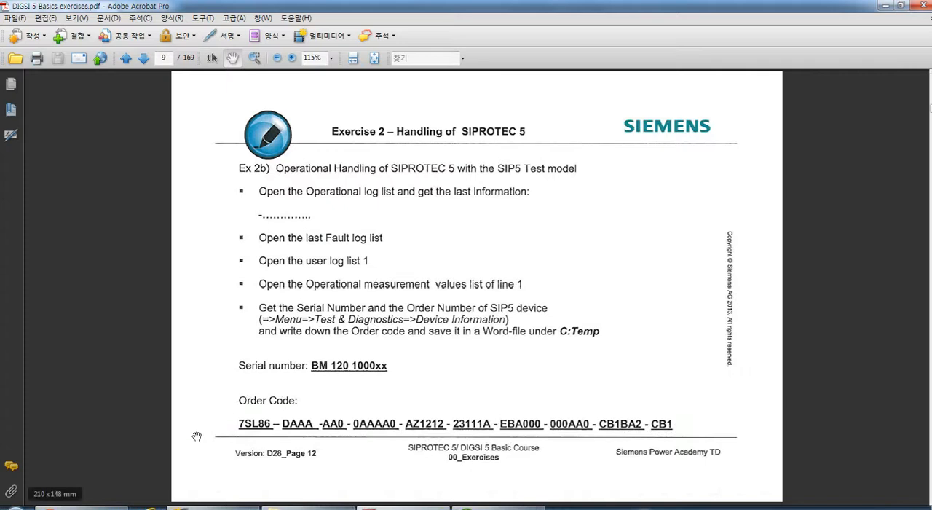
{"action": "scroll", "coordinate": [235, 410], "scroll_direction": "down", "scroll_amount": 2}
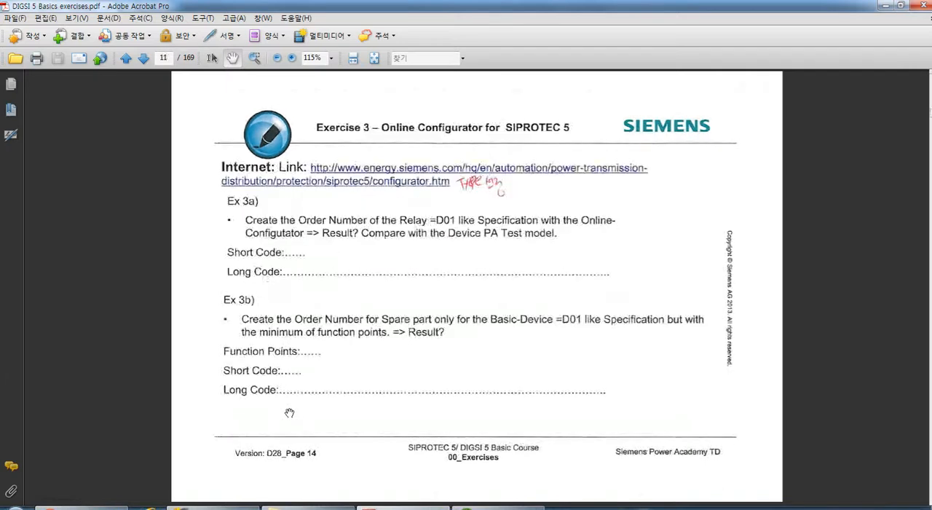
Switch to the Siemens configurator web page and start a new Device configuration.
{"action": "key", "text": "alt+Tab"}
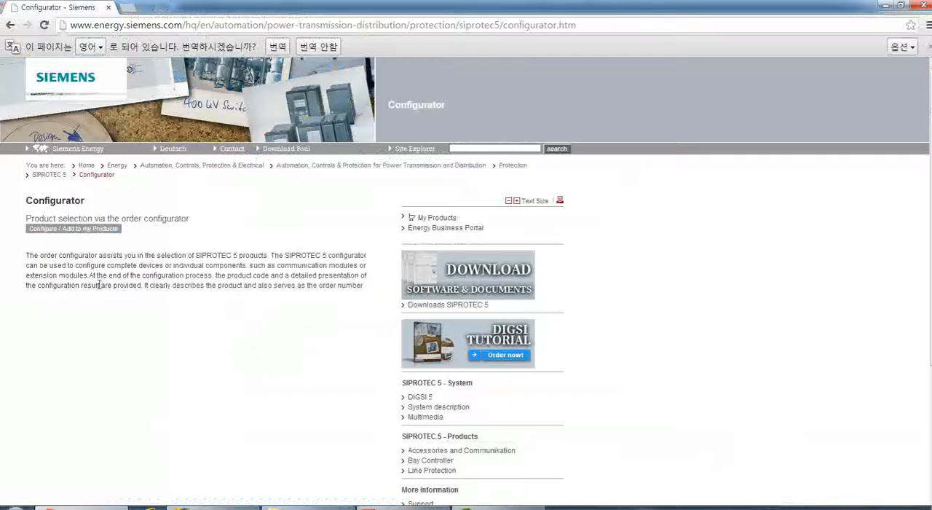
{"action": "left_click", "coordinate": [52, 230]}
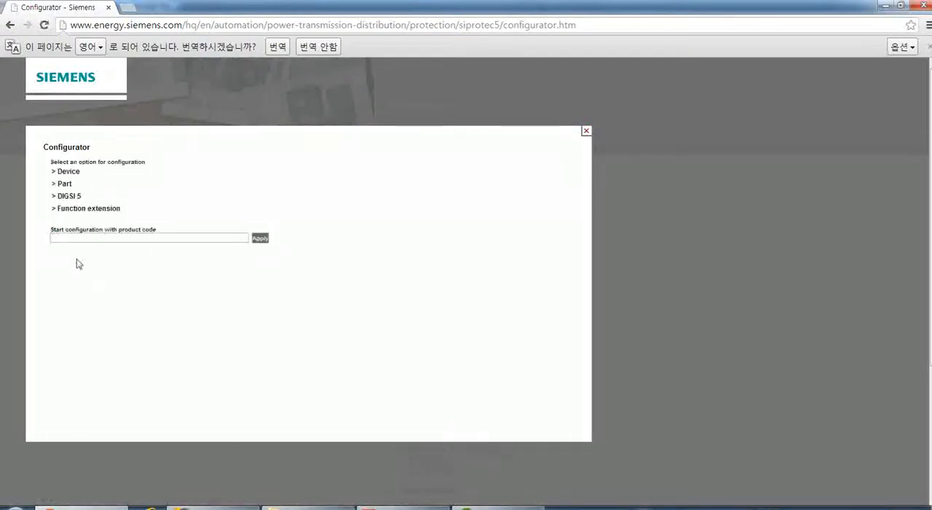
{"action": "left_click", "coordinate": [69, 173]}
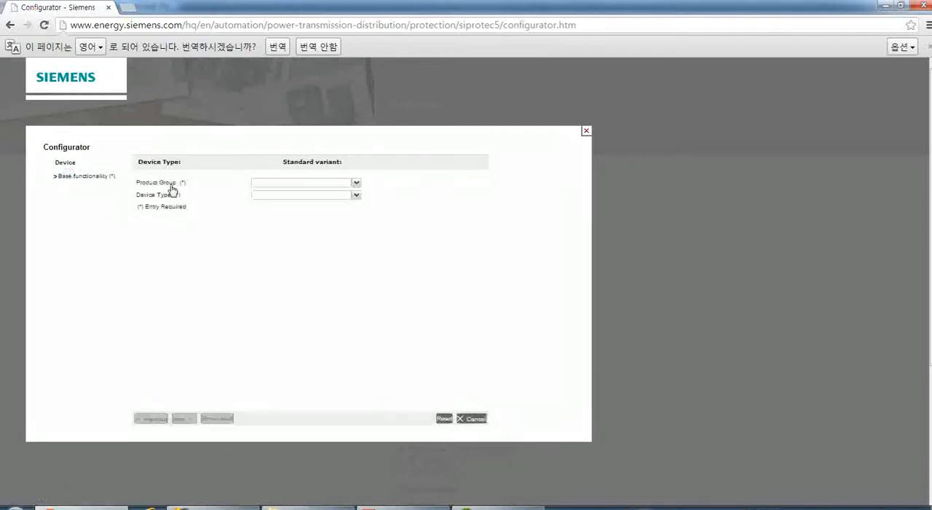
Set the product group to Line Protection and the device type to 7SL86 Diff. / Dist. Prot. 3-p.
{"action": "left_click", "coordinate": [356, 185]}
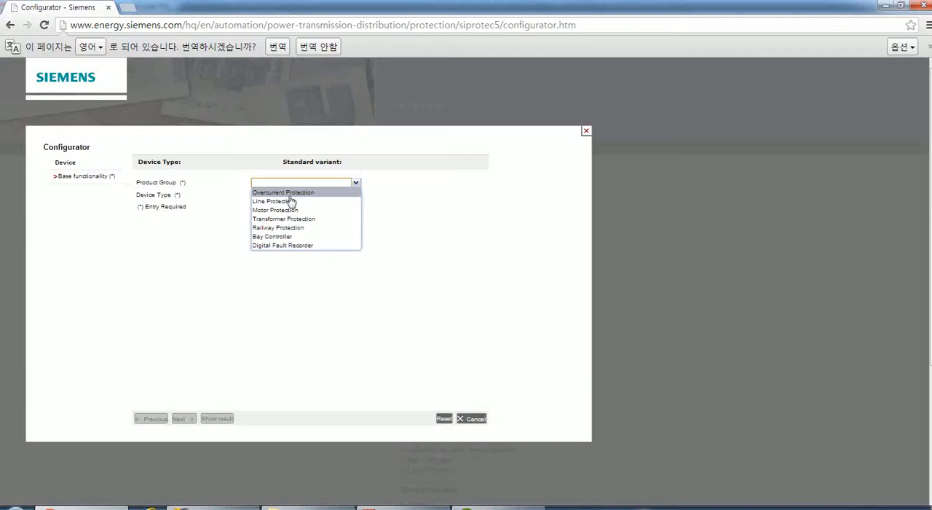
{"action": "left_click", "coordinate": [268, 201]}
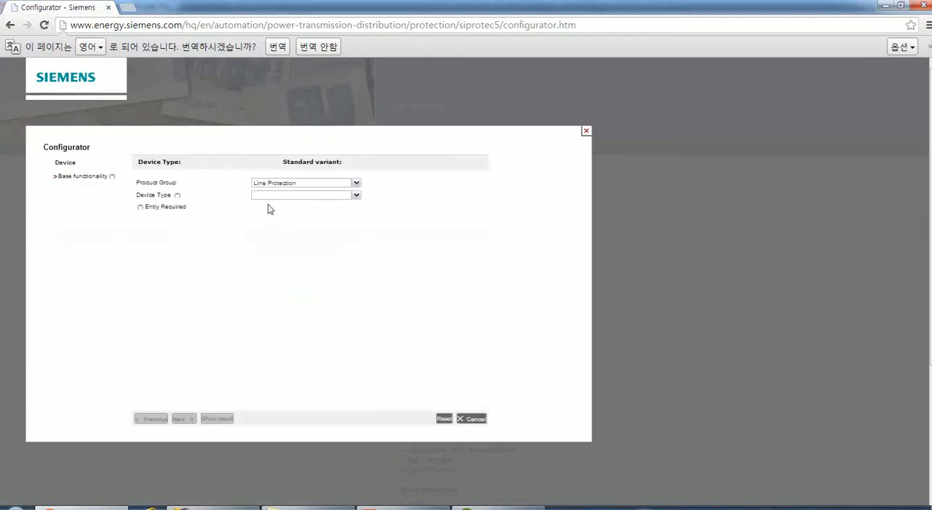
{"action": "left_click", "coordinate": [356, 196]}
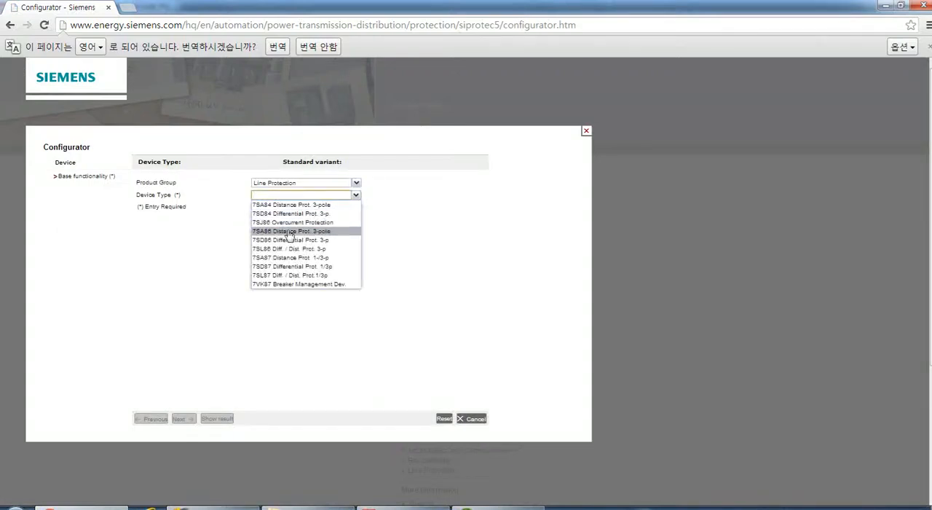
{"action": "left_click", "coordinate": [277, 249]}
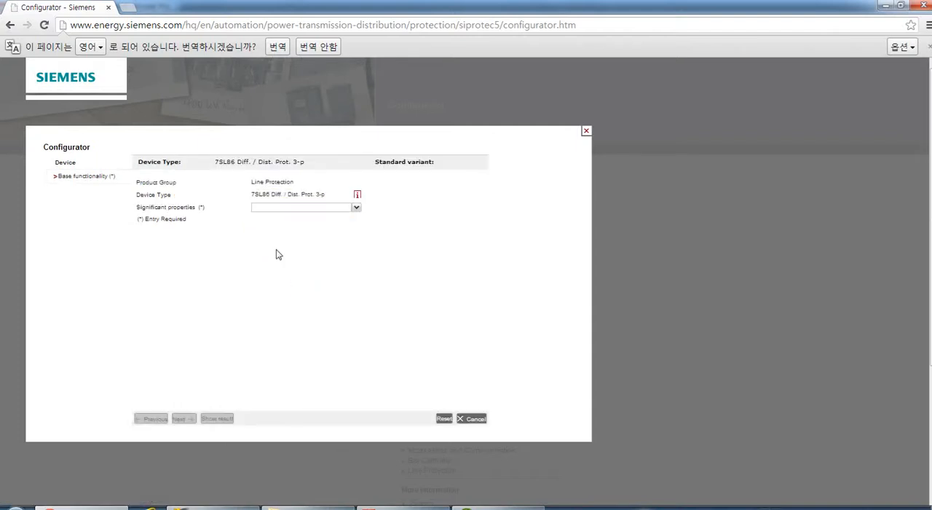
Set the significant properties to 2-end protection and the standard variant to G2: 1/3, 11BI, 9BO, 4CT, 4VT.
{"action": "left_click", "coordinate": [355, 210]}
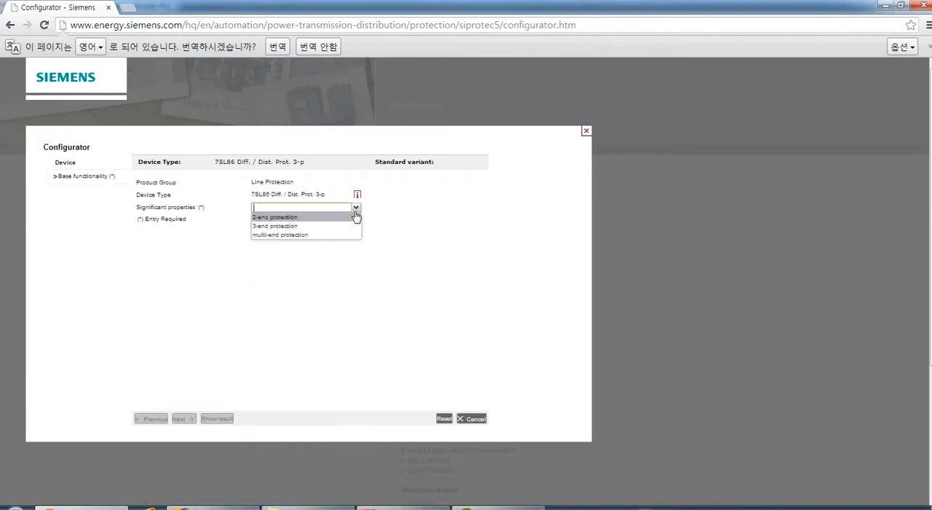
{"action": "left_click", "coordinate": [283, 217]}
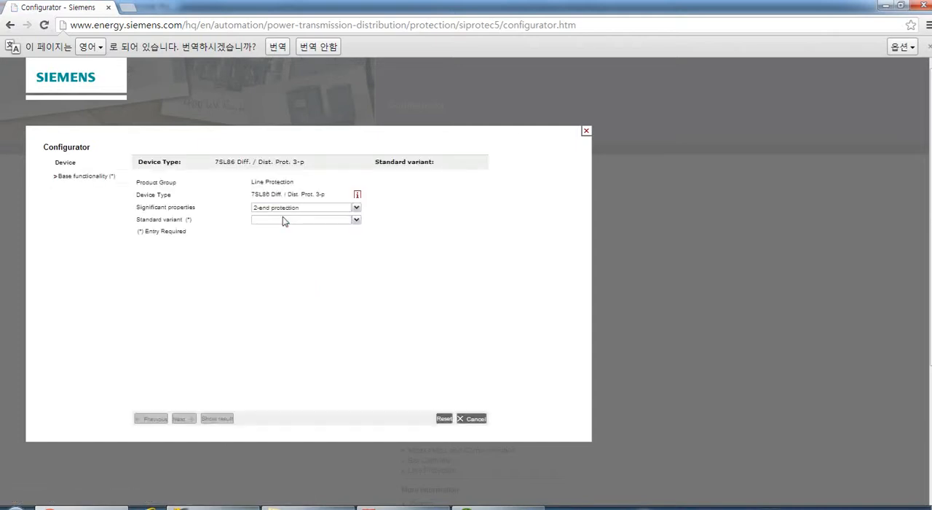
{"action": "left_click", "coordinate": [356, 221]}
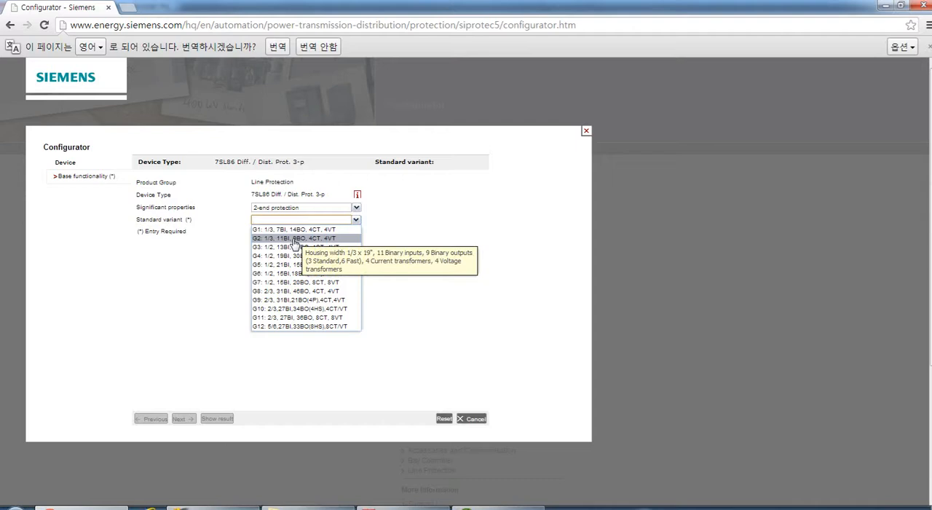
{"action": "left_click", "coordinate": [289, 242]}
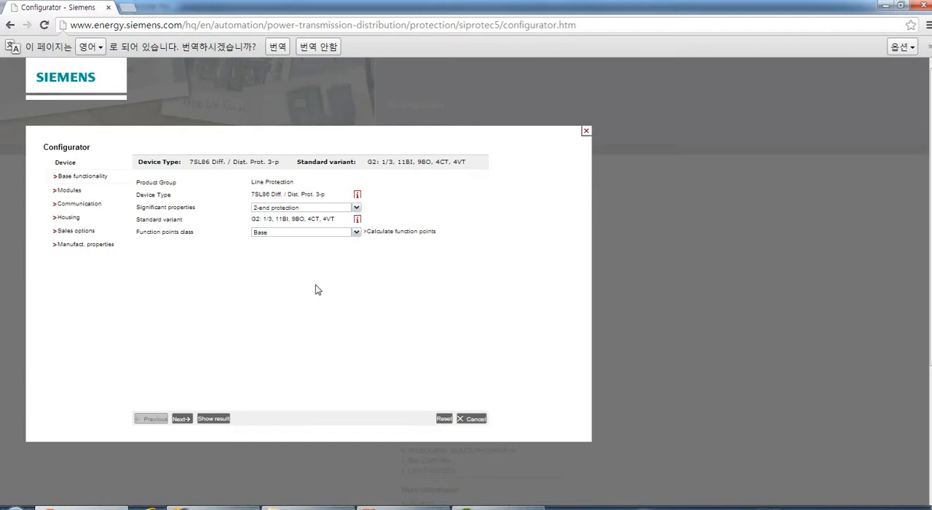
Look through the available function points classes without changing the selection.
{"action": "left_click", "coordinate": [356, 232]}
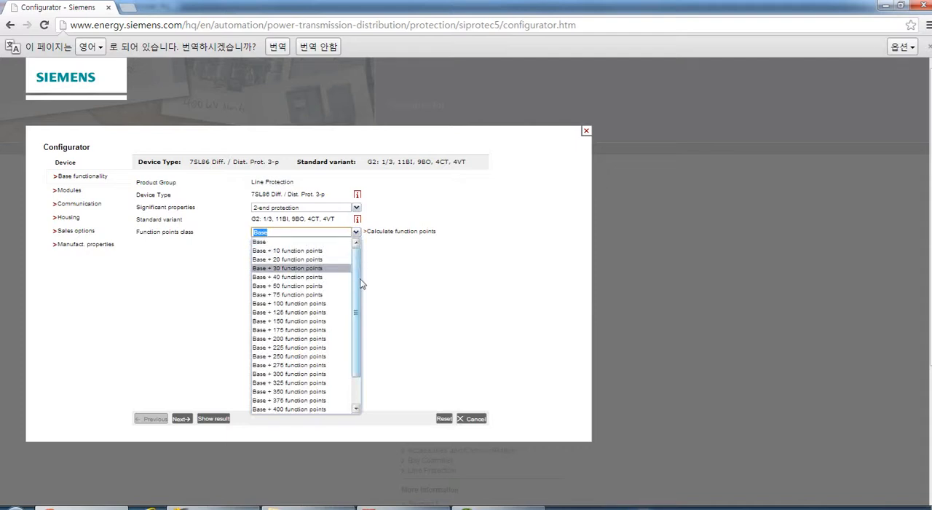
{"action": "scroll", "coordinate": [355, 282], "scroll_direction": "down", "scroll_amount": 1}
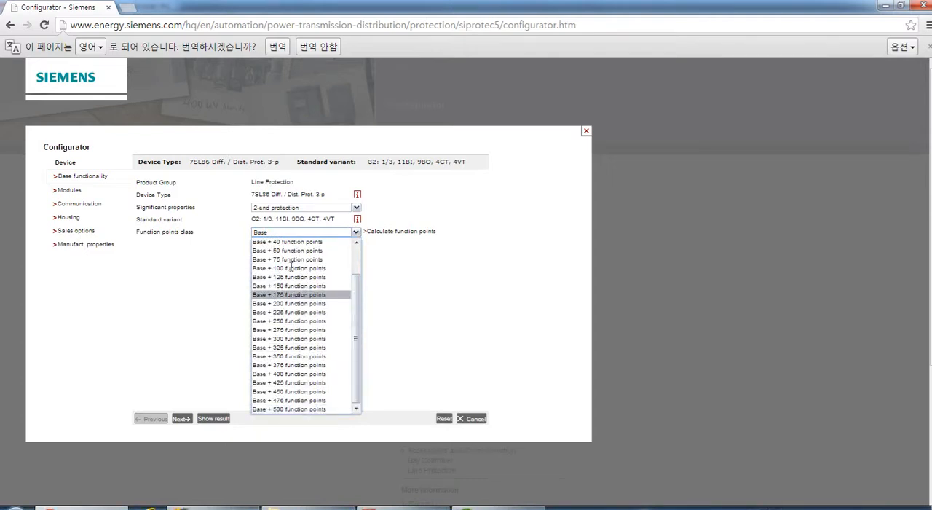
{"action": "scroll", "coordinate": [356, 301], "scroll_direction": "up", "scroll_amount": 1}
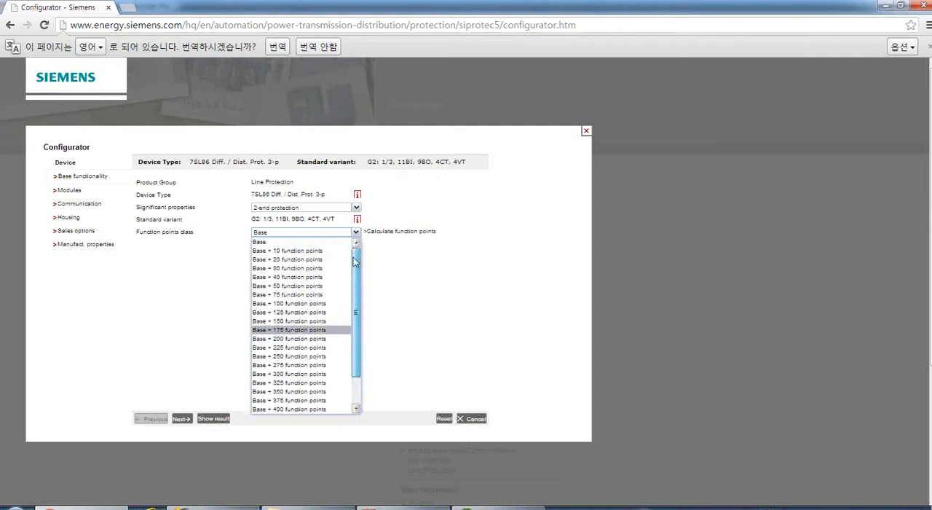
{"action": "left_click", "coordinate": [392, 267]}
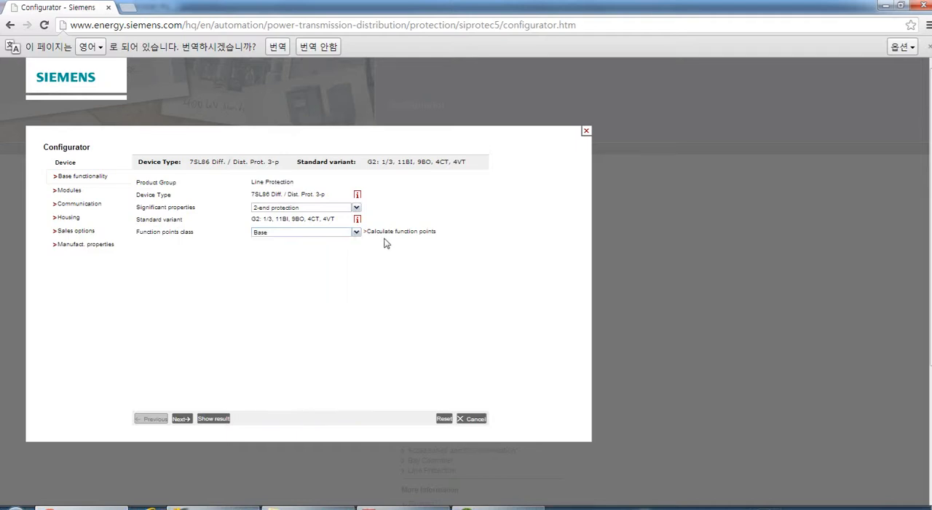
Open the function points calculation and add a quantity of 1 for Distance protection and 1 for 3-phase Undervoltage protection.
{"action": "left_click", "coordinate": [382, 238]}
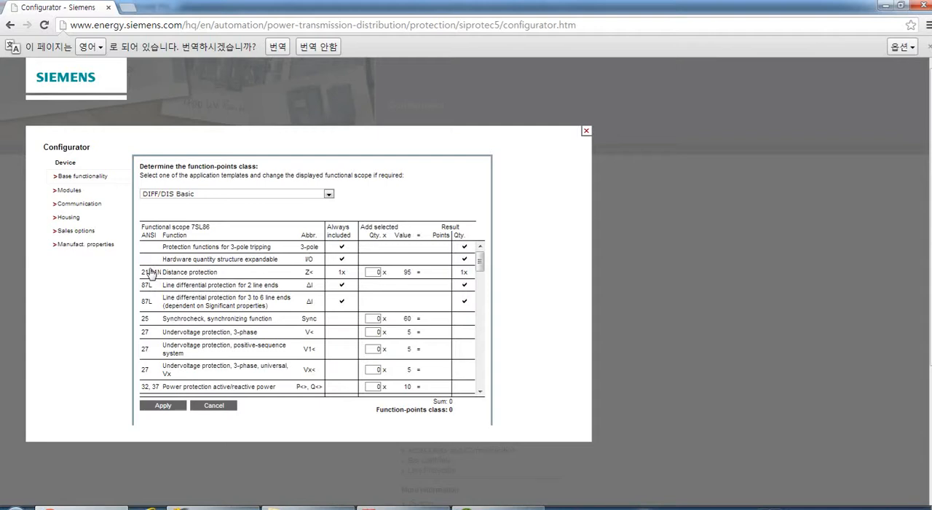
{"action": "left_click", "coordinate": [377, 272]}
{"action": "left_click_drag", "start_coordinate": [374, 271], "coordinate": [388, 271]}
{"action": "type", "text": "1"}
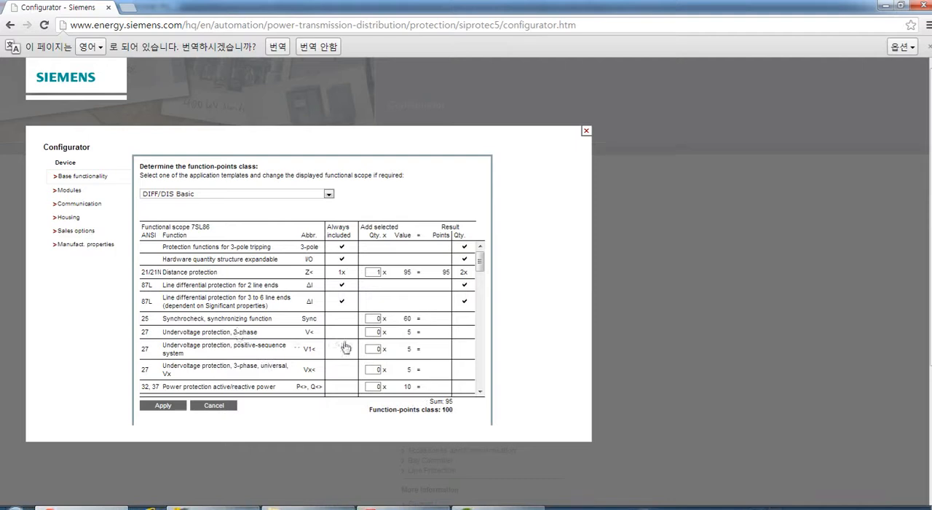
{"action": "double_click", "coordinate": [372, 331]}
{"action": "type", "text": "1"}
{"action": "left_click", "coordinate": [290, 335]}
Add one Power protection active/reactive power function, then discard the function points calculation.
{"action": "left_click", "coordinate": [481, 393]}
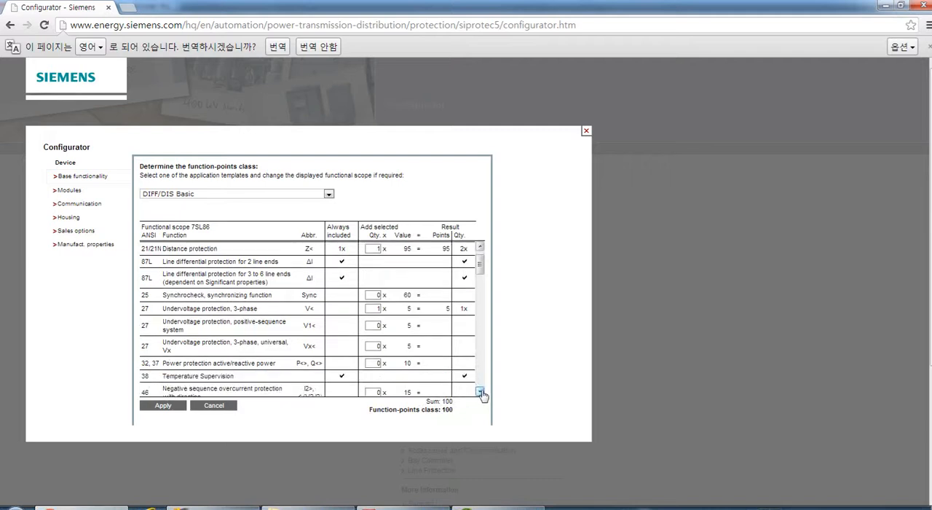
{"action": "left_click", "coordinate": [377, 363]}
{"action": "left_click", "coordinate": [586, 131]}
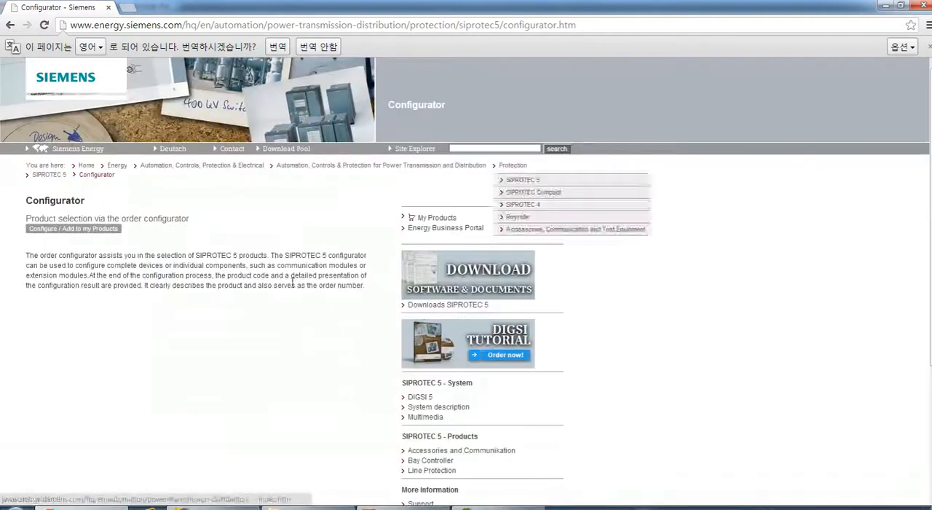
{"action": "left_click", "coordinate": [104, 230]}
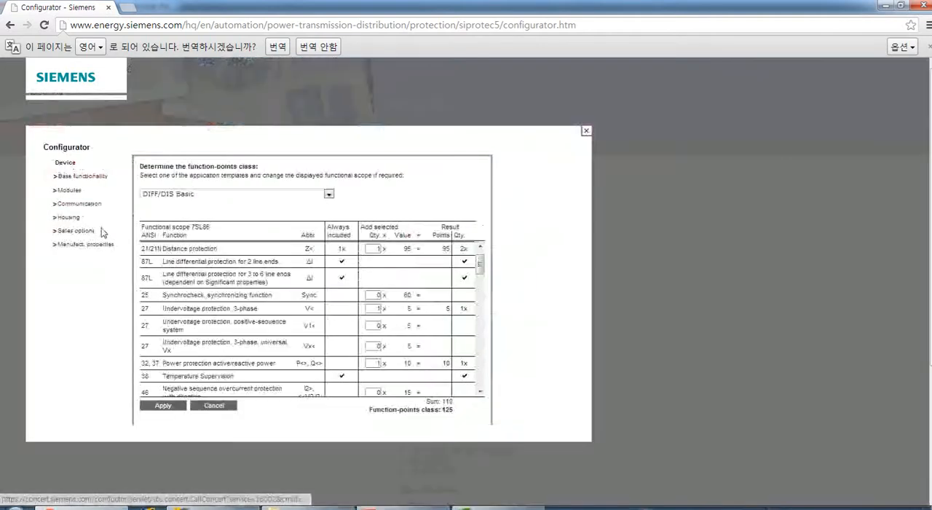
{"action": "left_click", "coordinate": [207, 409]}
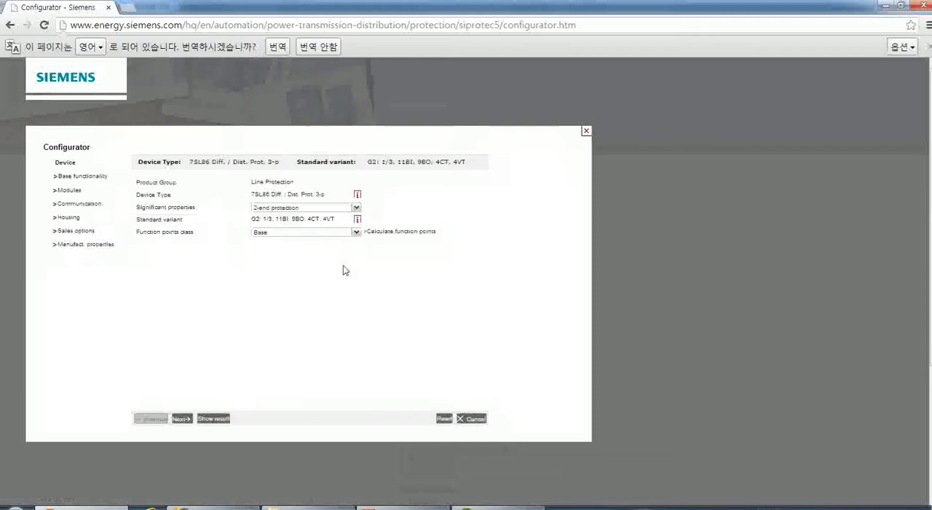
Set the function points class to Base + 500 function points and continue to the modules page.
{"action": "left_click", "coordinate": [356, 232]}
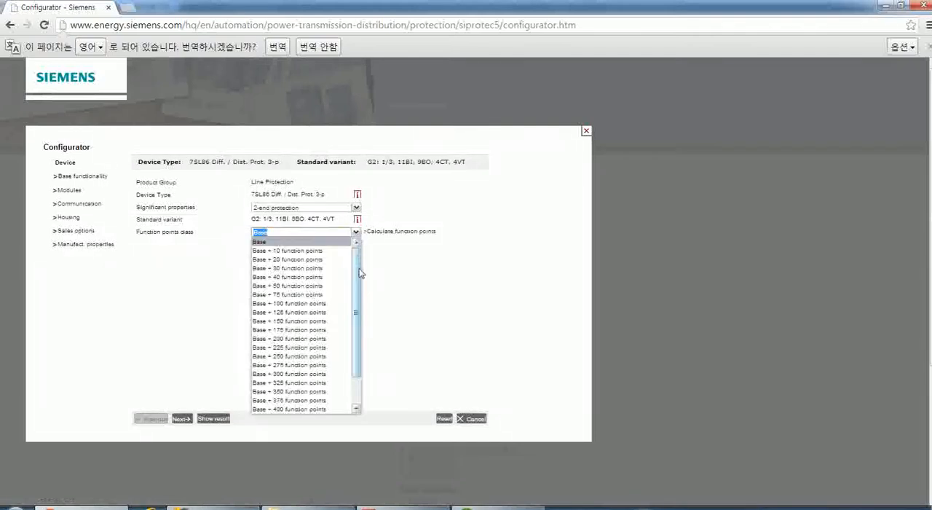
{"action": "left_click_drag", "start_coordinate": [360, 272], "coordinate": [359, 329]}
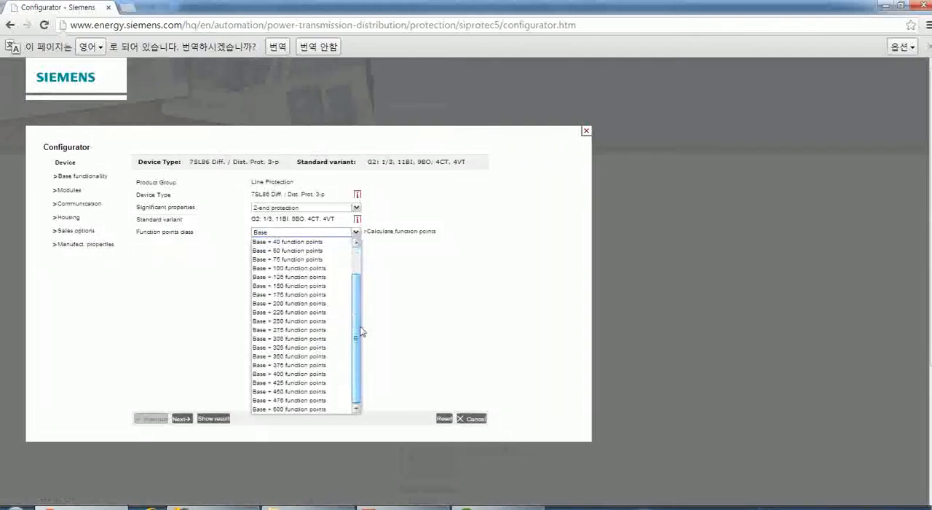
{"action": "left_click", "coordinate": [299, 409]}
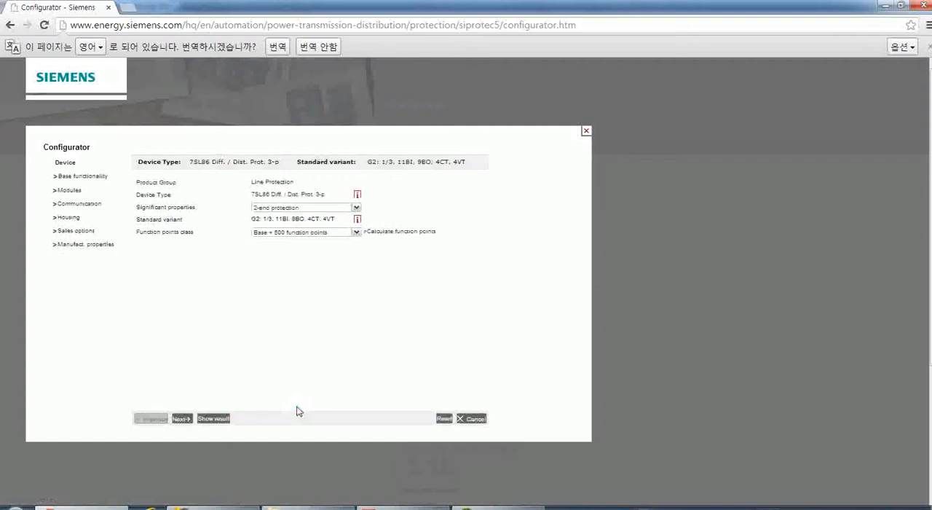
{"action": "left_click", "coordinate": [182, 418]}
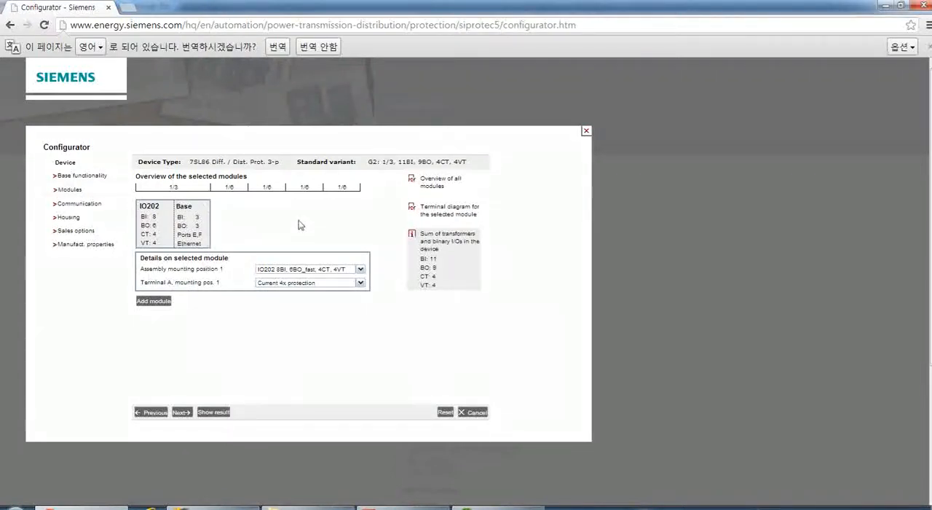
Try to add an IO202 8BI, 6BO_fast, 4CT, 4VT module at assembly mounting position 3, then close the configurator.
{"action": "double_click", "coordinate": [210, 313]}
{"action": "left_click", "coordinate": [209, 314]}
{"action": "left_click", "coordinate": [152, 303]}
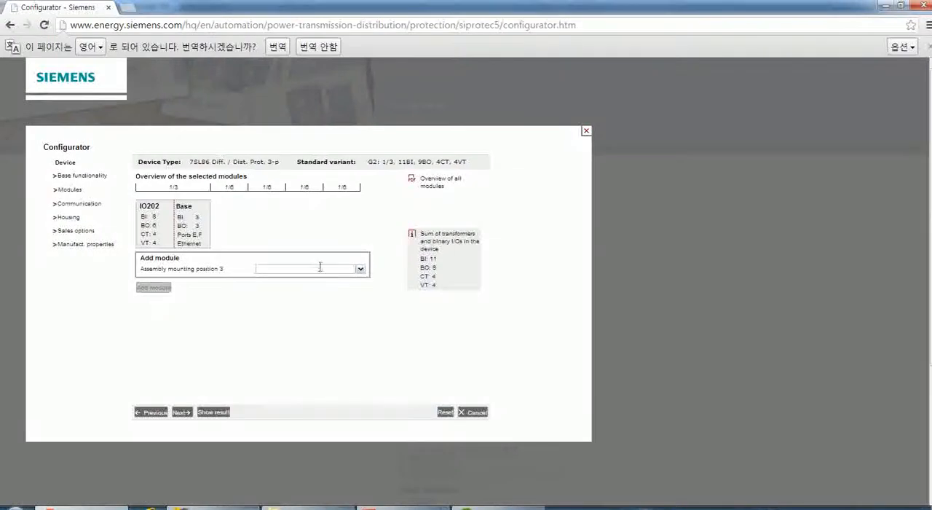
{"action": "left_click", "coordinate": [361, 271]}
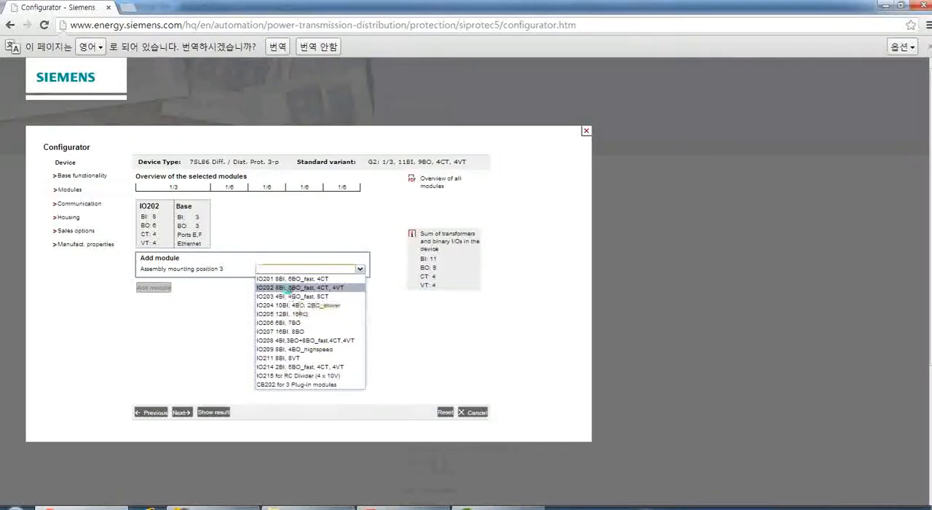
{"action": "left_click", "coordinate": [290, 288]}
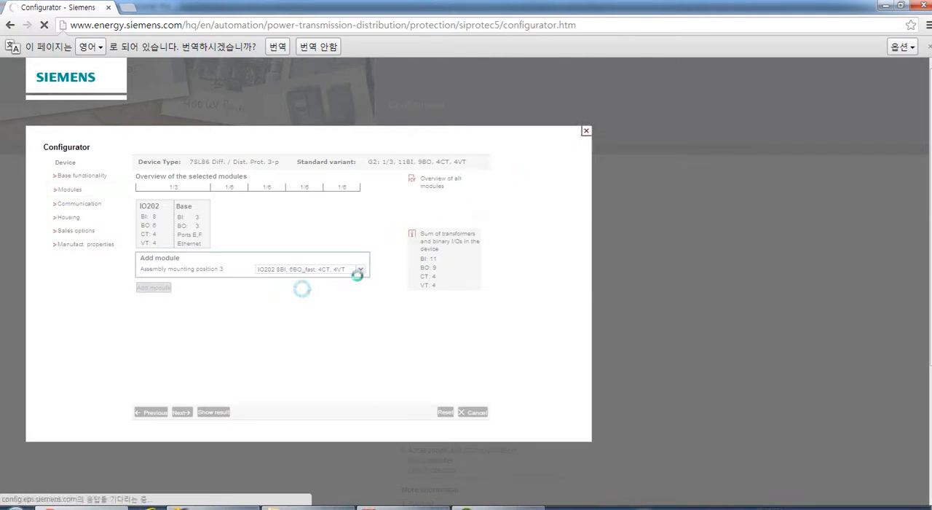
{"action": "left_click", "coordinate": [586, 131]}
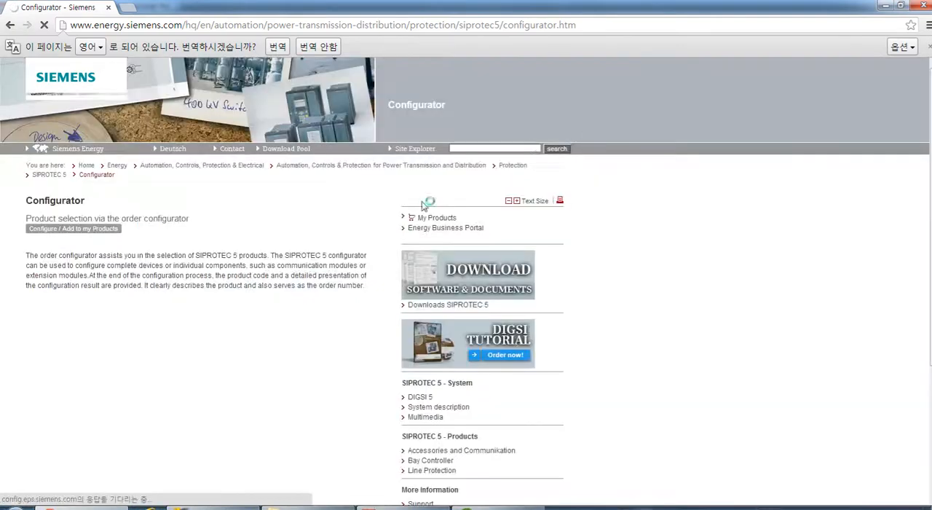
Reopen the SIPROTEC 5 order configurator and choose the Line Protection product group with device type 7SL86 Diff. / Dist. Prot. 3-p.
{"action": "left_click", "coordinate": [106, 229]}
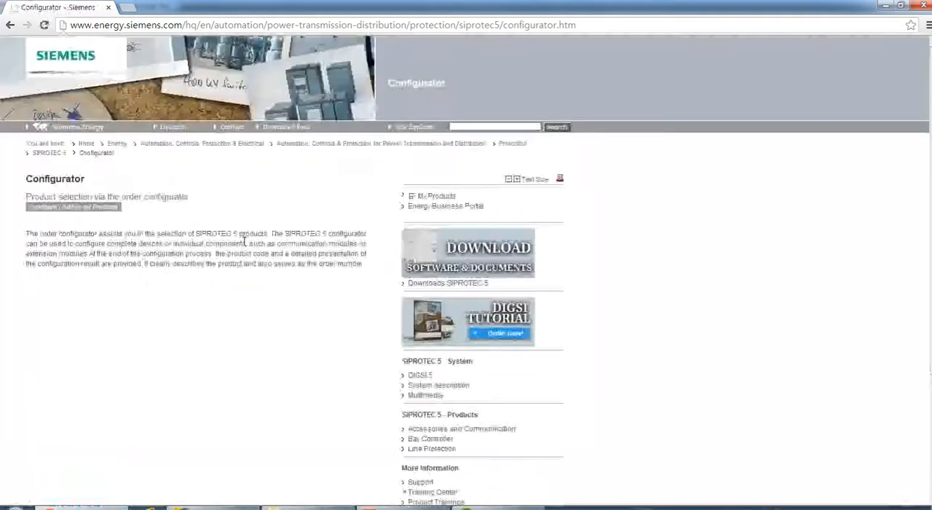
{"action": "left_click", "coordinate": [81, 228]}
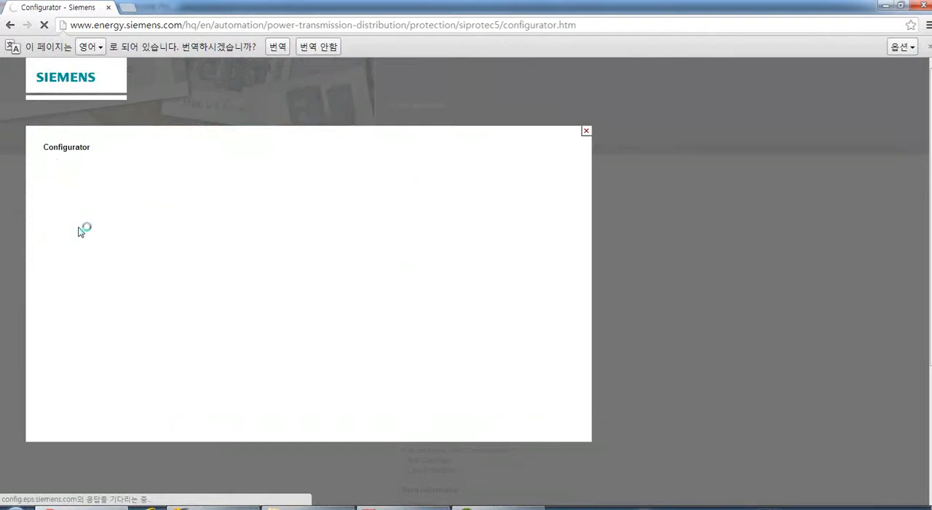
{"action": "left_click", "coordinate": [68, 172]}
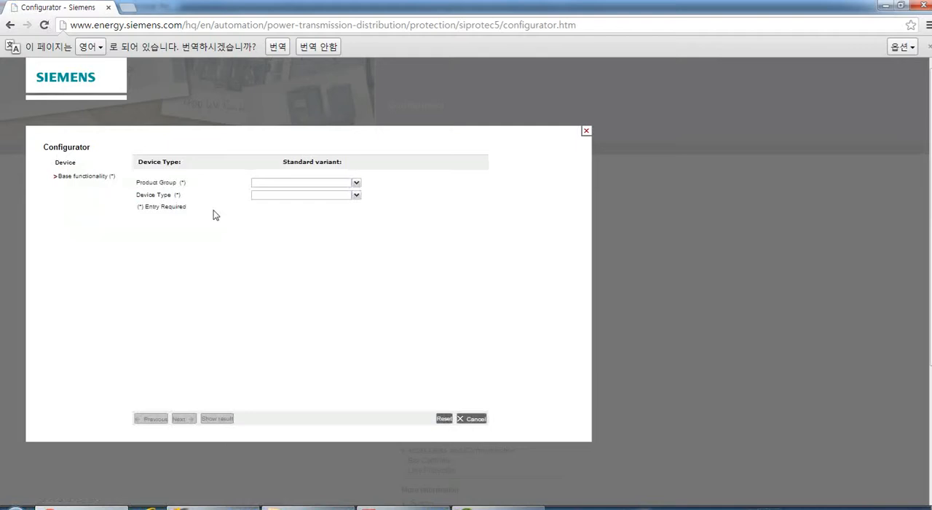
{"action": "left_click", "coordinate": [356, 183]}
{"action": "left_click", "coordinate": [298, 200]}
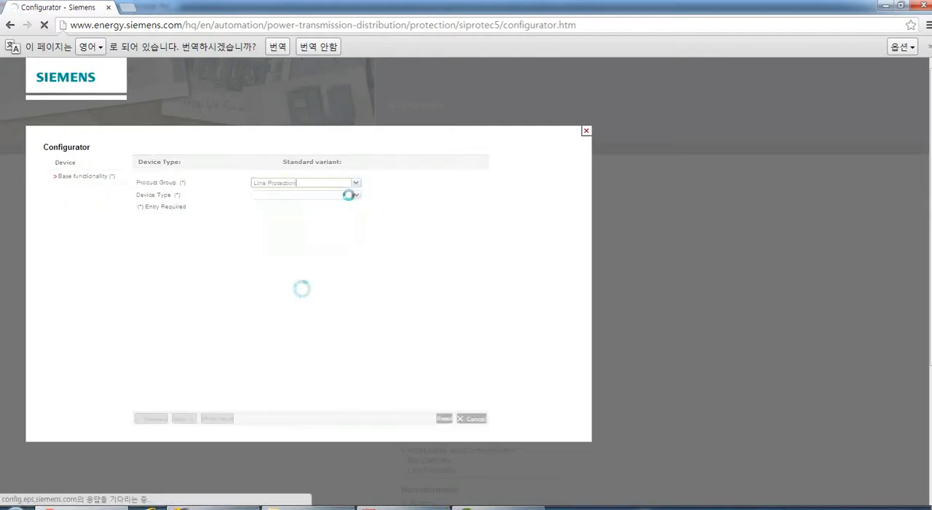
{"action": "left_click", "coordinate": [356, 196]}
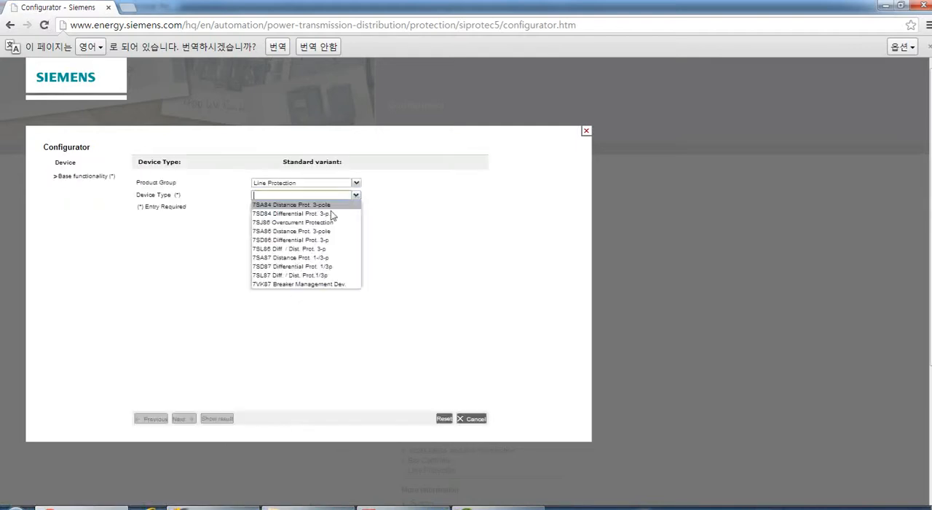
{"action": "left_click", "coordinate": [297, 249]}
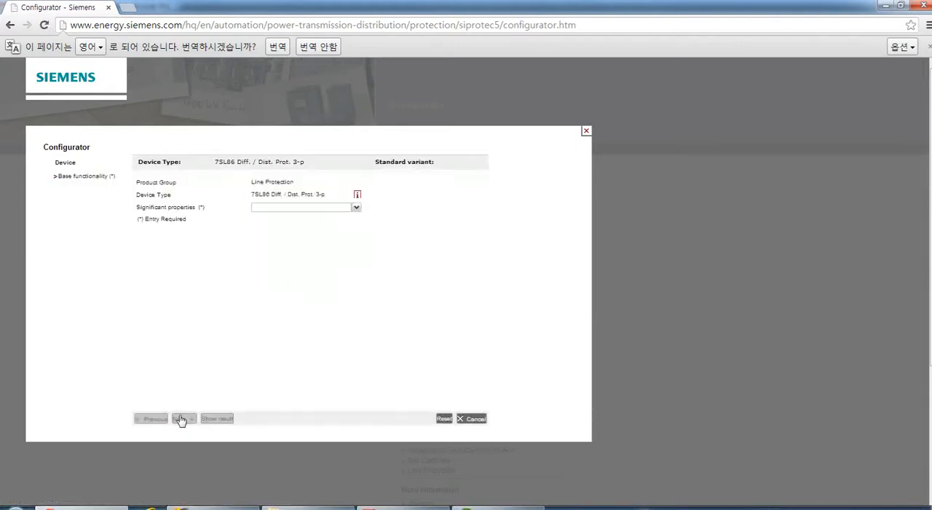
Set the significant properties to 2-end protection and the standard variant to G2: 1/3, 11BI, 9BO, 4CT, 4VT.
{"action": "left_click", "coordinate": [356, 208]}
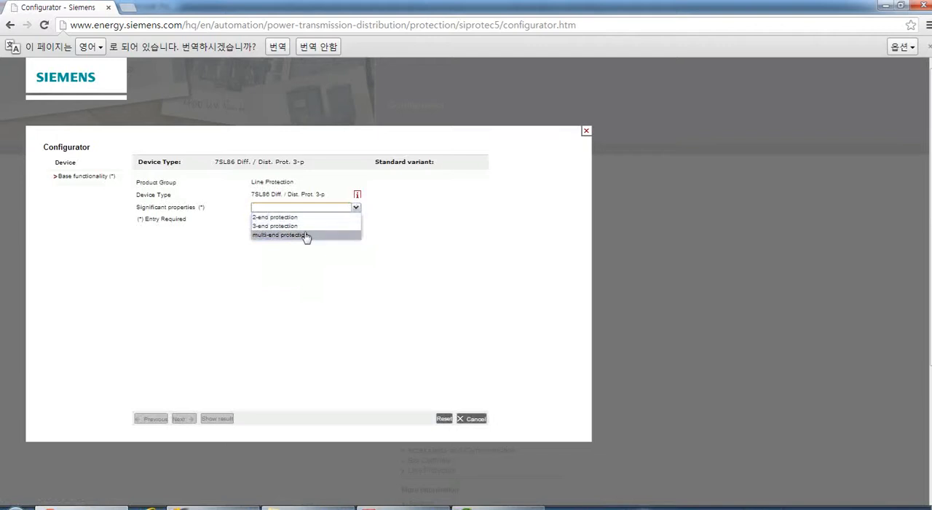
{"action": "left_click", "coordinate": [349, 218]}
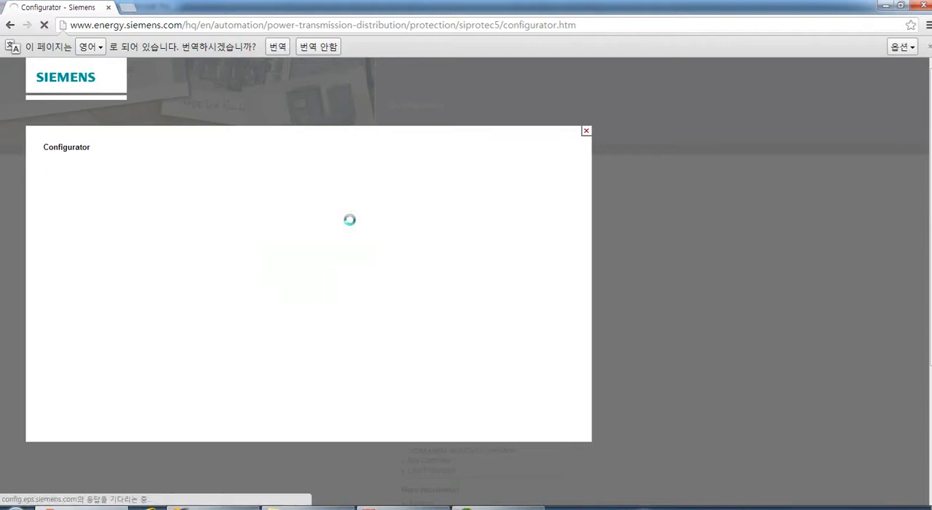
{"action": "left_click", "coordinate": [356, 220]}
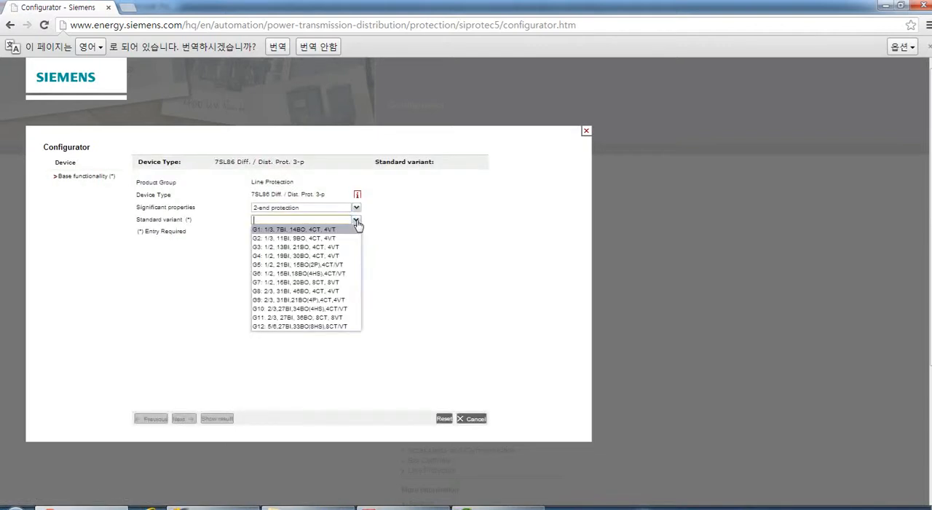
{"action": "left_click", "coordinate": [319, 238]}
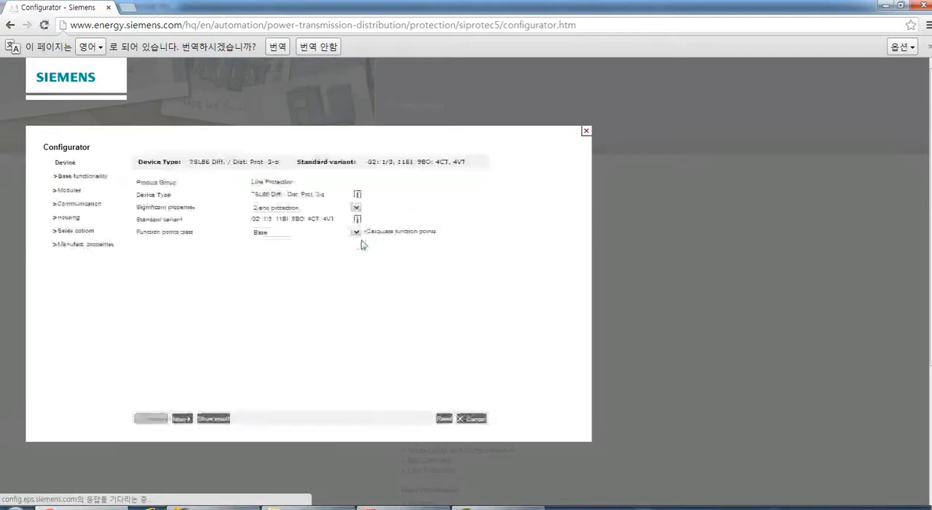
Set the function points class to Base + 500 function points and continue to the modules page.
{"action": "left_click", "coordinate": [356, 231]}
{"action": "scroll", "coordinate": [352, 287], "scroll_direction": "down", "scroll_amount": 5}
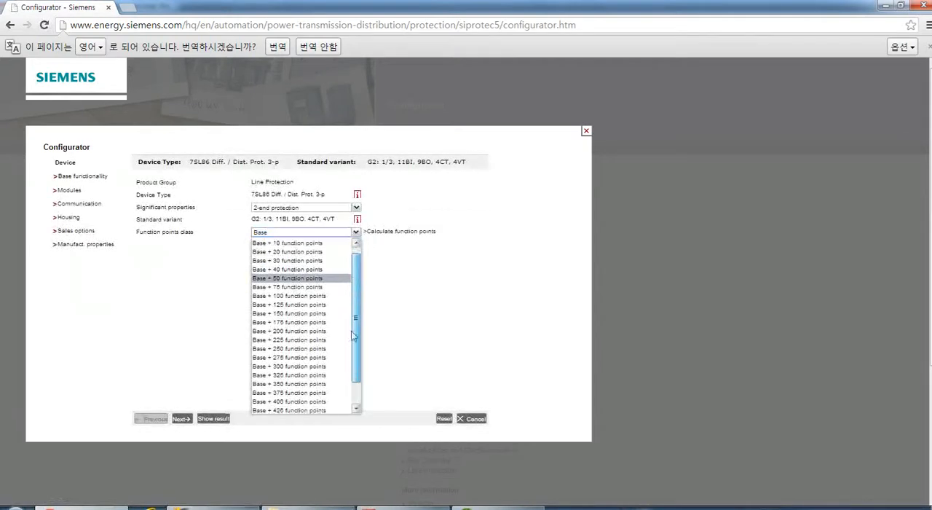
{"action": "left_click", "coordinate": [321, 409]}
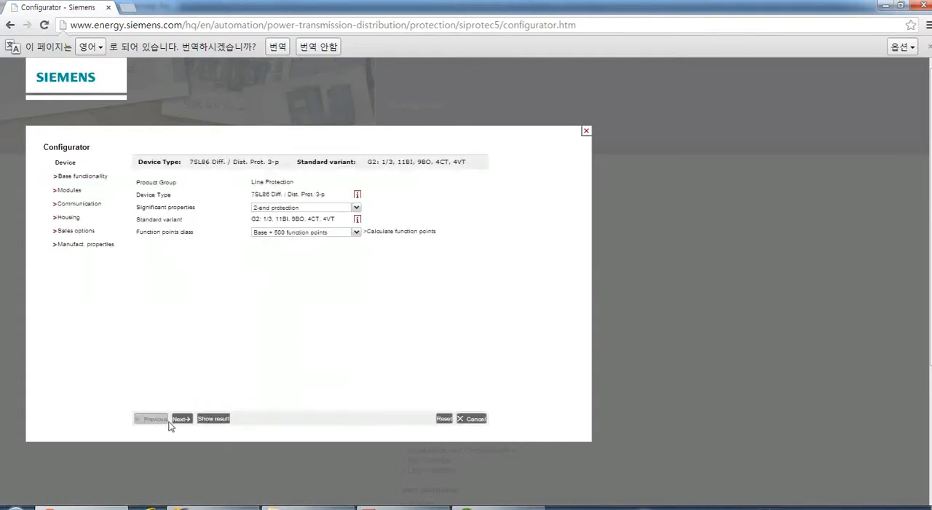
{"action": "left_click", "coordinate": [175, 421]}
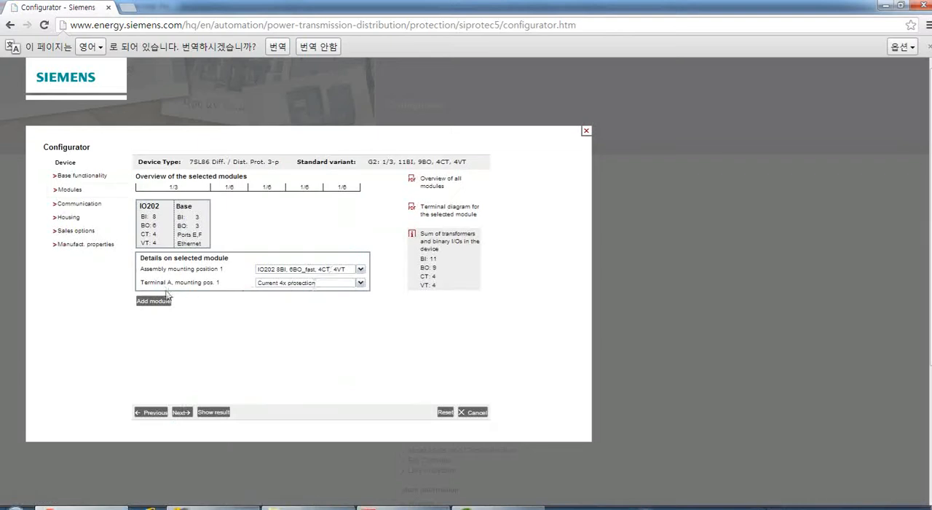
Add an IO202 8BI, 6BO_fast, 4CT, 4VT module at assembly mounting position 3 and continue to the communication page.
{"action": "left_click", "coordinate": [155, 301]}
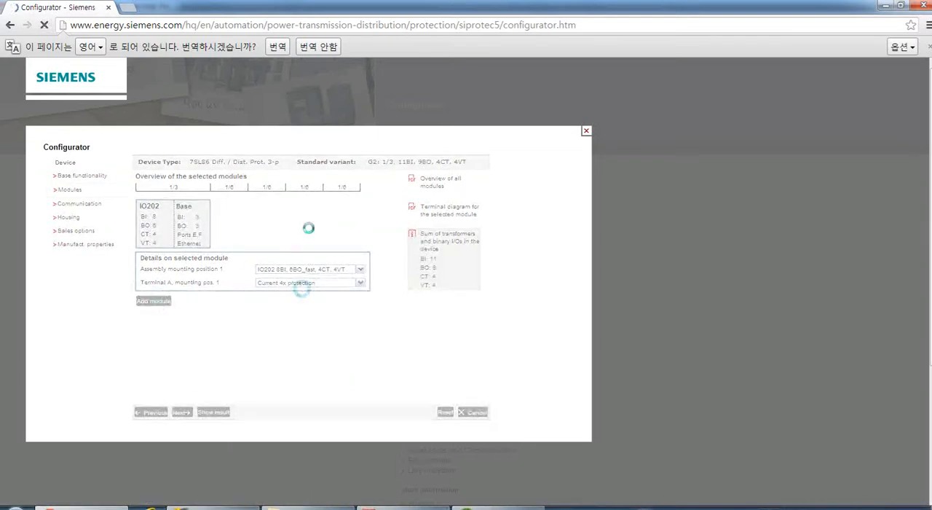
{"action": "left_click", "coordinate": [360, 270]}
{"action": "left_click", "coordinate": [317, 288]}
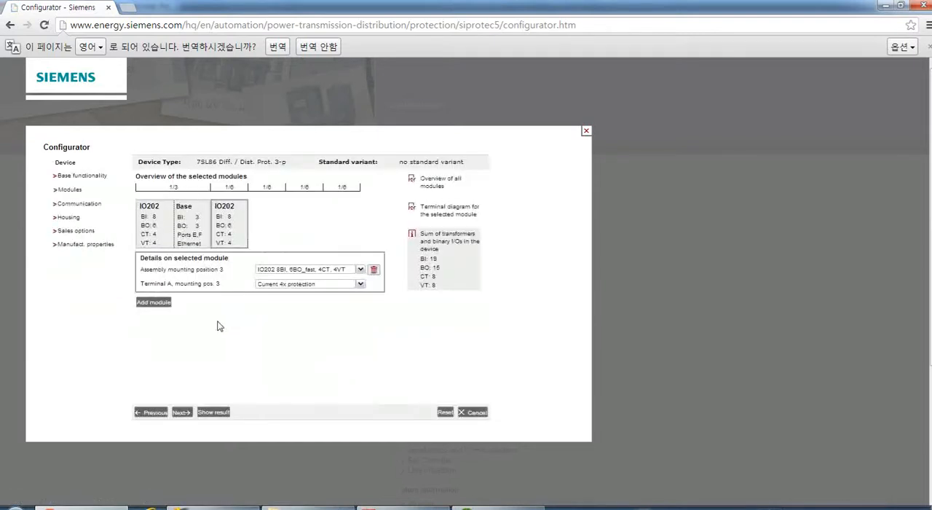
{"action": "double_click", "coordinate": [184, 372]}
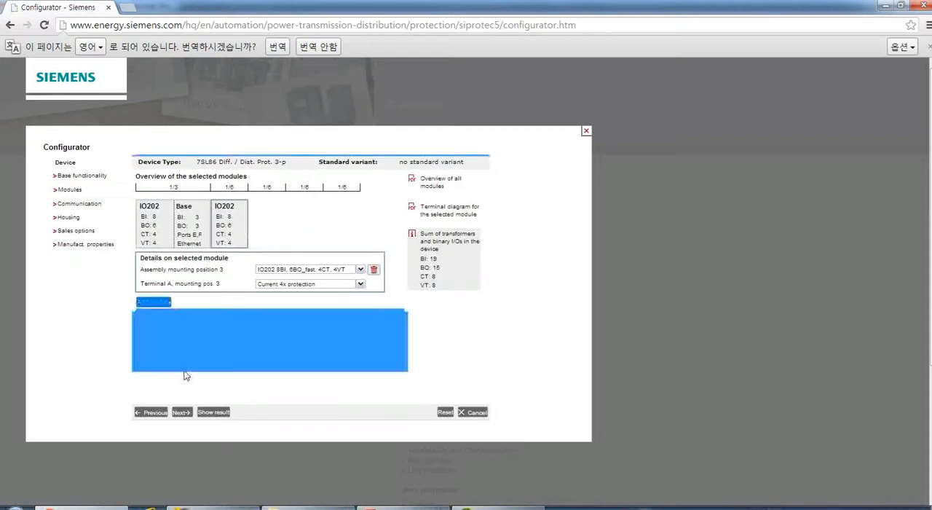
{"action": "left_click", "coordinate": [206, 332]}
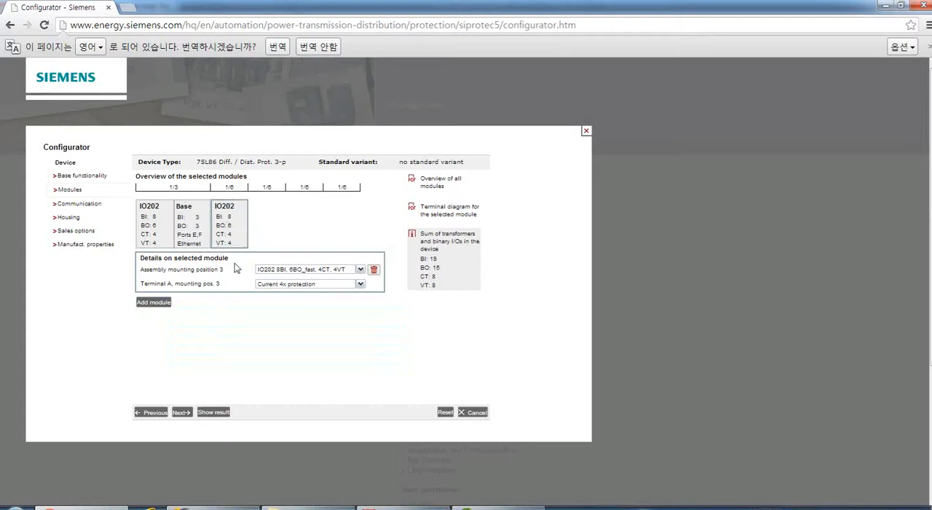
{"action": "left_click", "coordinate": [181, 412]}
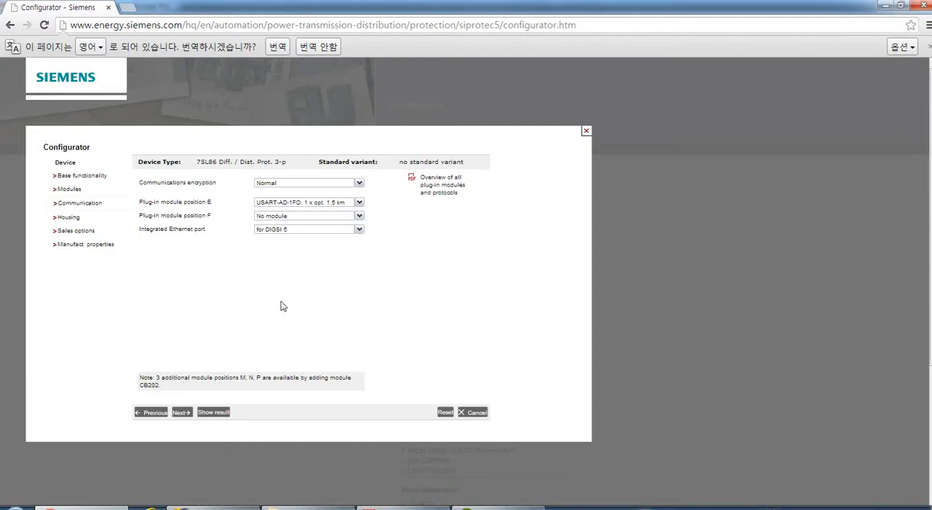
Set plug-in module position E to USART-AE-2FO: 2 x opt. 1.5 km and position F to ETH-BA-2EL: 2x electr. Ethernet.
{"action": "left_click", "coordinate": [359, 204]}
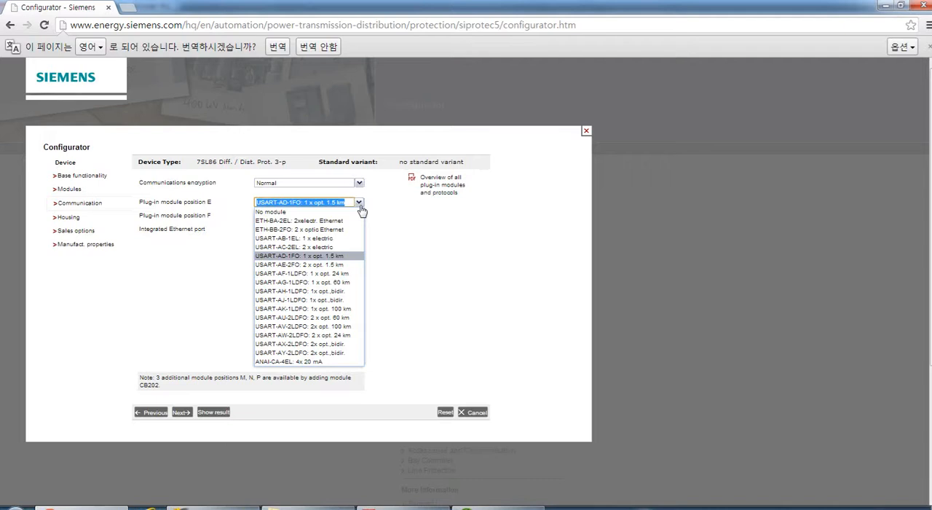
{"action": "left_click", "coordinate": [277, 265]}
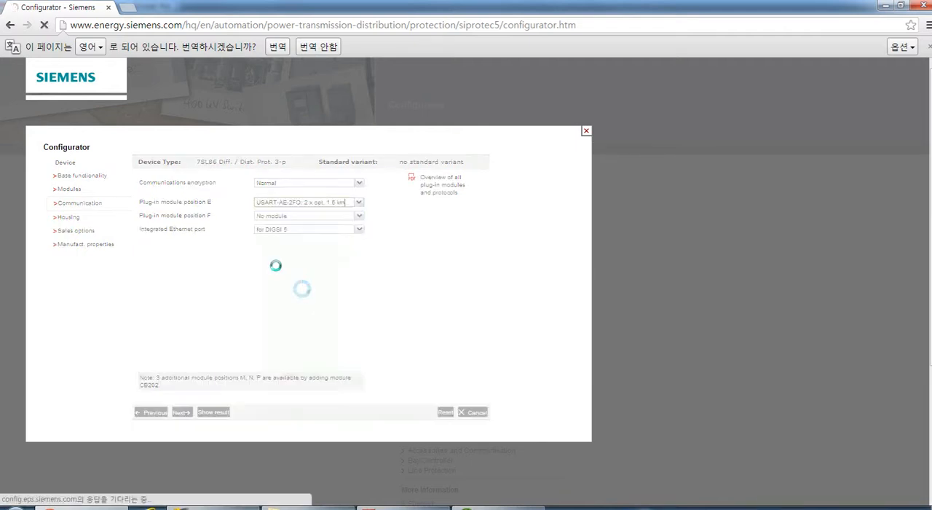
{"action": "left_click", "coordinate": [359, 217]}
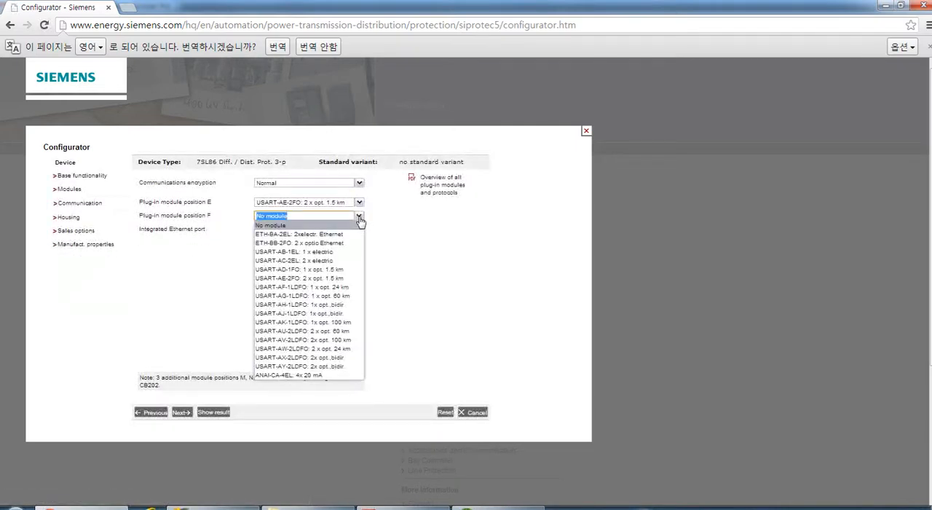
{"action": "left_click", "coordinate": [318, 235]}
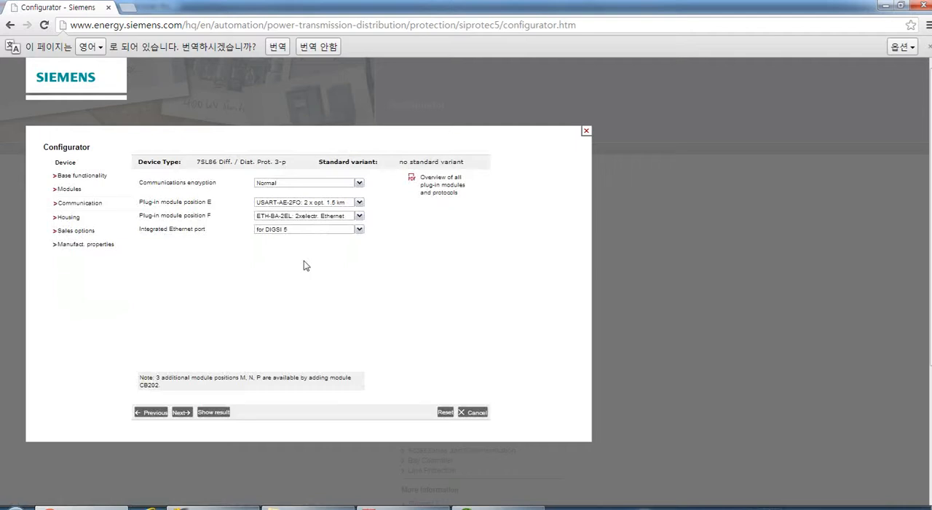
Choose for DIGSI 5 as the integrated Ethernet port's use and continue to the housing page.
{"action": "left_click", "coordinate": [360, 230]}
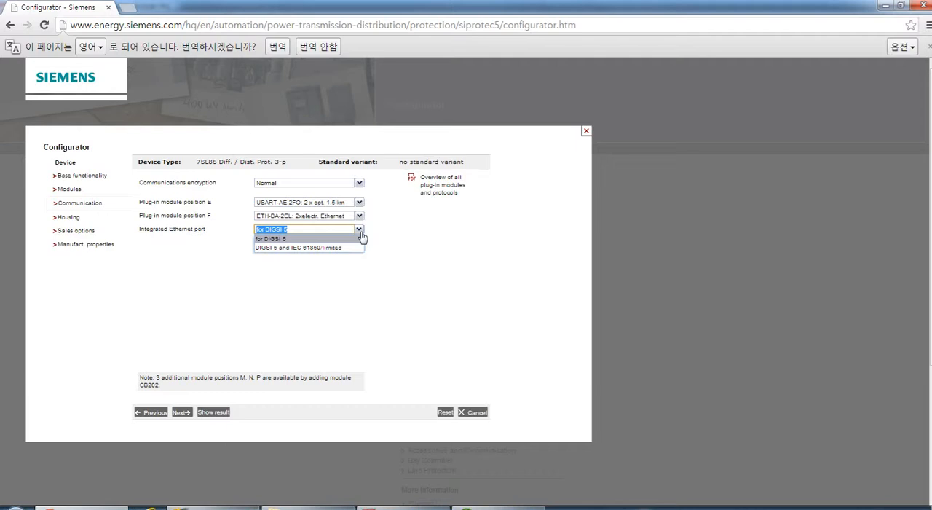
{"action": "left_click", "coordinate": [270, 239]}
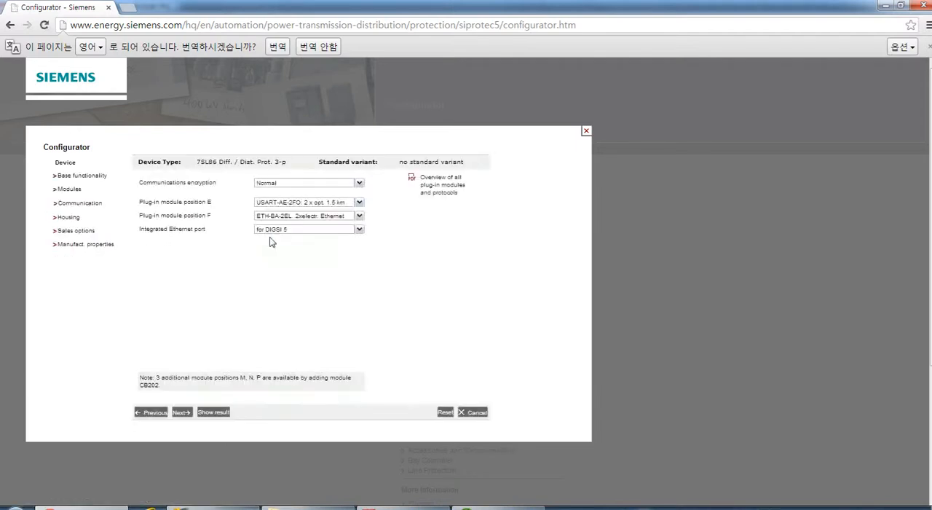
{"action": "triple_click", "coordinate": [183, 412]}
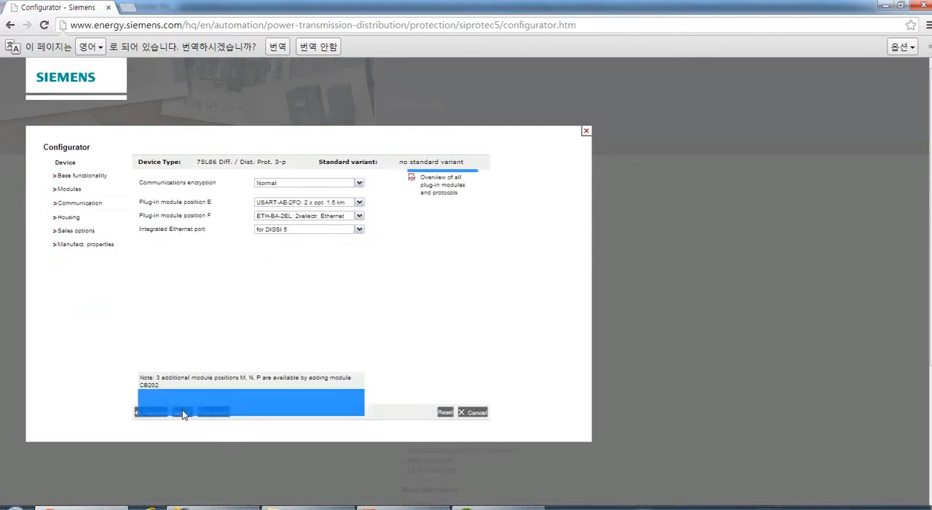
{"action": "left_click", "coordinate": [212, 313]}
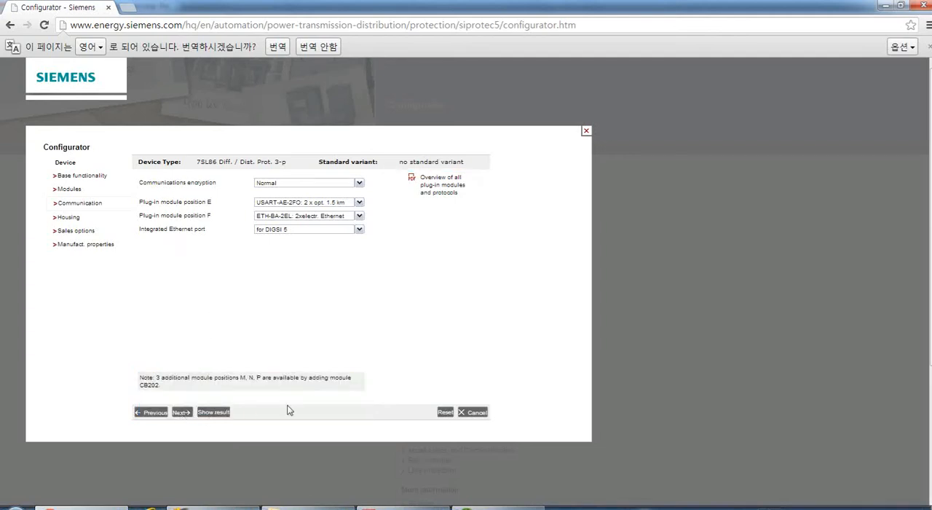
{"action": "double_click", "coordinate": [182, 415]}
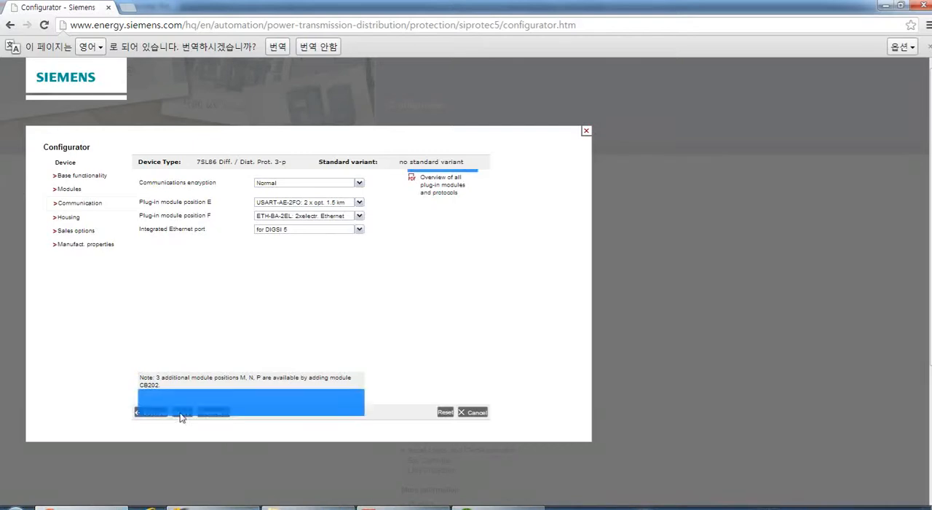
{"action": "left_click", "coordinate": [216, 311]}
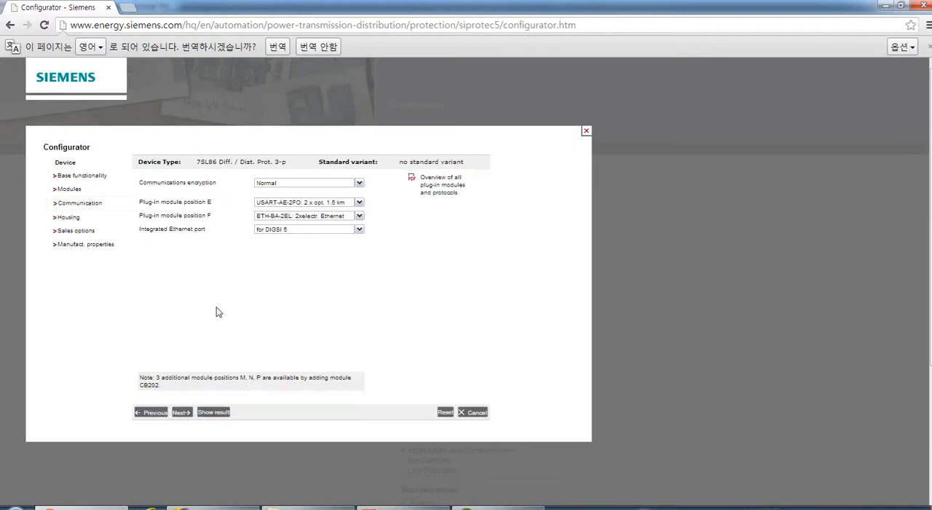
{"action": "triple_click", "coordinate": [183, 414]}
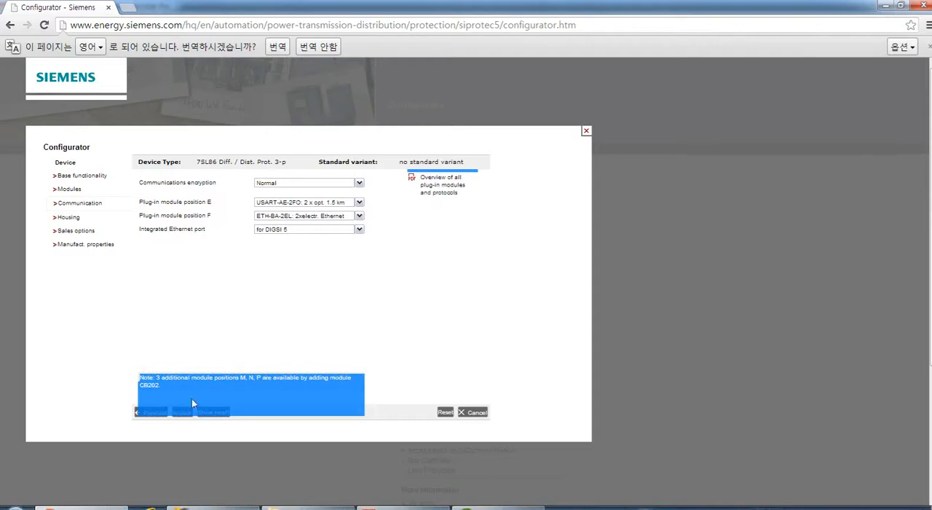
{"action": "left_click", "coordinate": [227, 337]}
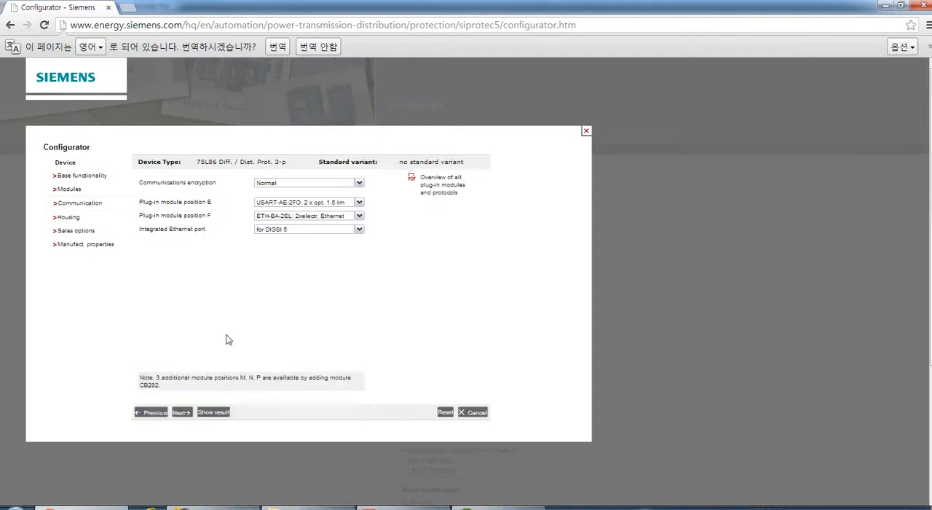
{"action": "left_click", "coordinate": [182, 413]}
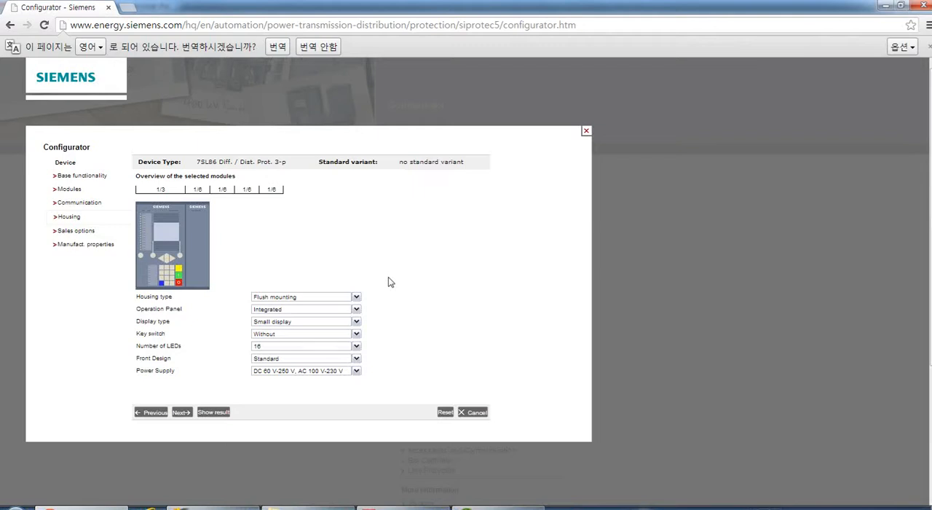
Review the available options for the housing type and the operation panel without changing either selection.
{"action": "left_click", "coordinate": [356, 298]}
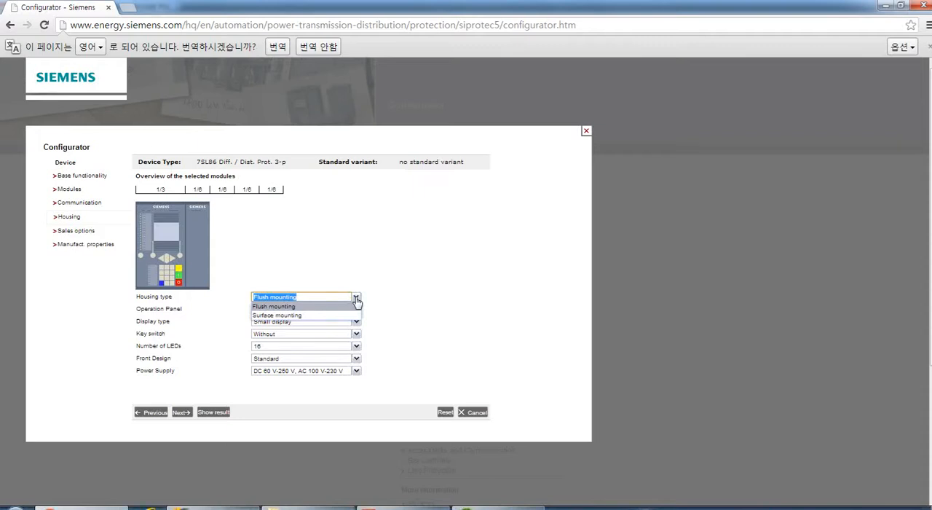
{"action": "left_click", "coordinate": [356, 299]}
{"action": "left_click", "coordinate": [377, 301]}
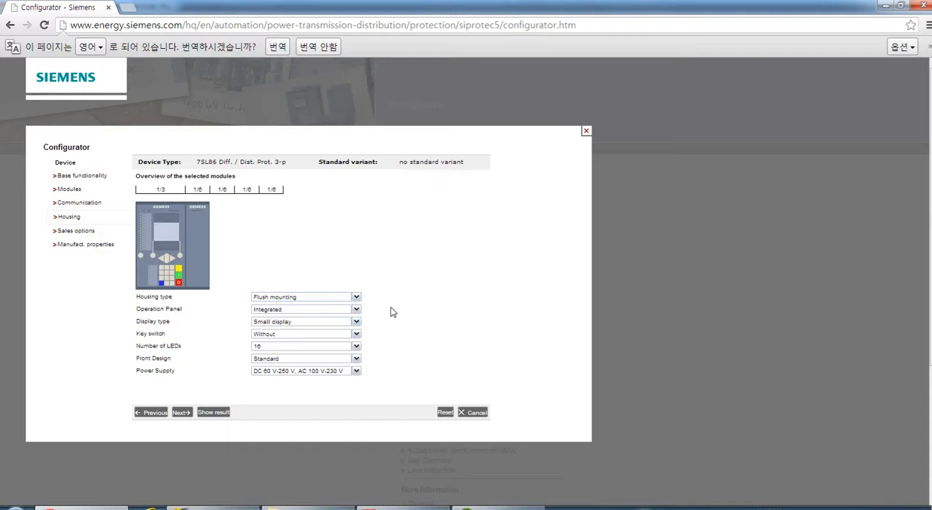
{"action": "left_click", "coordinate": [356, 310]}
{"action": "left_click", "coordinate": [357, 313]}
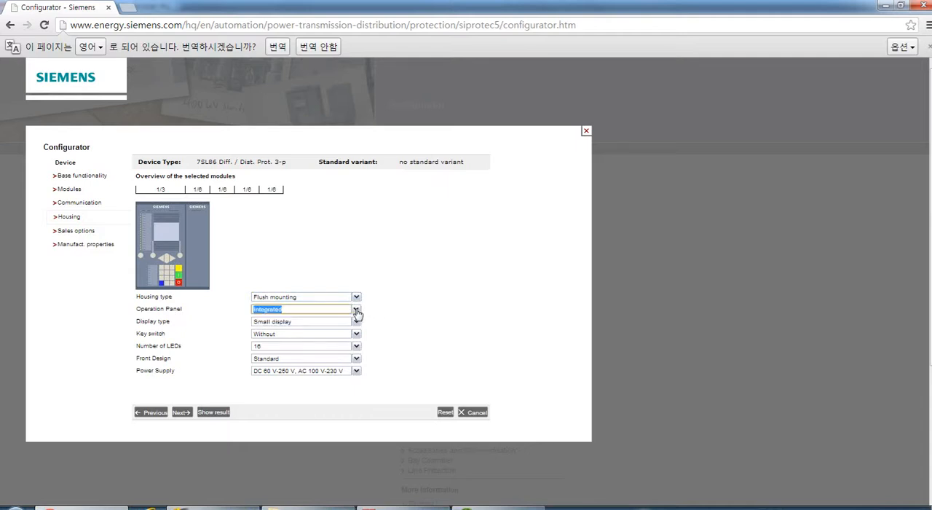
{"action": "left_click", "coordinate": [384, 315]}
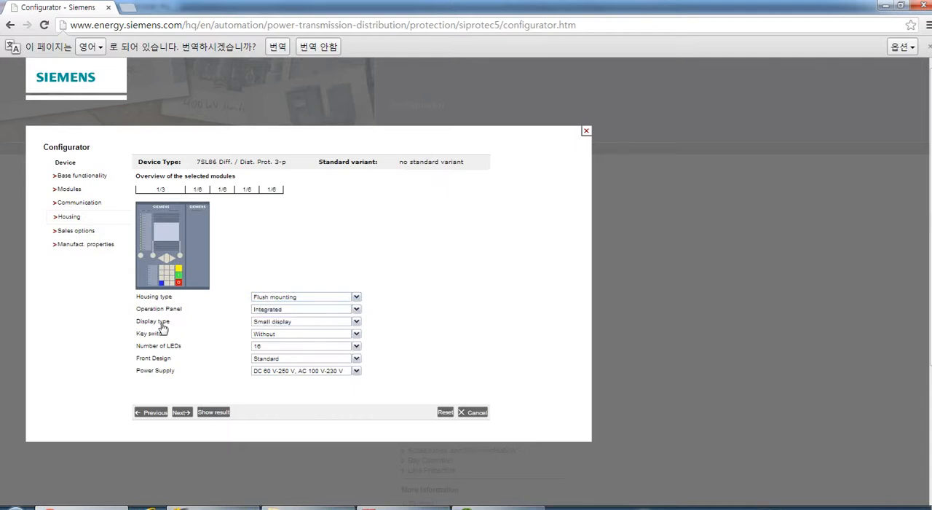
Set the housing's display type to Large display and the key switch to With.
{"action": "left_click", "coordinate": [357, 321]}
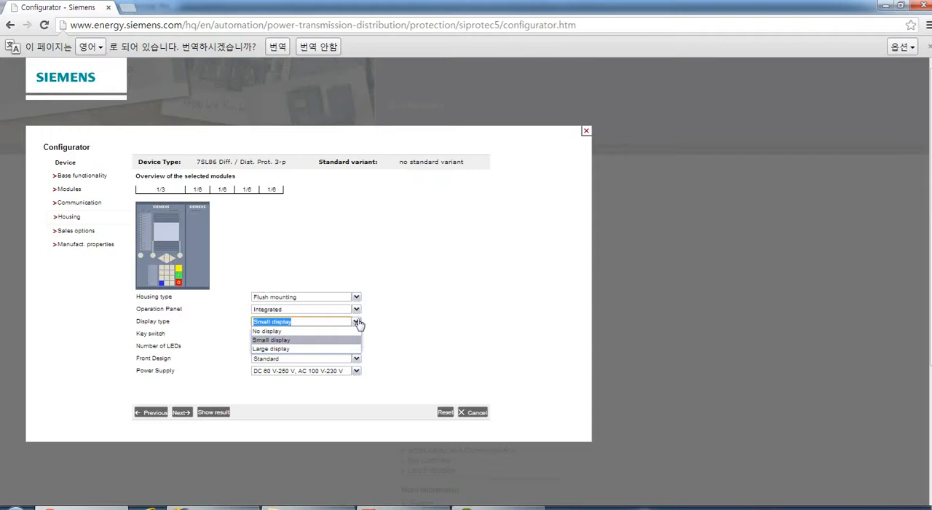
{"action": "left_click", "coordinate": [273, 350]}
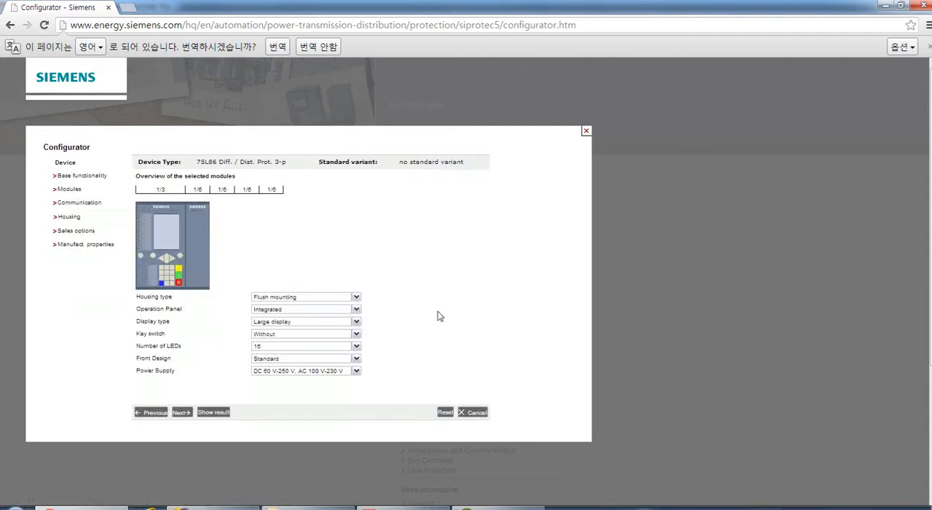
{"action": "left_click", "coordinate": [356, 335]}
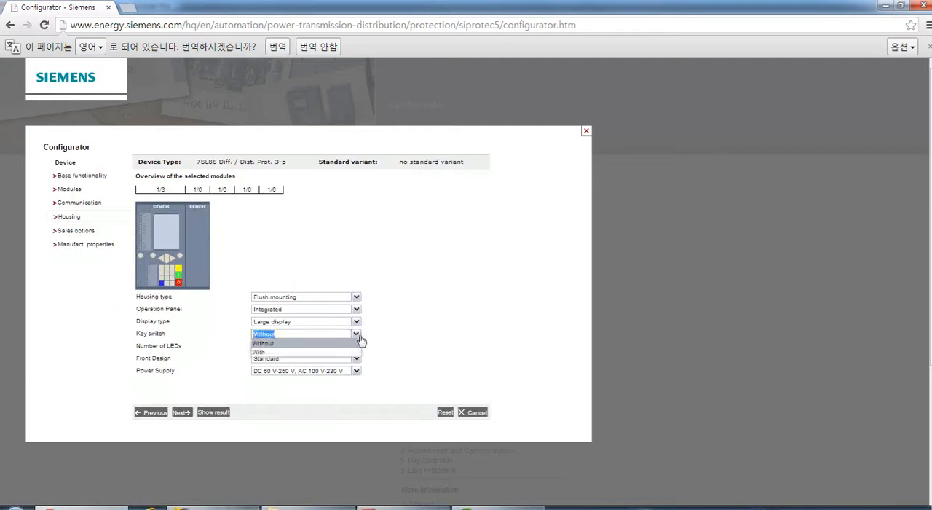
{"action": "left_click", "coordinate": [289, 353]}
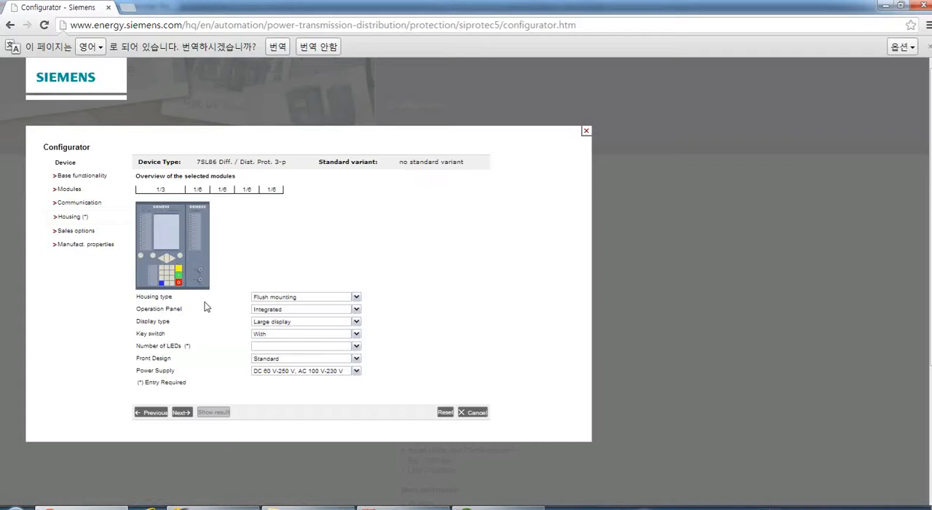
Set the number of LEDs to 32 and choose the Standard front design for the housing.
{"action": "left_click", "coordinate": [356, 347]}
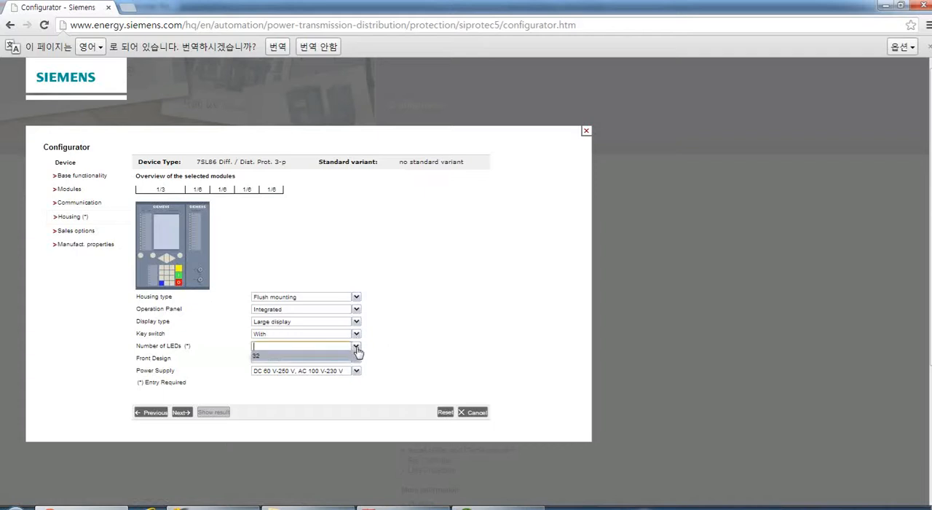
{"action": "left_click", "coordinate": [273, 355]}
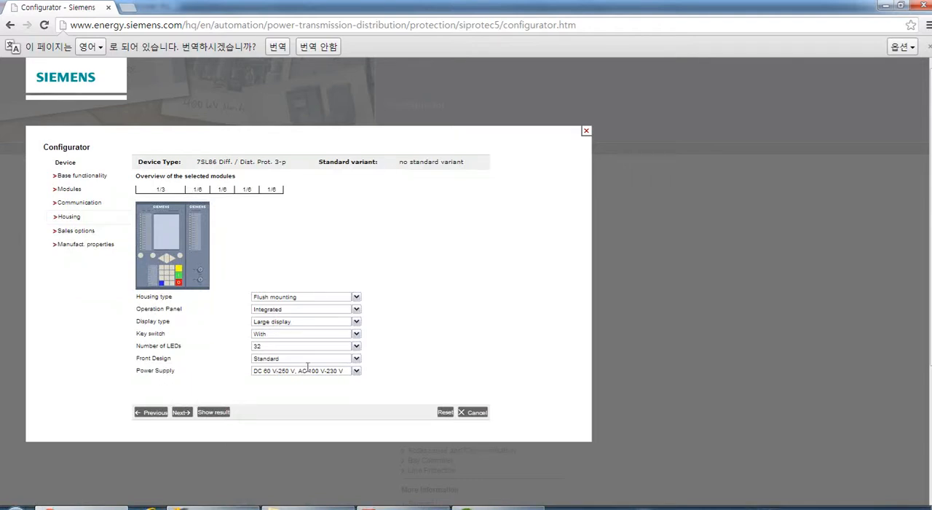
{"action": "left_click", "coordinate": [356, 359]}
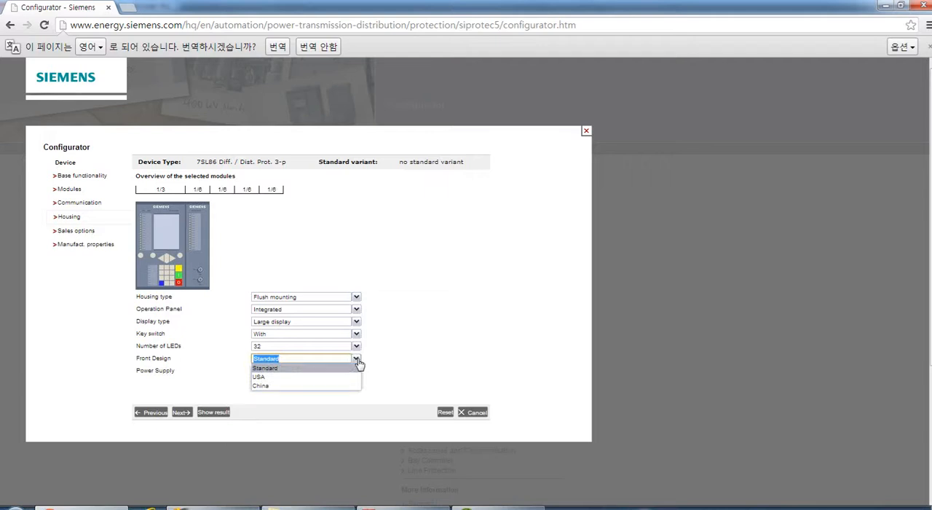
{"action": "left_click", "coordinate": [268, 368]}
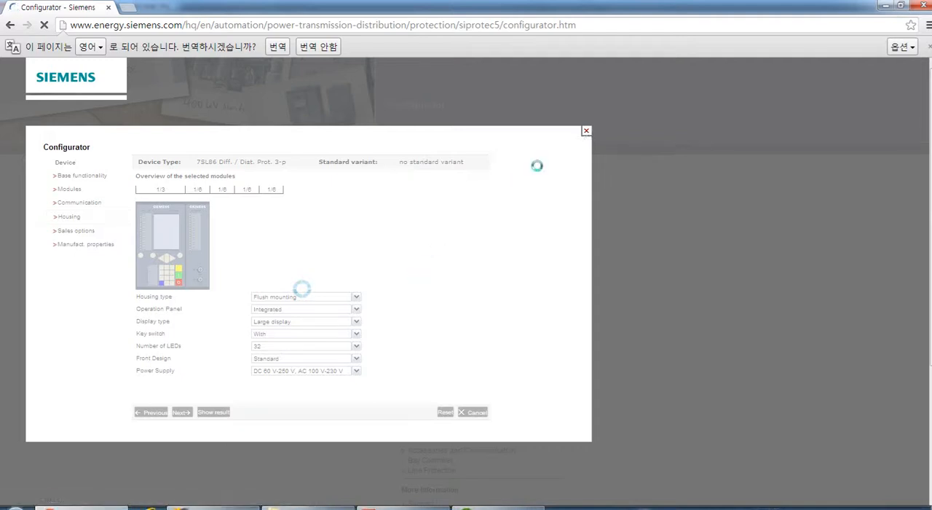
Abandon the current configuration and restart a device configuration with product group Line Protection and device type 7SL86 Diff. / Dist. Prot. 3-p.
{"action": "left_click", "coordinate": [586, 134]}
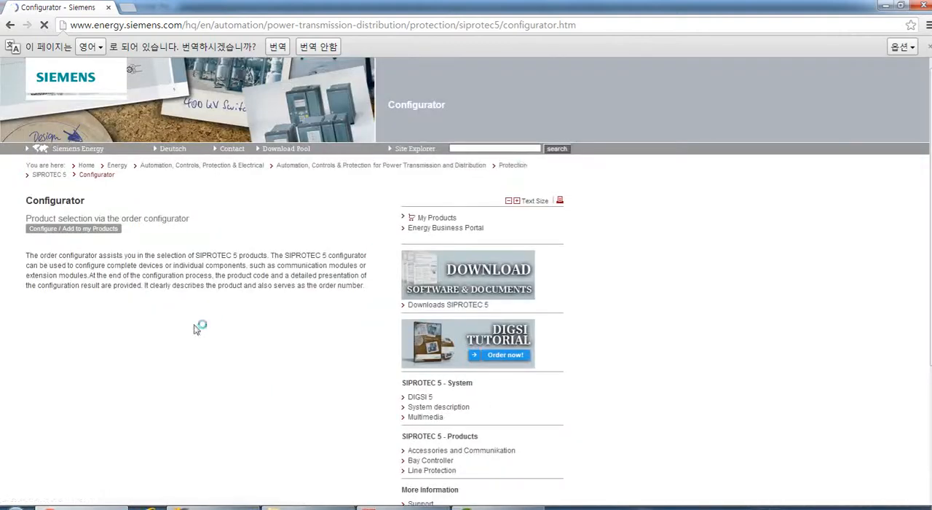
{"action": "left_click", "coordinate": [79, 211]}
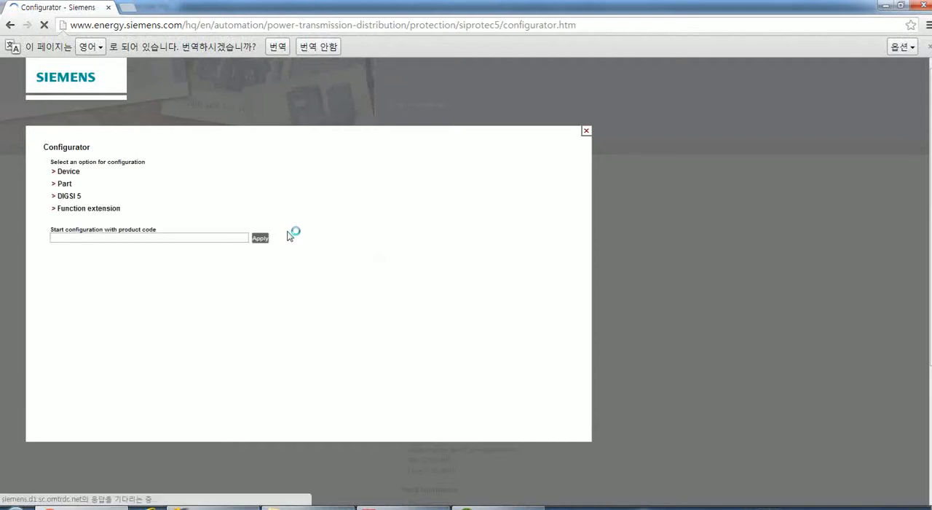
{"action": "left_click", "coordinate": [67, 171]}
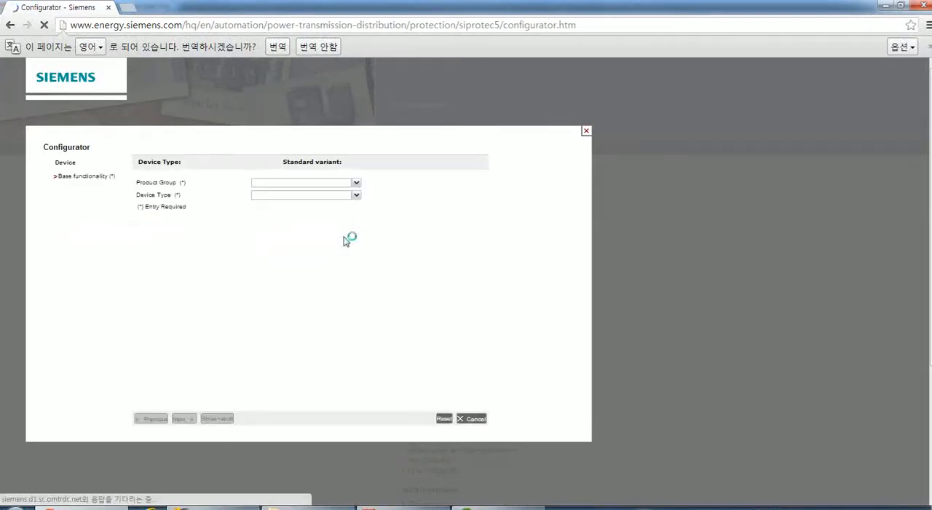
{"action": "left_click", "coordinate": [357, 185]}
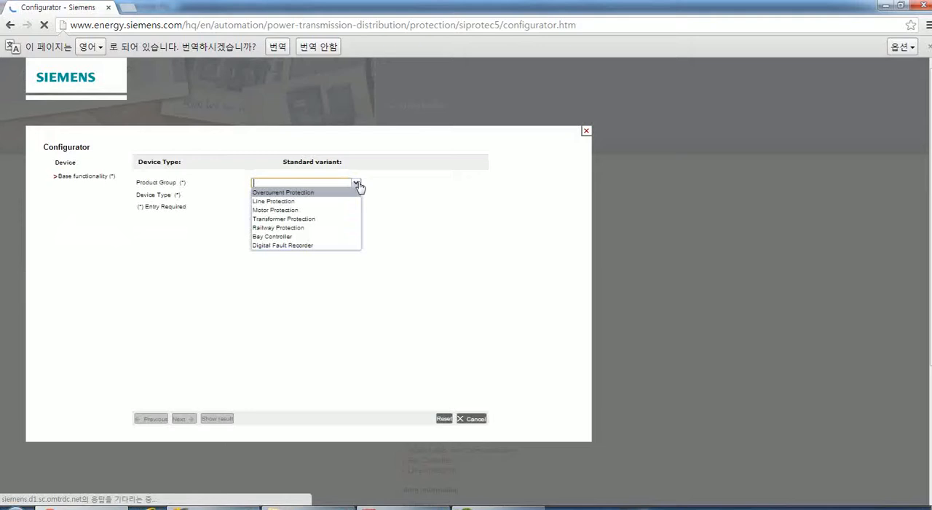
{"action": "left_click", "coordinate": [313, 202]}
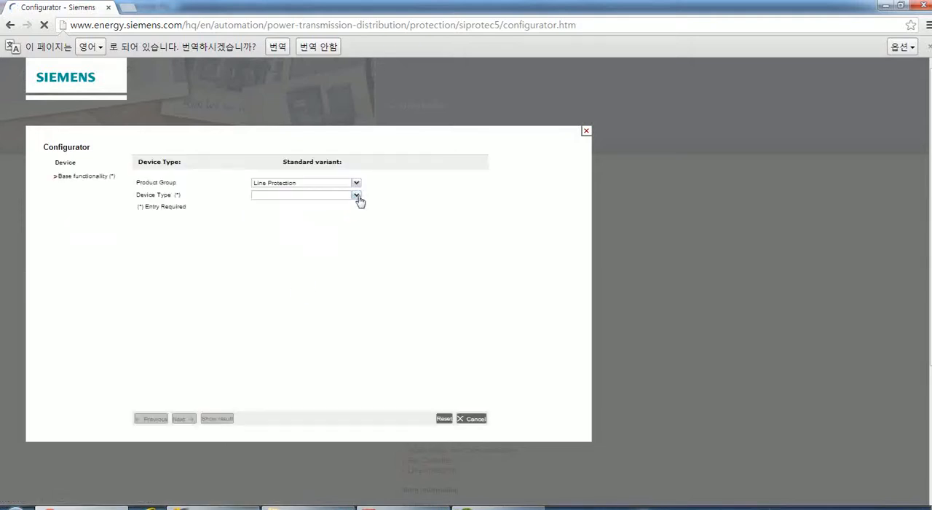
{"action": "left_click", "coordinate": [356, 195]}
{"action": "left_click", "coordinate": [298, 251]}
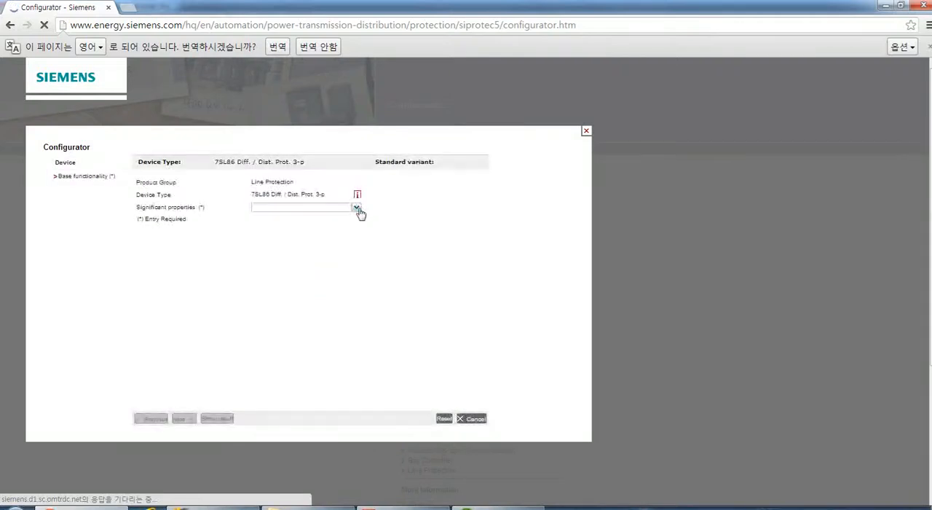
Choose 2-end protection as the significant properties and G2: 1/3, 11BI, 9BO, 4CT, 4VT as the standard variant.
{"action": "left_click", "coordinate": [356, 208]}
{"action": "left_click", "coordinate": [318, 218]}
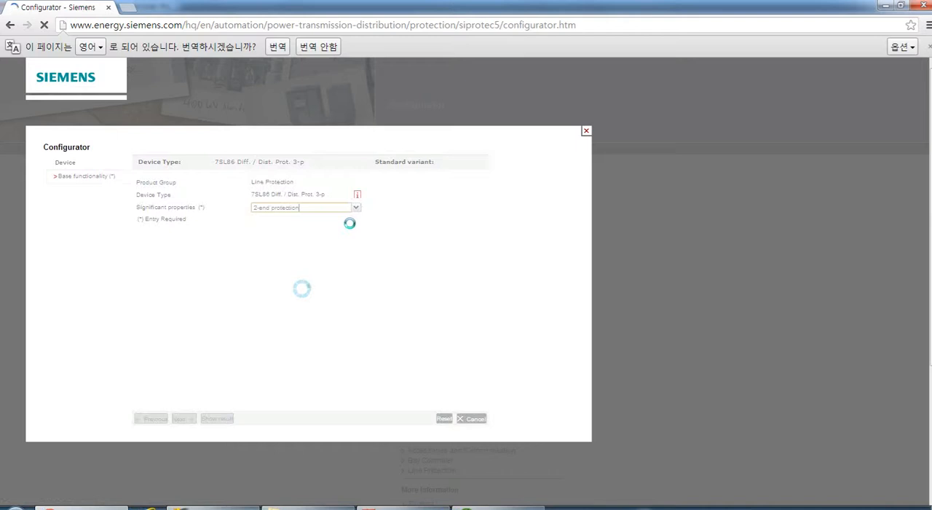
{"action": "left_click", "coordinate": [356, 219]}
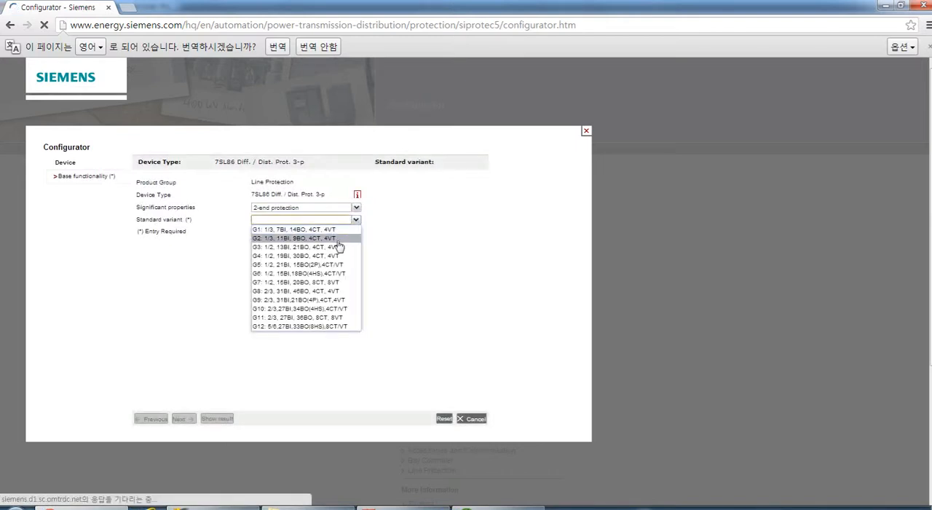
{"action": "left_click", "coordinate": [337, 240]}
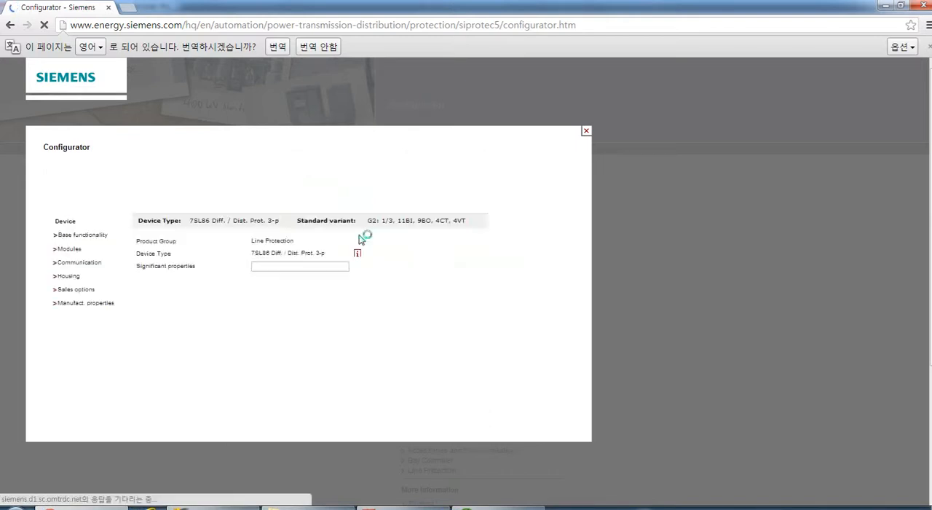
Set the function points class to Base + 500 function points and close the configurator without finishing.
{"action": "left_click", "coordinate": [356, 233]}
{"action": "scroll", "coordinate": [361, 313], "scroll_direction": "down", "scroll_amount": 1}
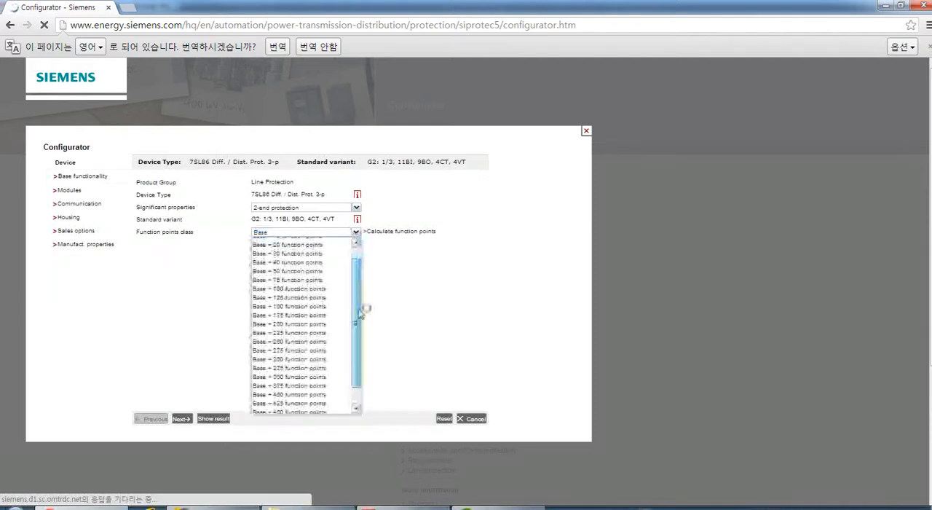
{"action": "left_click_drag", "start_coordinate": [362, 310], "coordinate": [357, 347]}
{"action": "left_click", "coordinate": [345, 410]}
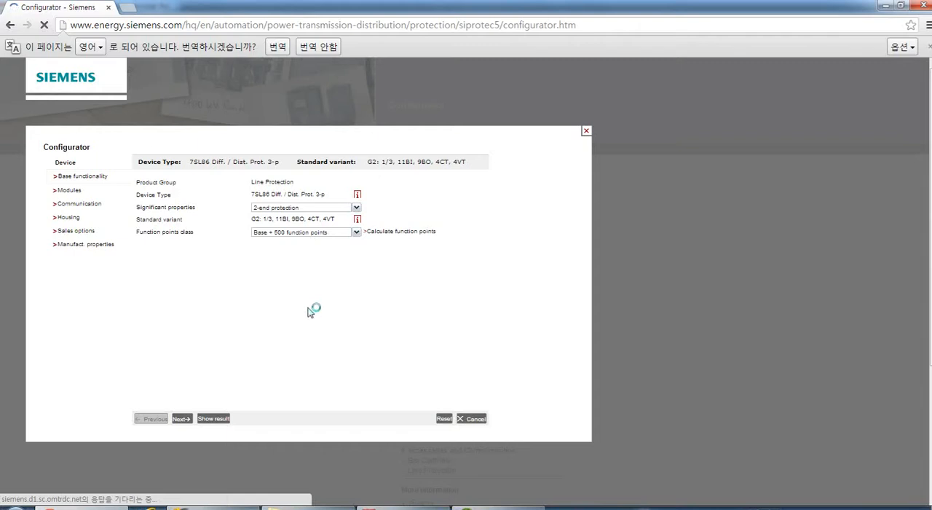
{"action": "left_click", "coordinate": [586, 133]}
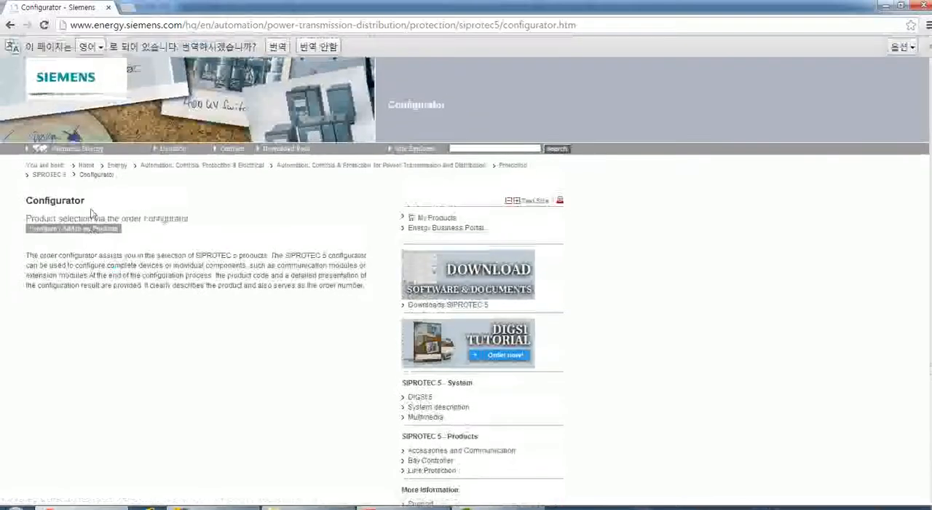
Start a new device configuration for the Line Protection product group with device type 7SL86 Diff. / Dist. Prot. 3-p.
{"action": "left_click", "coordinate": [94, 228]}
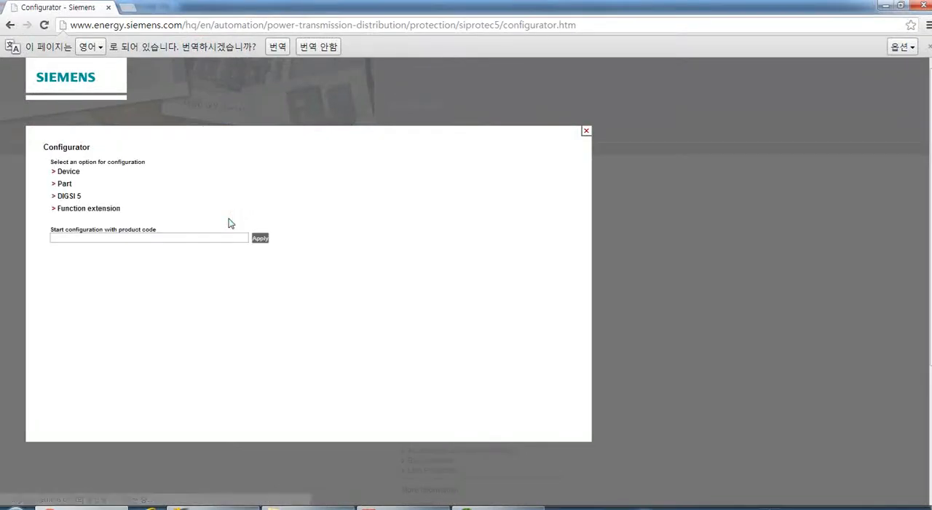
{"action": "left_click", "coordinate": [70, 172]}
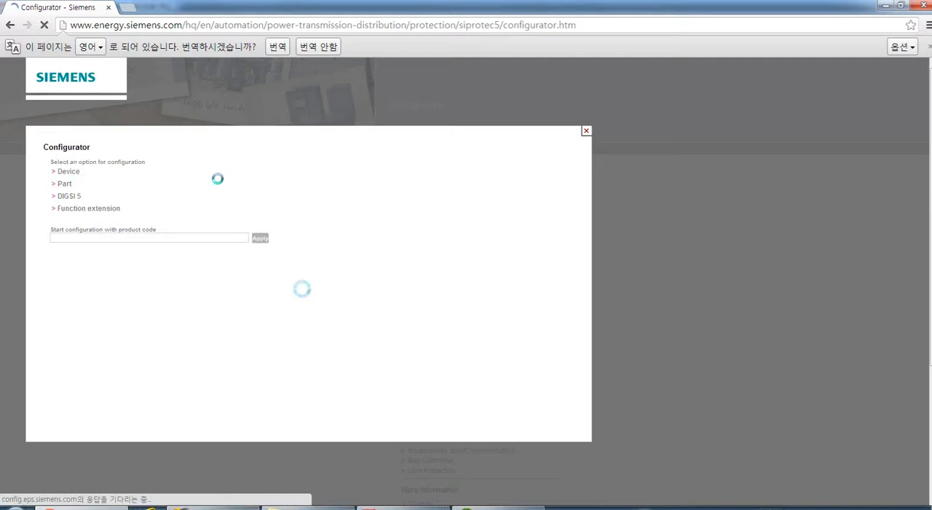
{"action": "left_click", "coordinate": [357, 185]}
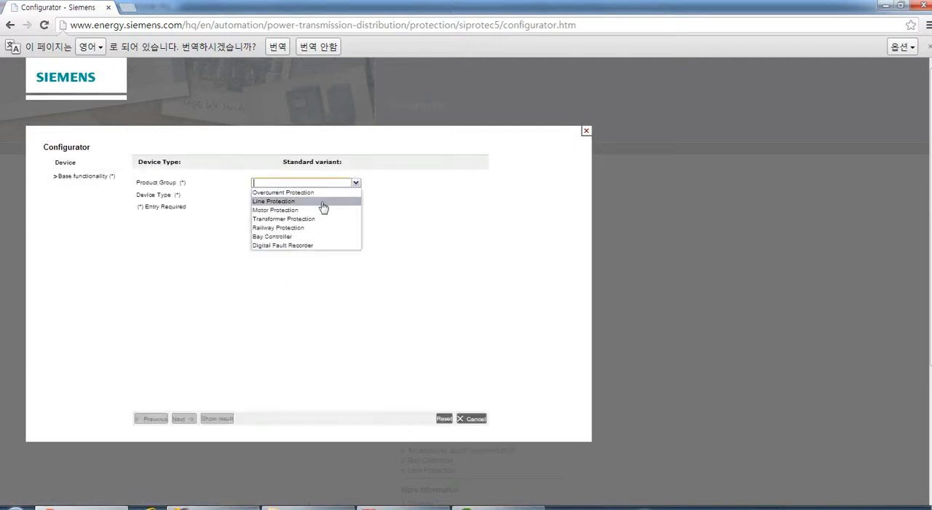
{"action": "left_click", "coordinate": [320, 201]}
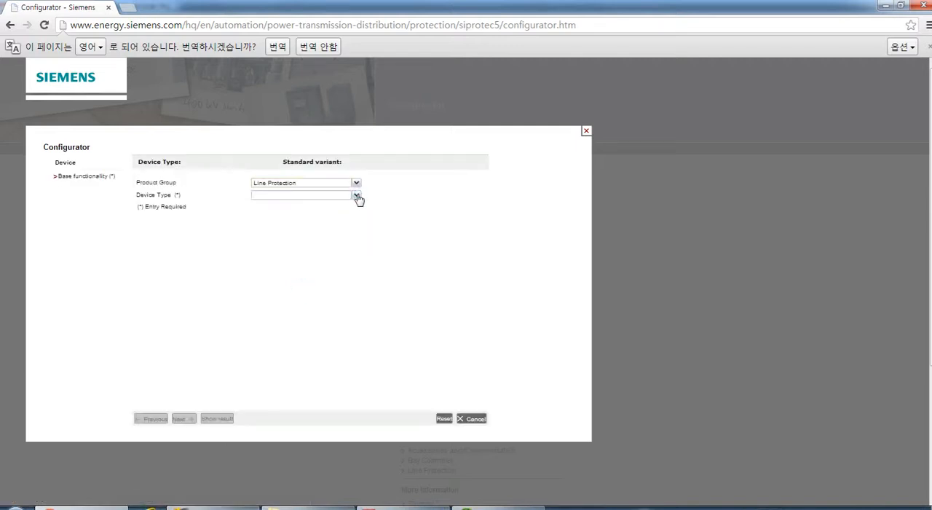
{"action": "left_click", "coordinate": [355, 194]}
{"action": "left_click", "coordinate": [308, 249]}
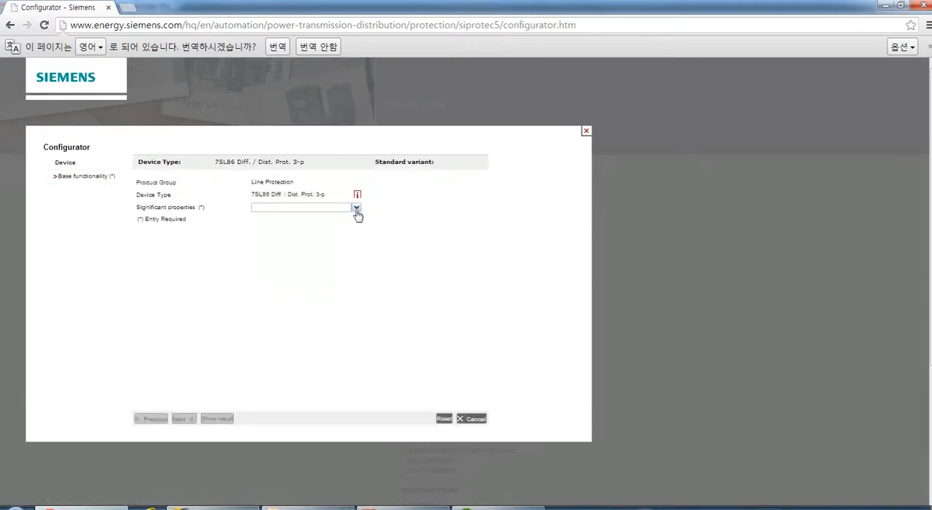
Set the significant properties to 2-end protection and the standard variant to G2: 1/3, 11BI, 9BO, 4CT, 4VT.
{"action": "left_click", "coordinate": [356, 208]}
{"action": "left_click", "coordinate": [317, 217]}
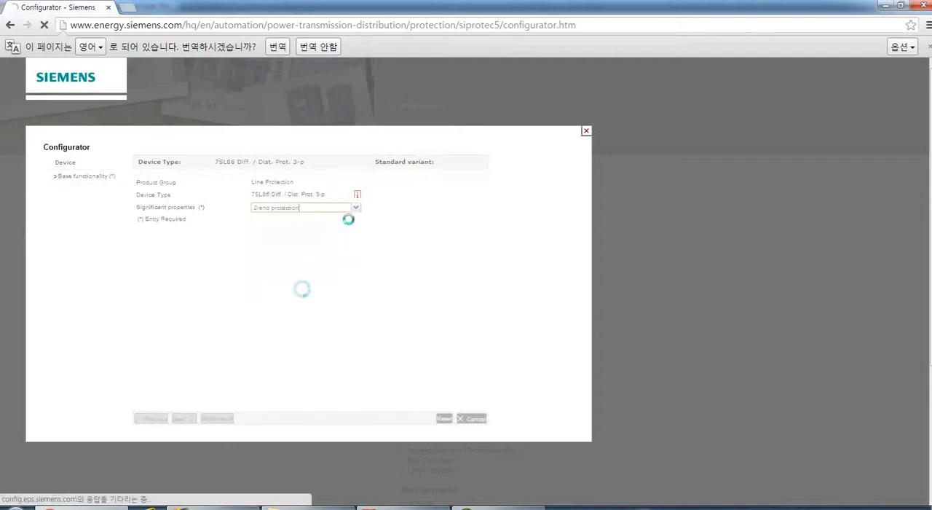
{"action": "left_click", "coordinate": [353, 219]}
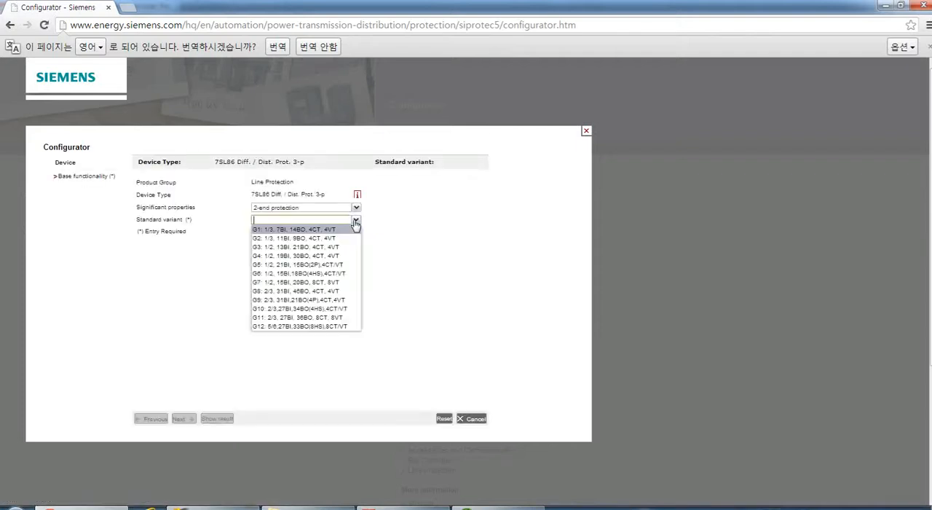
{"action": "left_click", "coordinate": [324, 236]}
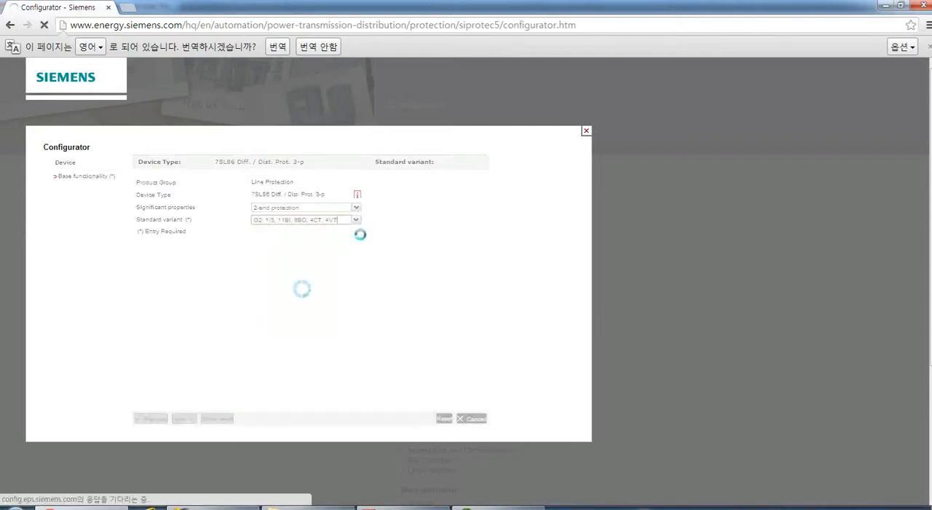
Set the function points class to Base + 500 function points and continue to the modules page.
{"action": "left_click", "coordinate": [357, 234]}
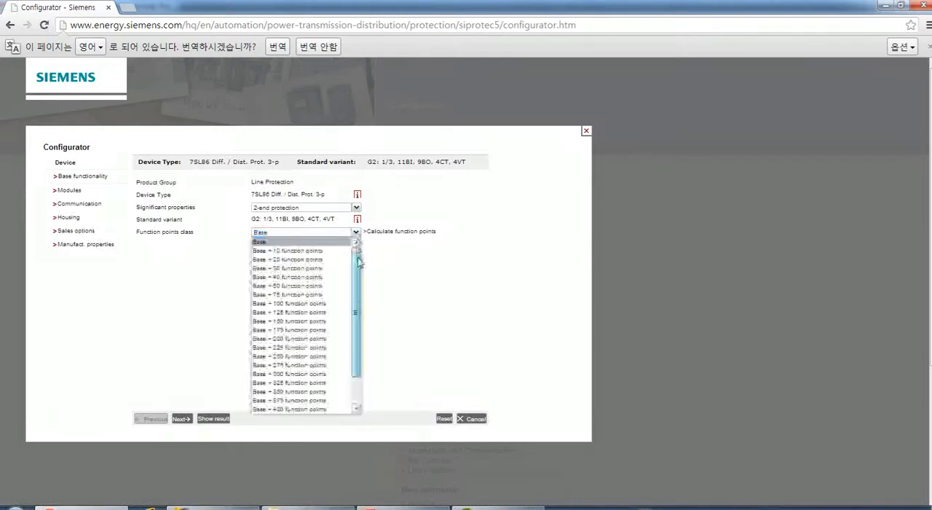
{"action": "scroll", "coordinate": [357, 333], "scroll_direction": "down", "scroll_amount": 2}
{"action": "left_click", "coordinate": [299, 409]}
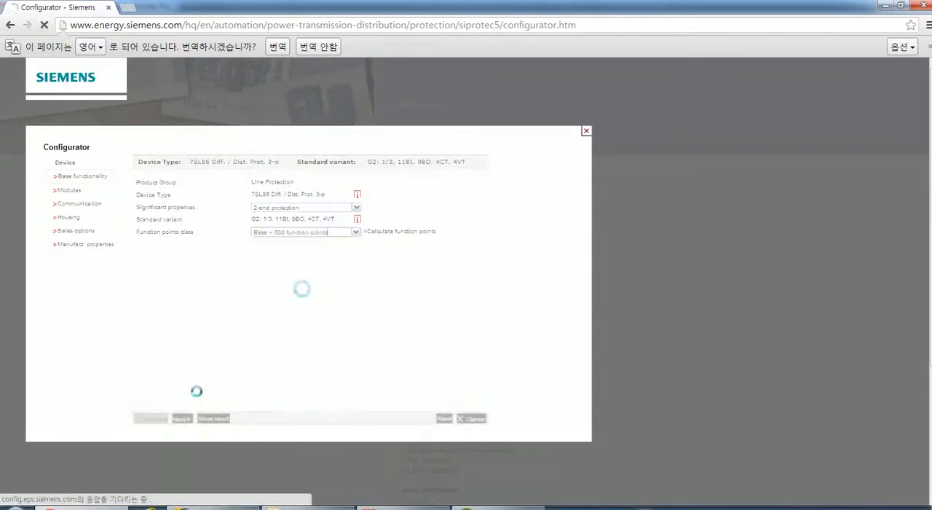
{"action": "left_click", "coordinate": [182, 418]}
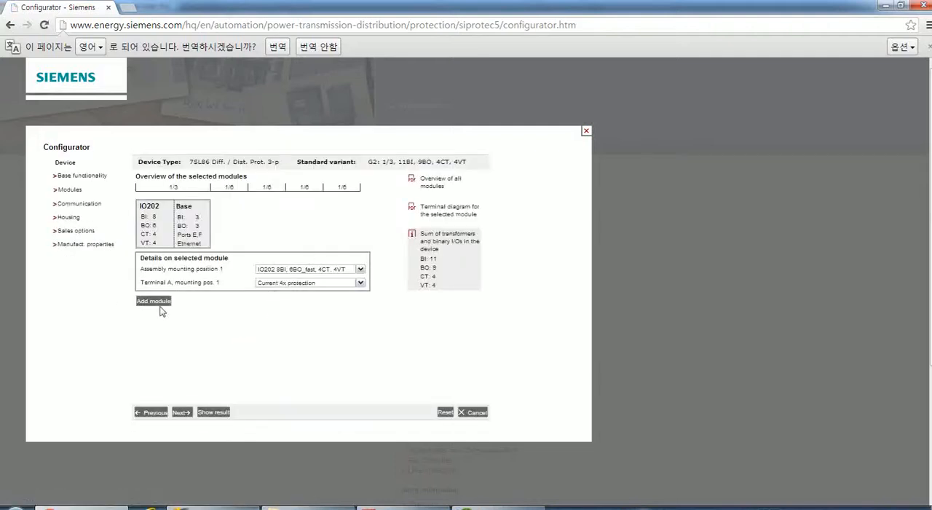
Add an IO202 8BI, 6BO_fast, 4CT, 4VT module at assembly mounting position 3 and continue to the communication page.
{"action": "left_click", "coordinate": [154, 303]}
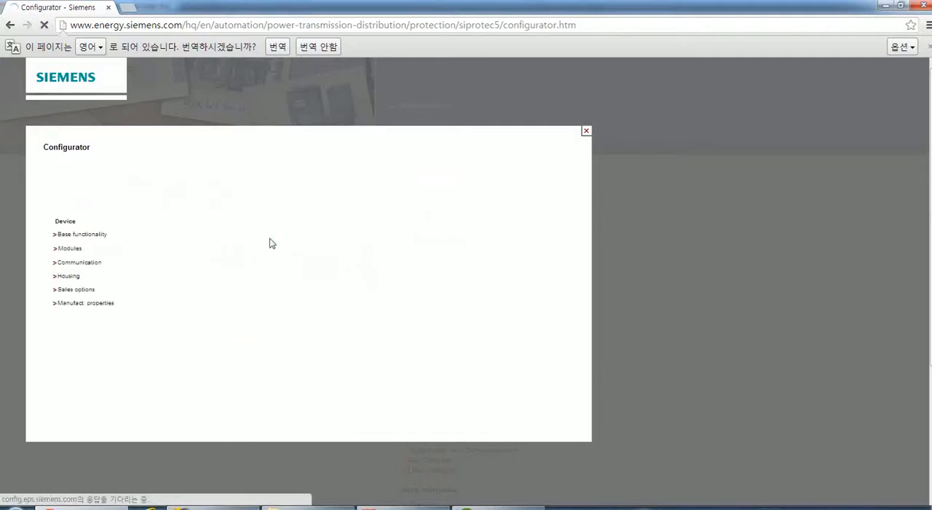
{"action": "left_click", "coordinate": [359, 269]}
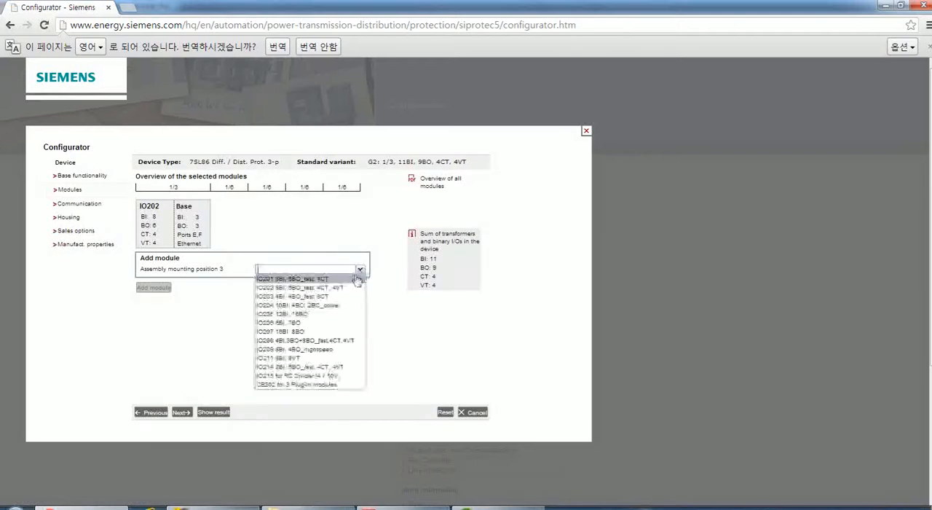
{"action": "left_click", "coordinate": [335, 290]}
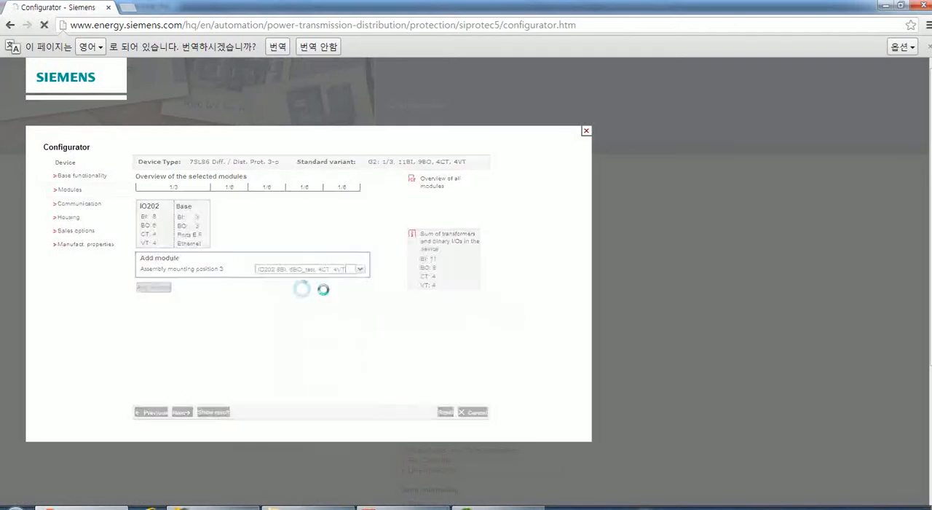
{"action": "left_click", "coordinate": [184, 412]}
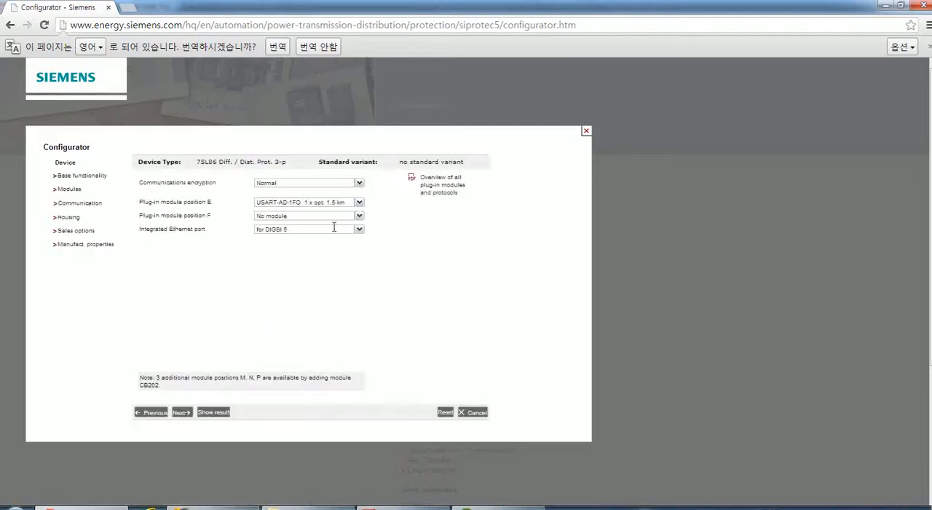
Set plug-in module position E to USART-AE-2FO: 2 x opt. 1.5 km and F to ETH-BA-2EL: 2x electr. Ethernet, and continue to housing.
{"action": "left_click", "coordinate": [359, 203]}
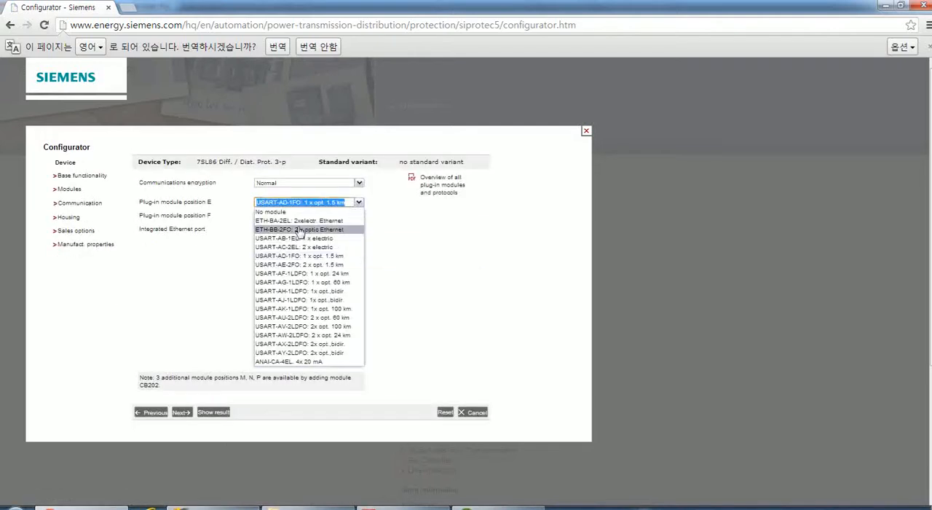
{"action": "left_click", "coordinate": [298, 271]}
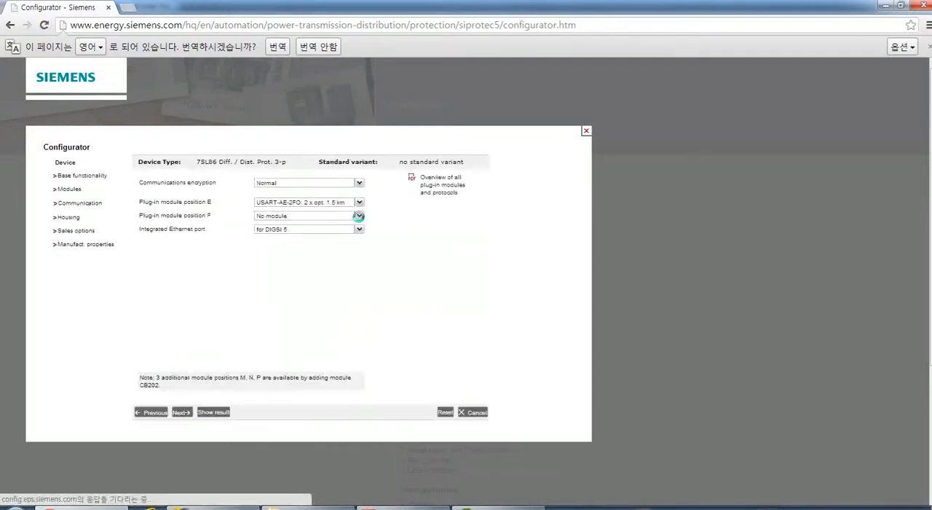
{"action": "left_click", "coordinate": [359, 217]}
{"action": "left_click", "coordinate": [333, 233]}
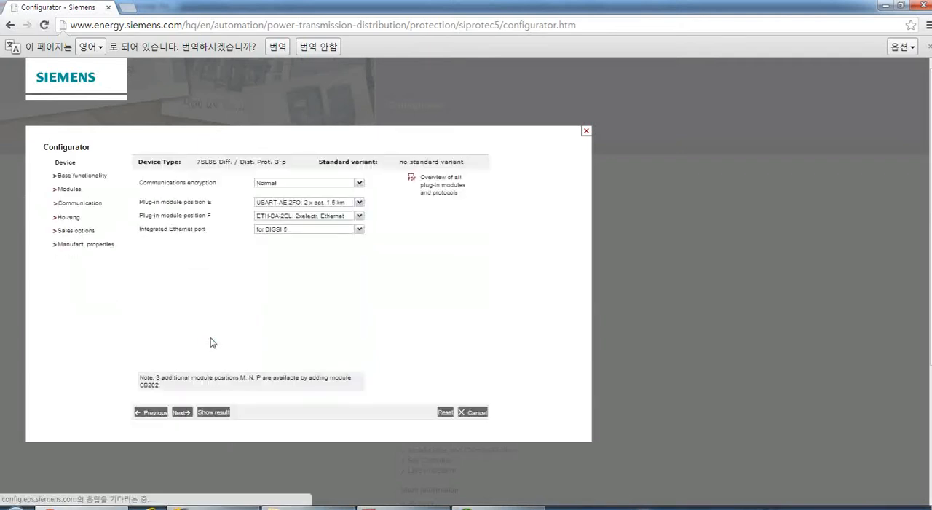
{"action": "left_click", "coordinate": [187, 417]}
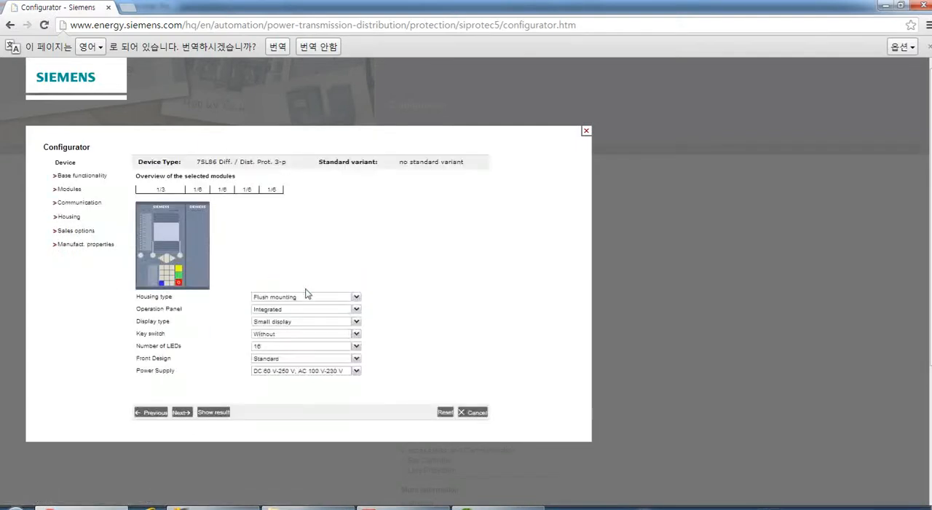
Set the housing's display type to Large display, include a key switch, and set the number of LEDs to 32.
{"action": "left_click", "coordinate": [356, 321]}
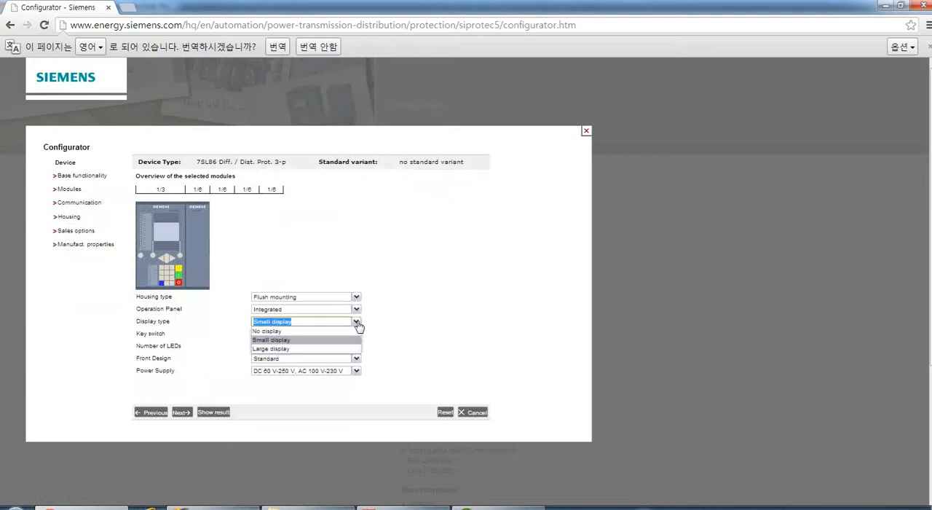
{"action": "left_click", "coordinate": [311, 345]}
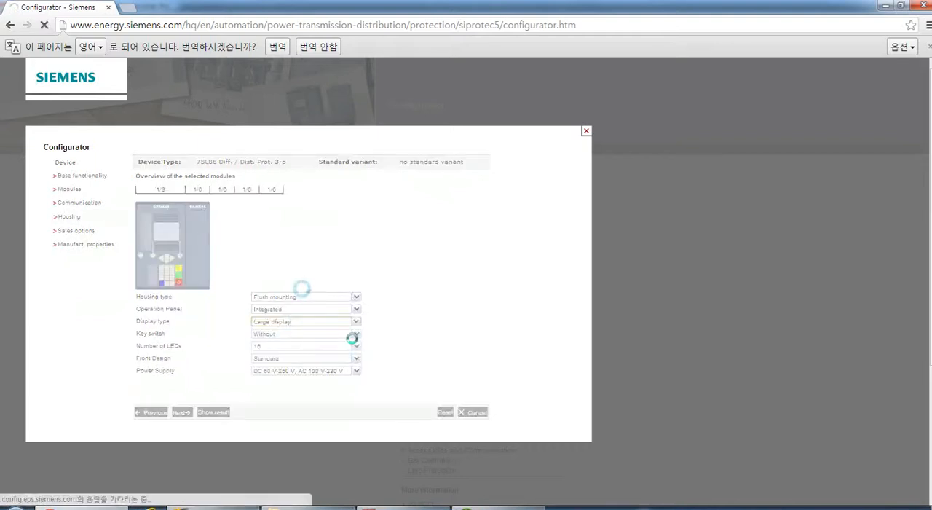
{"action": "left_click", "coordinate": [356, 334]}
{"action": "left_click", "coordinate": [317, 351]}
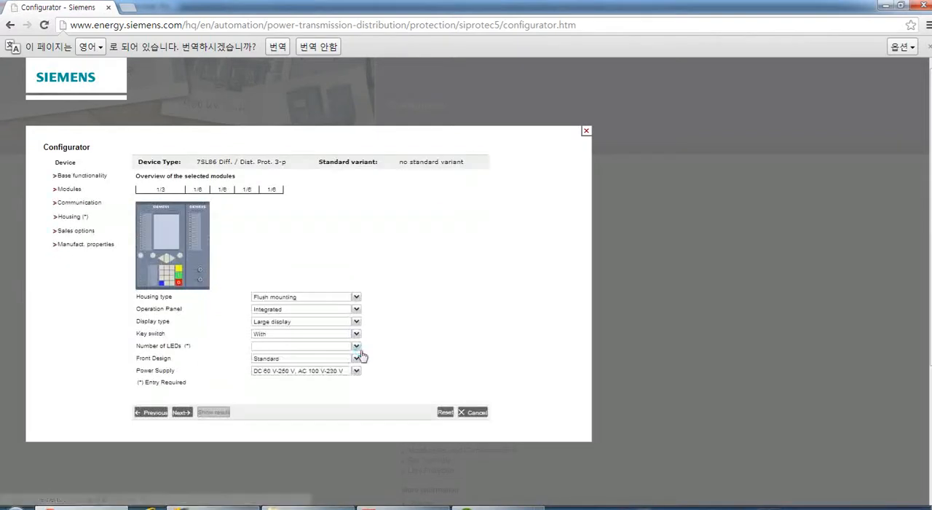
{"action": "left_click", "coordinate": [356, 346]}
{"action": "left_click", "coordinate": [320, 358]}
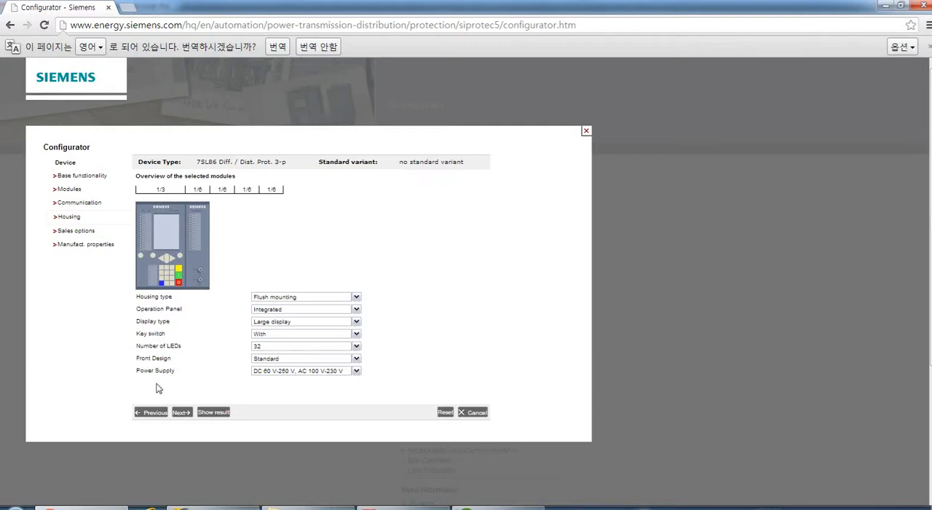
Set the power supply to DC 24 V - 48 V and continue to the sales options.
{"action": "left_click", "coordinate": [356, 373]}
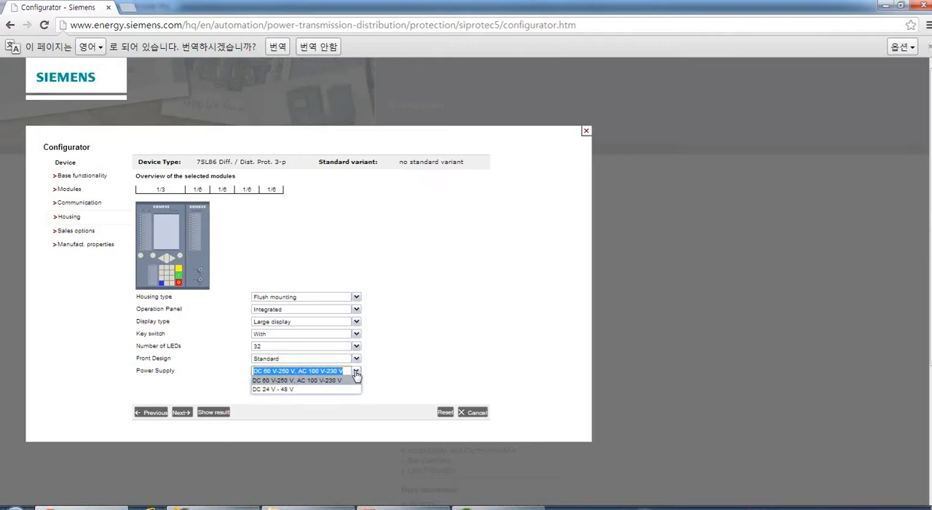
{"action": "left_click", "coordinate": [304, 390]}
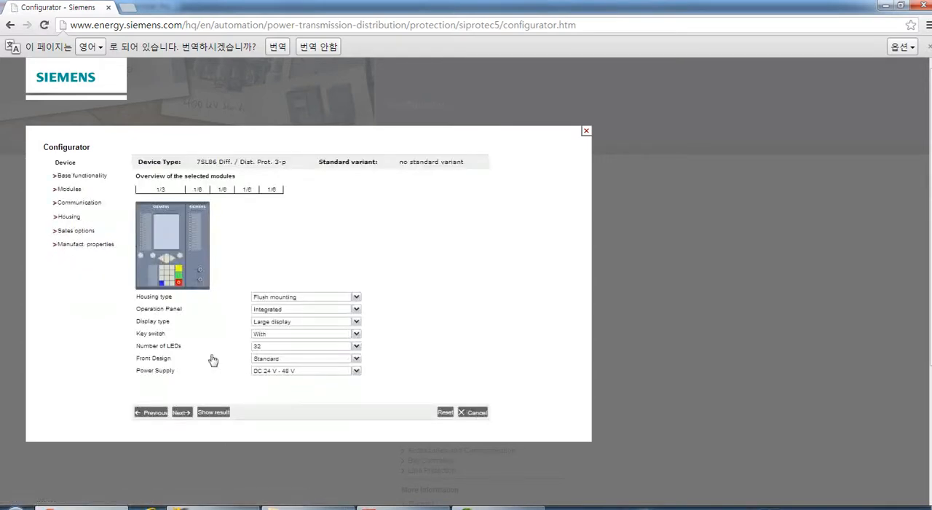
{"action": "left_click", "coordinate": [181, 412]}
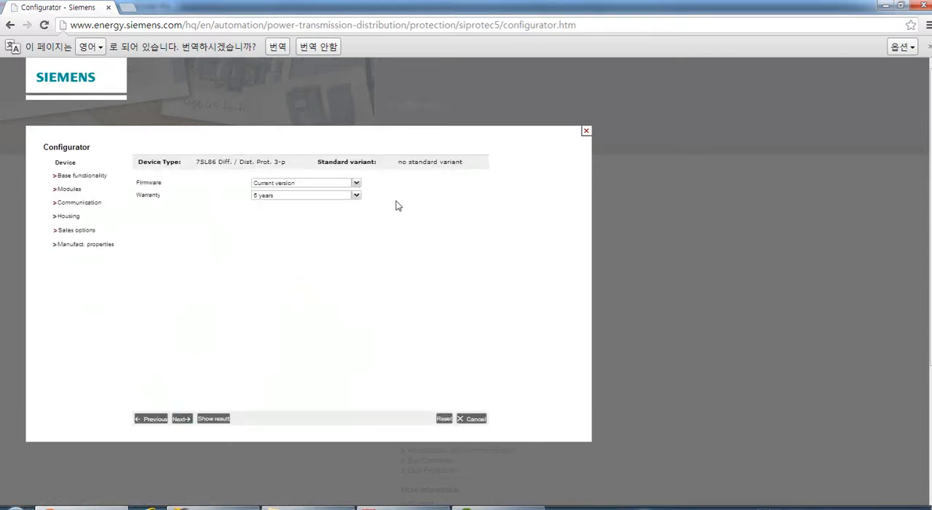
Keep the current firmware version, choose a 5 years warranty, and show the configuration result with the manufacturing properties left empty.
{"action": "left_click", "coordinate": [356, 184]}
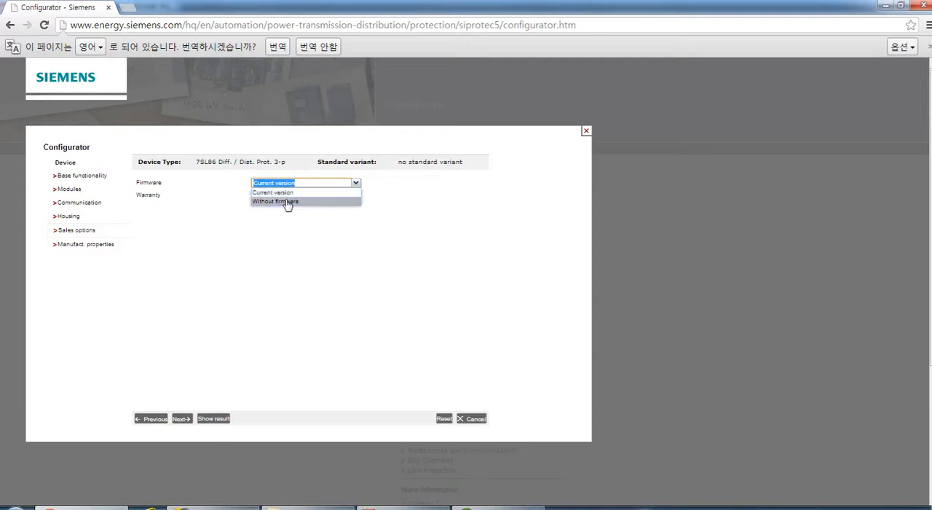
{"action": "left_click", "coordinate": [406, 186]}
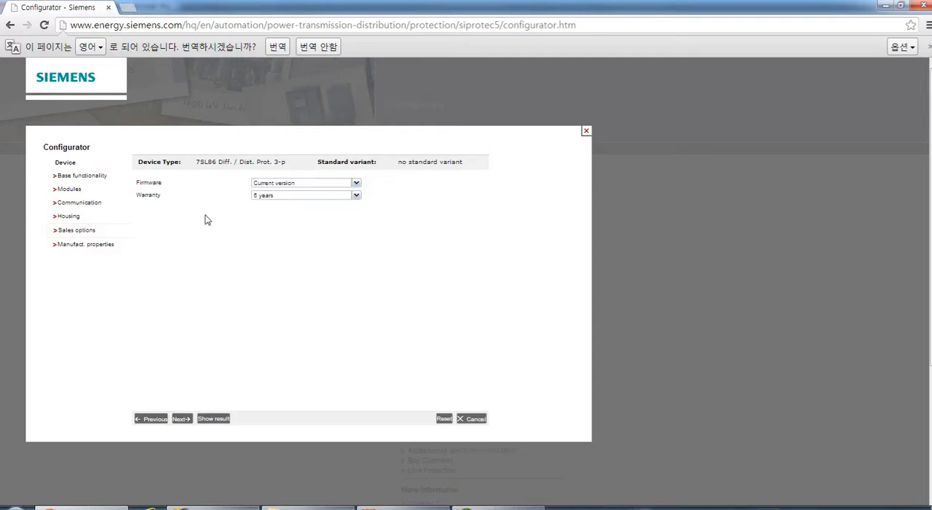
{"action": "left_click", "coordinate": [356, 197]}
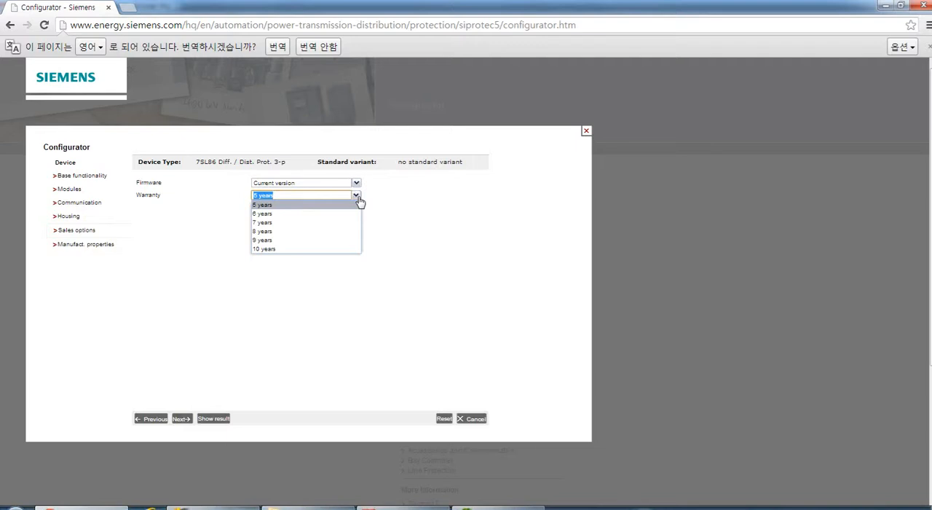
{"action": "left_click", "coordinate": [262, 205]}
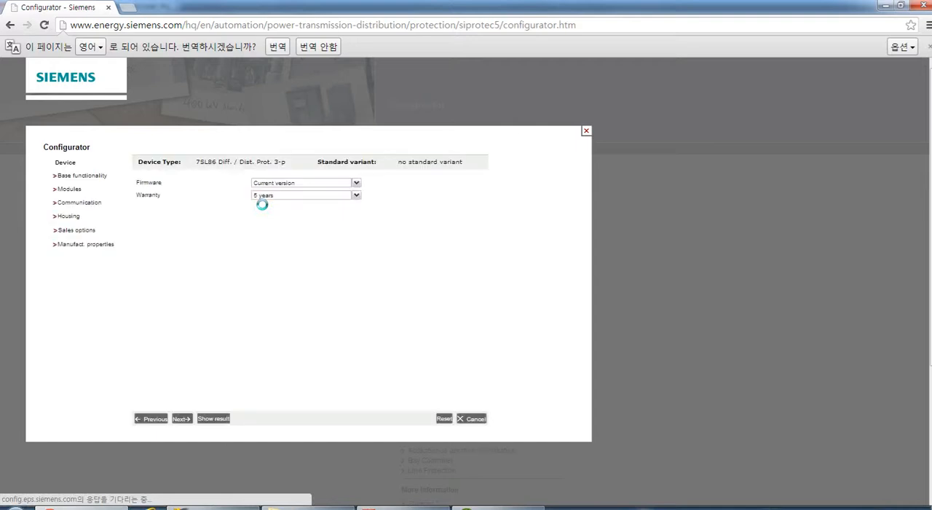
{"action": "left_click", "coordinate": [181, 417]}
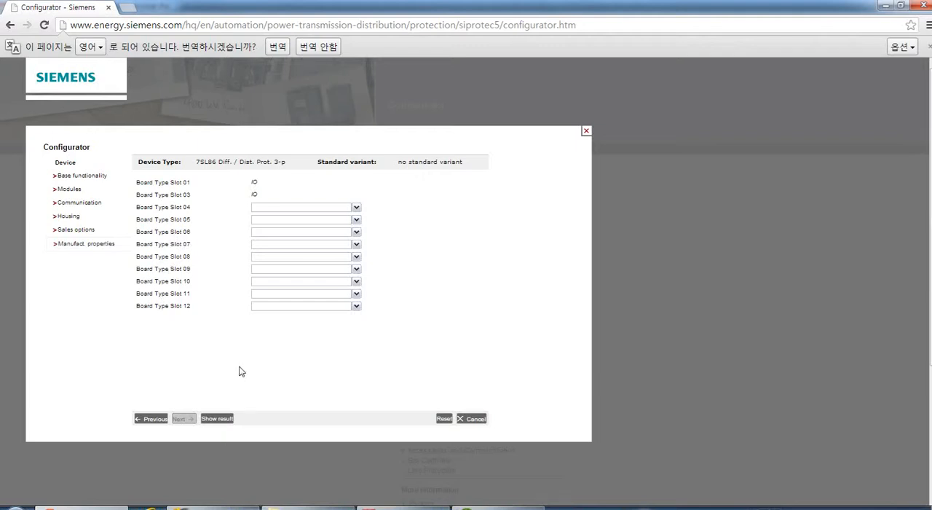
{"action": "left_click", "coordinate": [209, 422]}
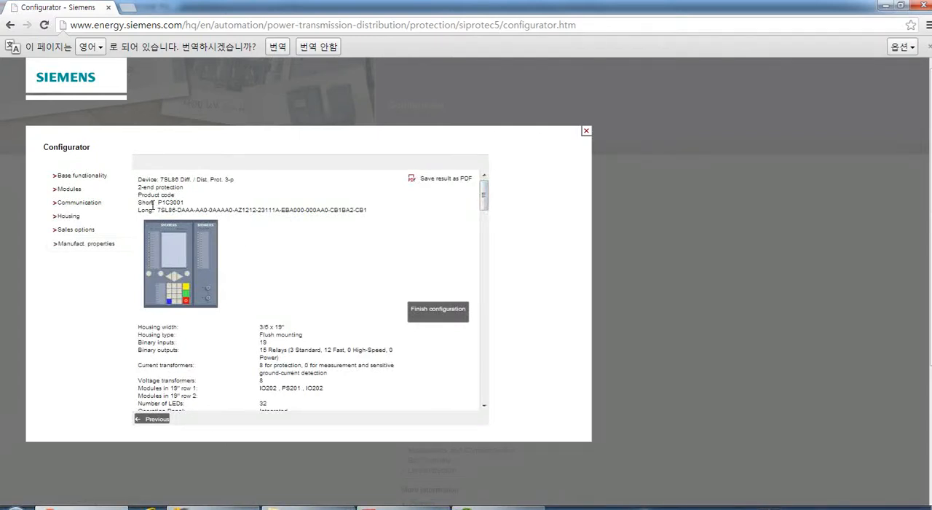
Examine the short and long product codes and the housing, module and communication details in the configuration result.
{"action": "left_click_drag", "start_coordinate": [159, 204], "coordinate": [182, 203]}
{"action": "left_click", "coordinate": [202, 206]}
{"action": "double_click", "coordinate": [145, 210]}
{"action": "left_click_drag", "start_coordinate": [157, 210], "coordinate": [374, 211]}
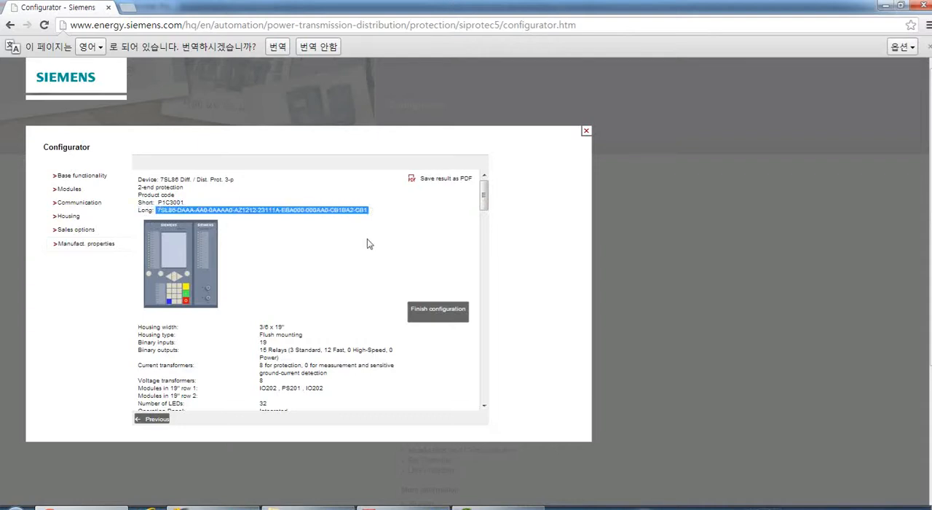
{"action": "left_click", "coordinate": [369, 244]}
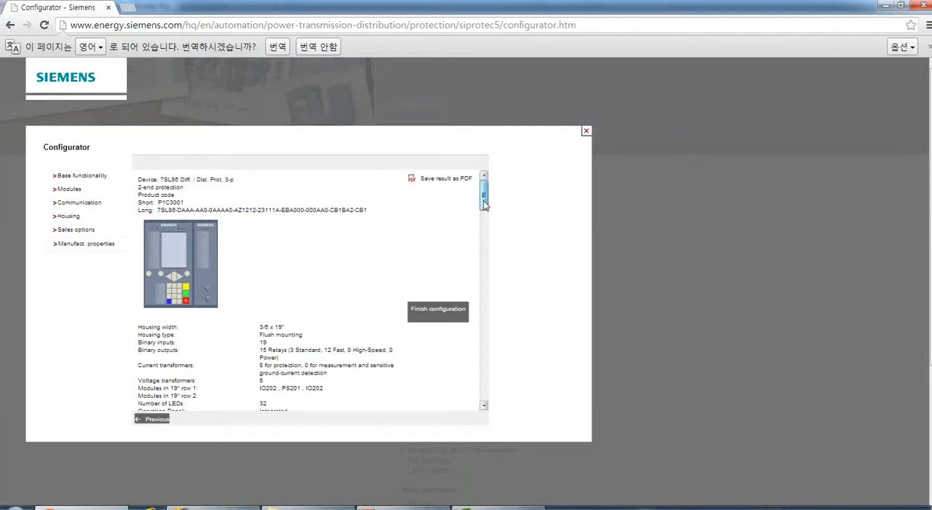
{"action": "left_click_drag", "start_coordinate": [484, 209], "coordinate": [485, 225]}
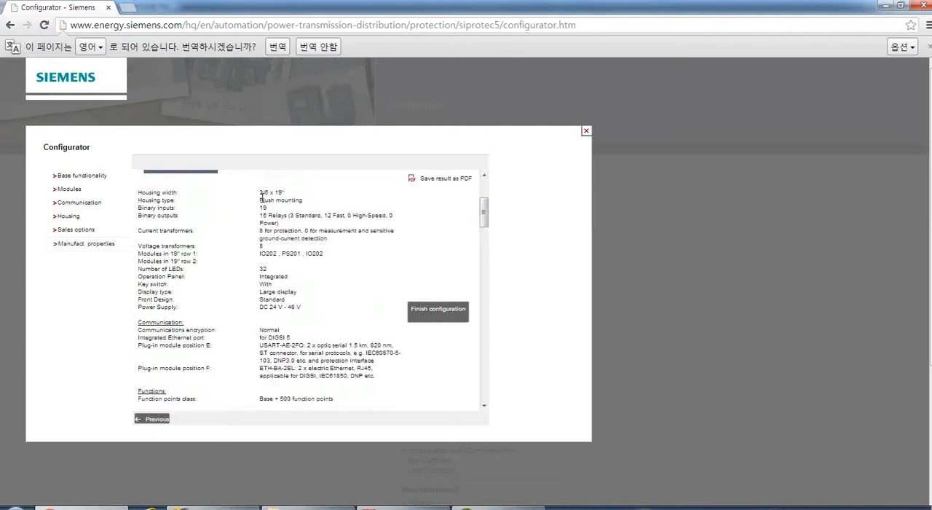
{"action": "left_click_drag", "start_coordinate": [484, 217], "coordinate": [336, 217]}
{"action": "left_click", "coordinate": [337, 218]}
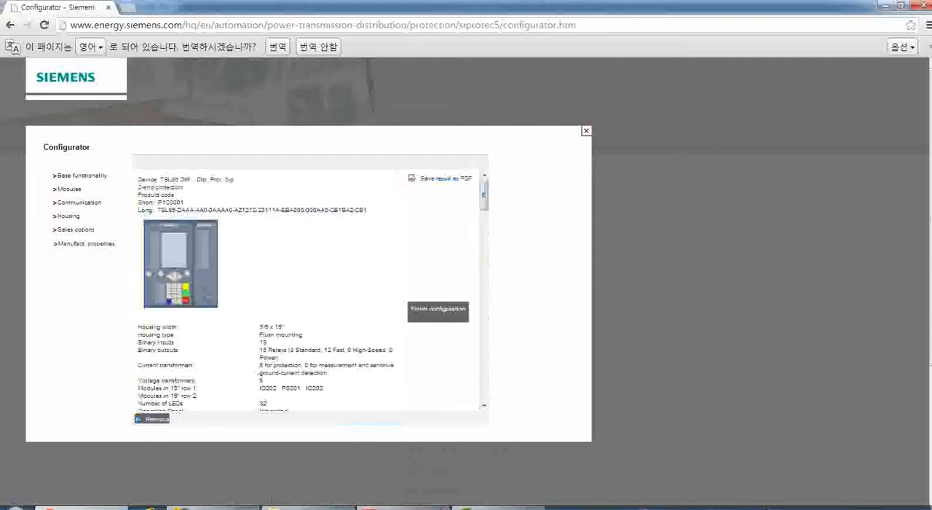
Compare the long product code with the Exercise 2 order code in DIGSI 5 Basics exercises.pdf in Adobe Acrobat, returning to the configurator.
{"action": "key", "text": "alt+Tab"}
{"action": "scroll", "coordinate": [394, 407], "scroll_direction": "up", "scroll_amount": 2}
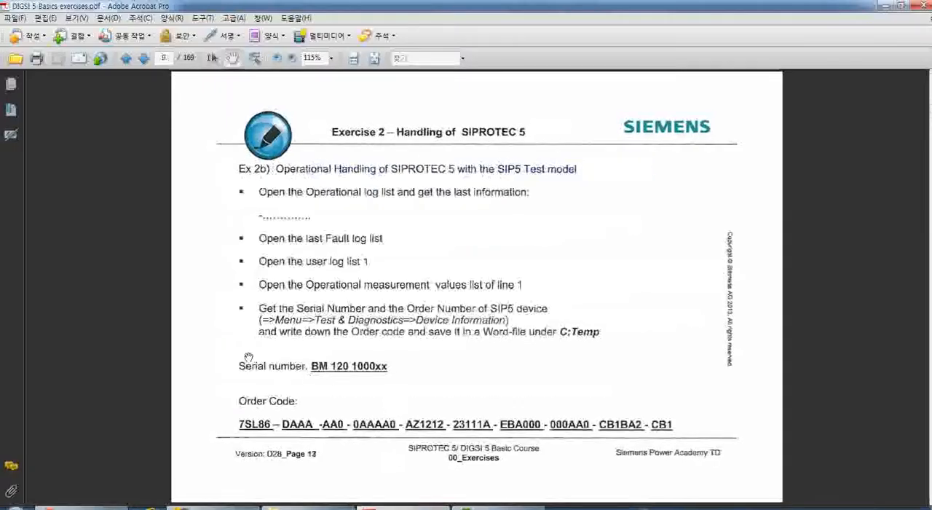
{"action": "scroll", "coordinate": [244, 358], "scroll_direction": "down", "scroll_amount": 1}
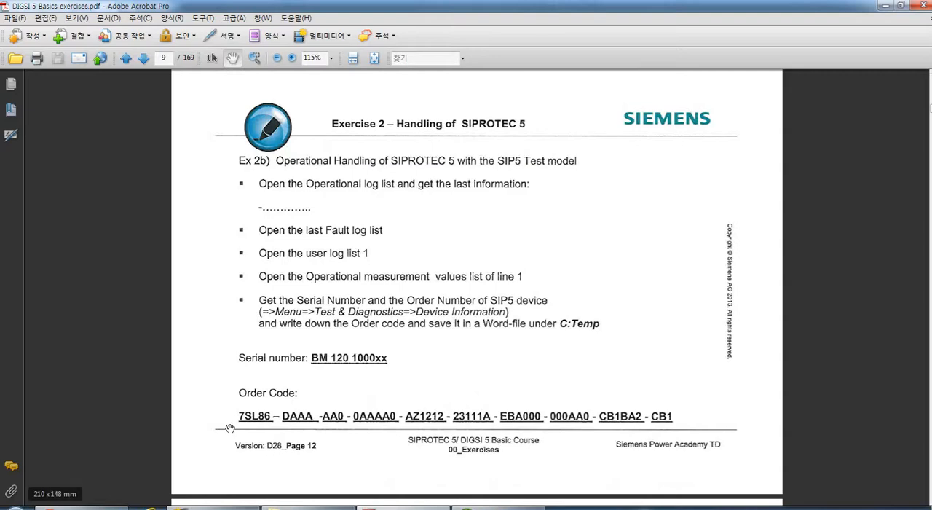
{"action": "left_click", "coordinate": [594, 507]}
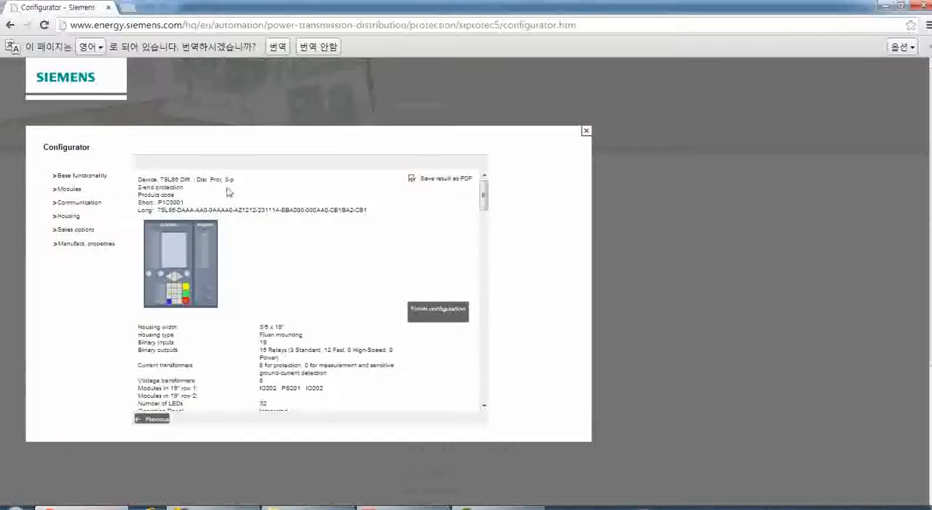
{"action": "left_click_drag", "start_coordinate": [155, 210], "coordinate": [368, 211]}
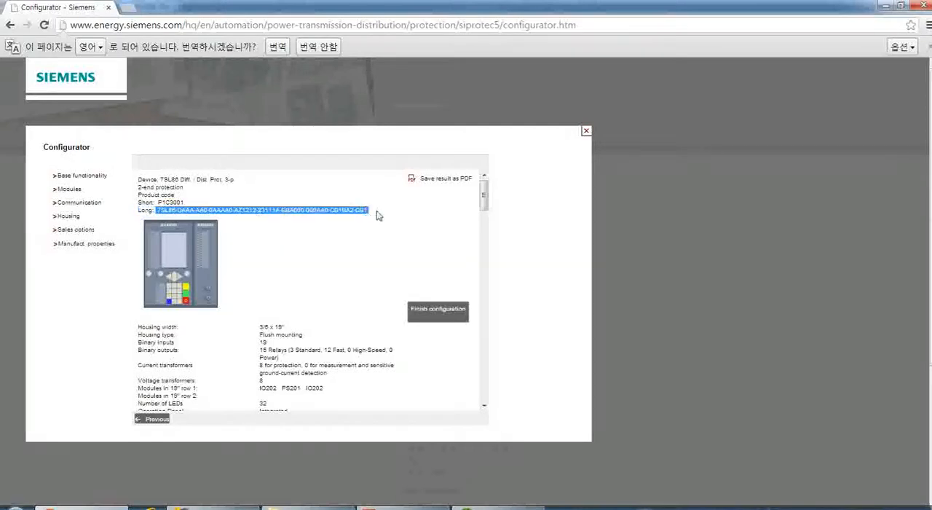
{"action": "left_click", "coordinate": [380, 243]}
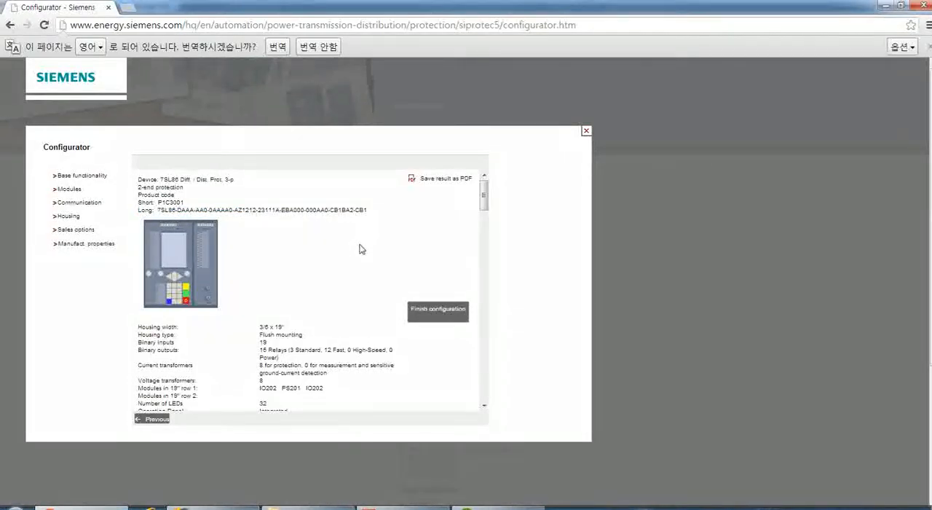
{"action": "left_click", "coordinate": [428, 307]}
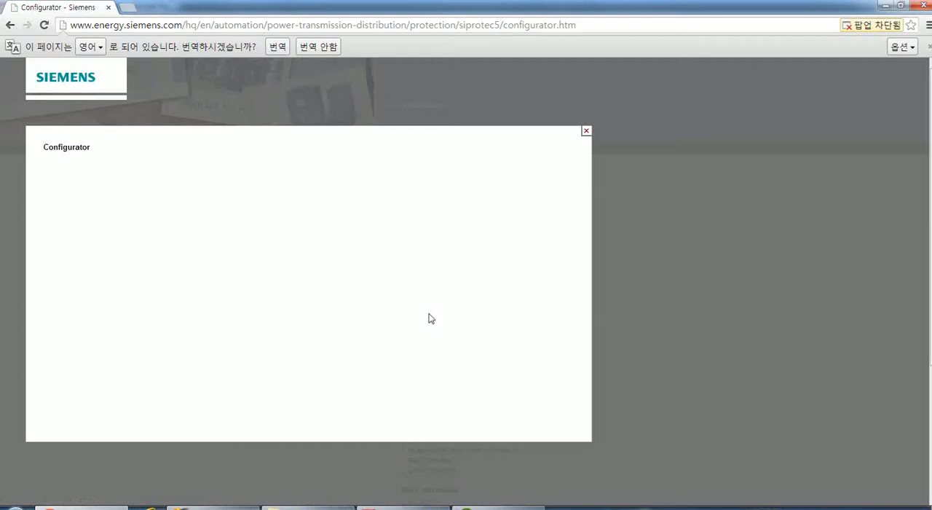
{"action": "left_click", "coordinate": [898, 26]}
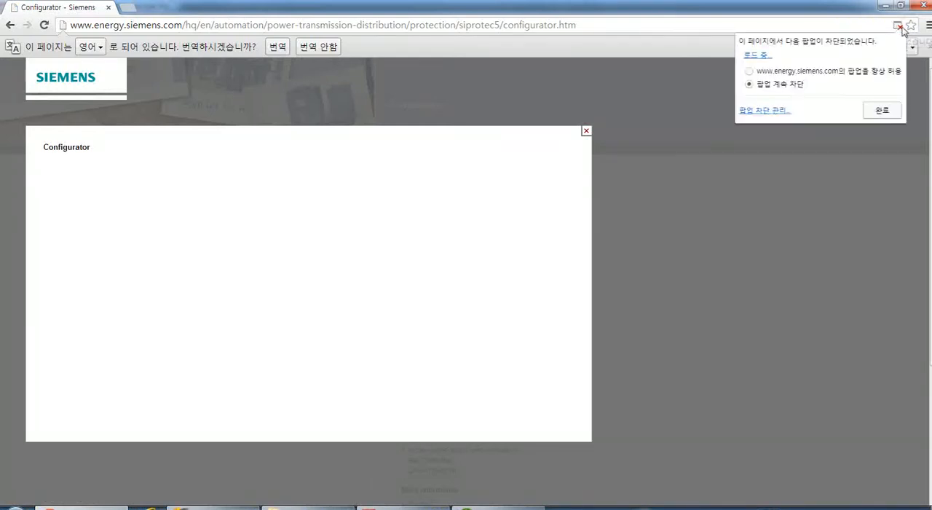
{"action": "left_click", "coordinate": [800, 72]}
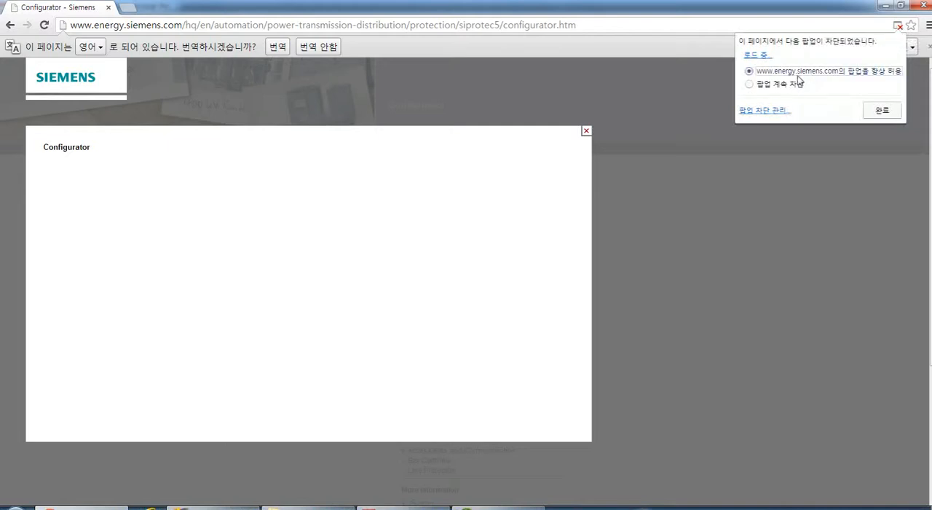
{"action": "left_click", "coordinate": [880, 110]}
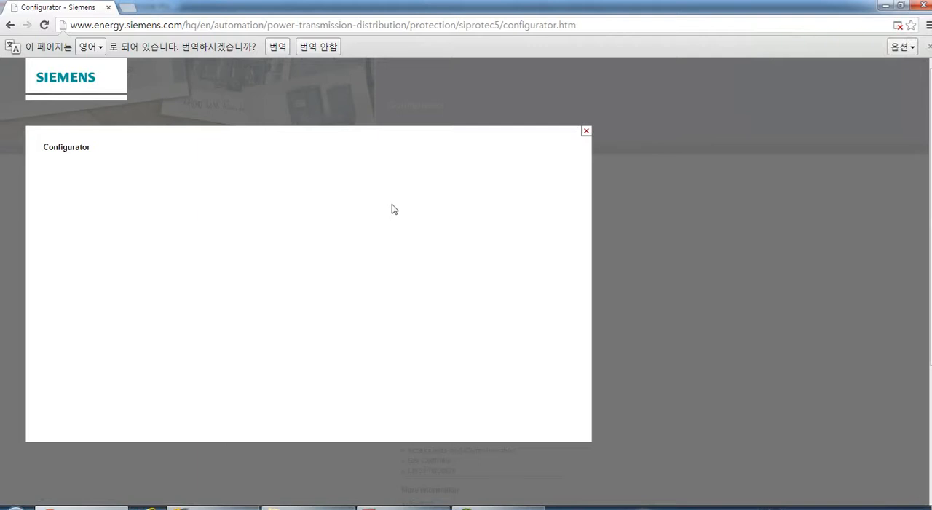
{"action": "key", "text": "F5"}
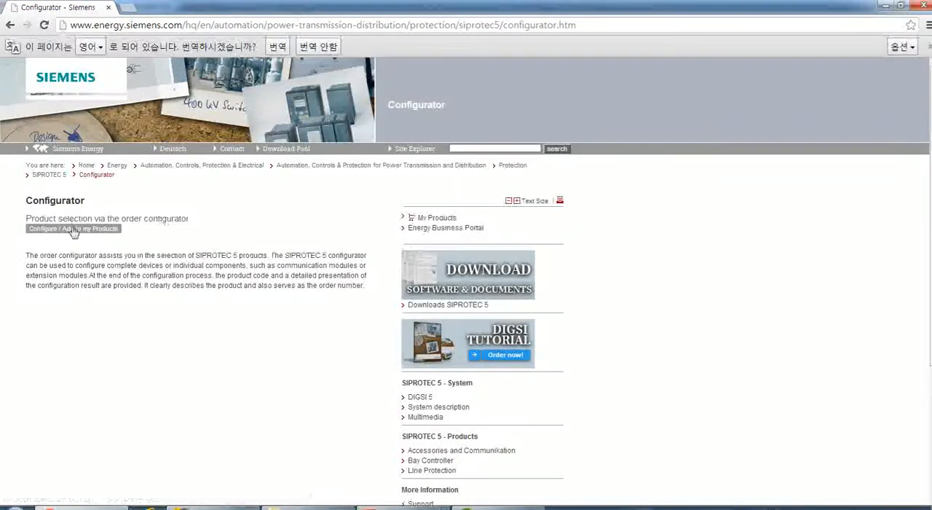
Start a new product configuration with product group Line Protection and device type 7SL86 Diff. / Dist. Prot. 3-p.
{"action": "left_click", "coordinate": [73, 229]}
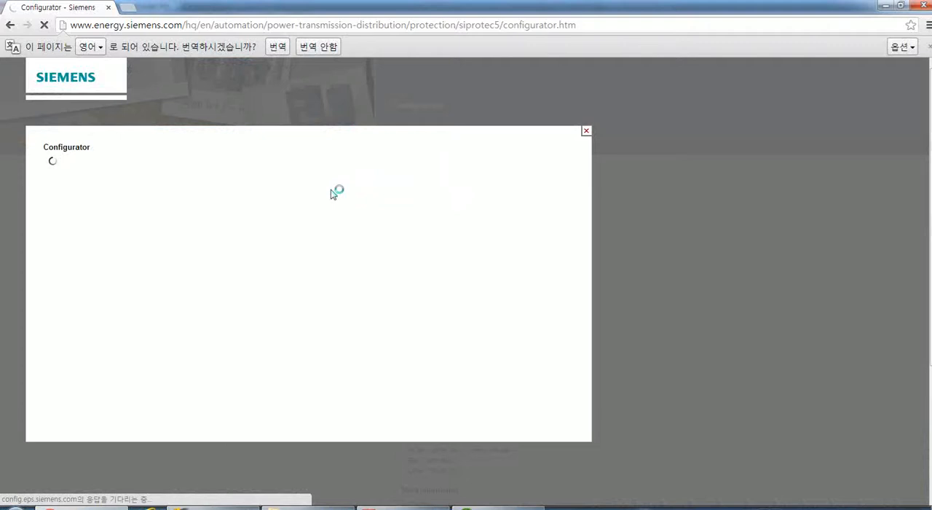
{"action": "left_click", "coordinate": [66, 172]}
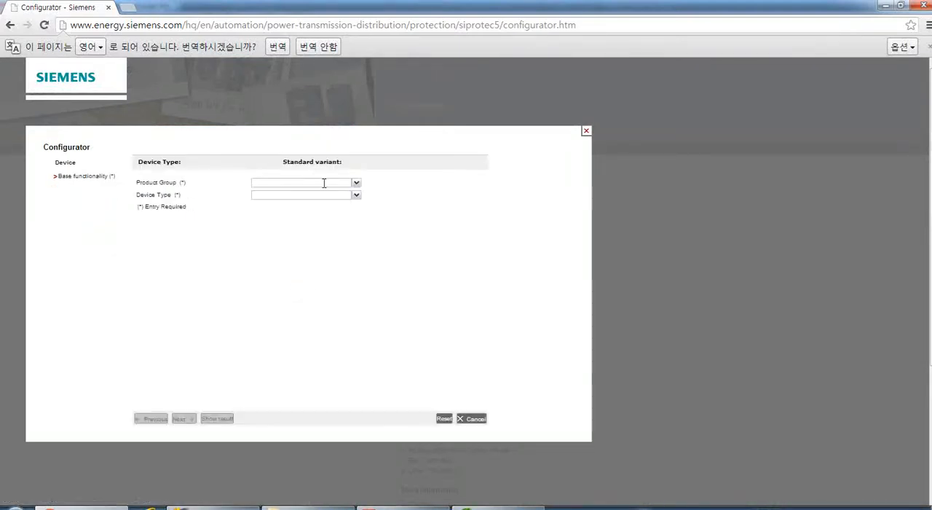
{"action": "left_click", "coordinate": [356, 183]}
{"action": "left_click", "coordinate": [297, 210]}
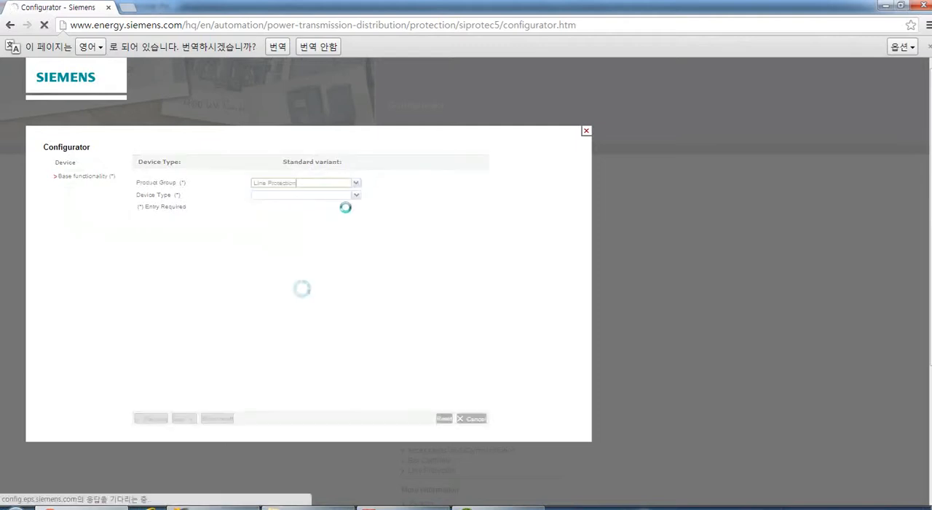
{"action": "left_click", "coordinate": [357, 195]}
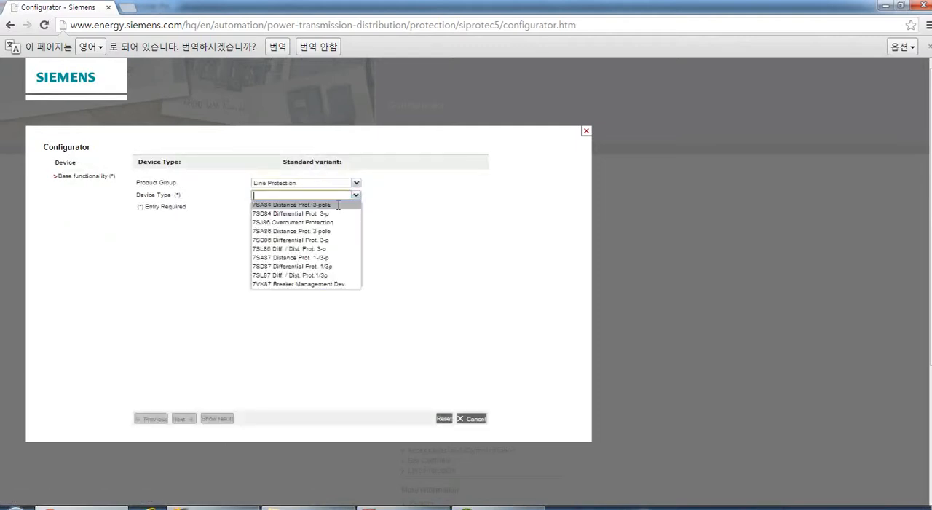
{"action": "left_click", "coordinate": [291, 248]}
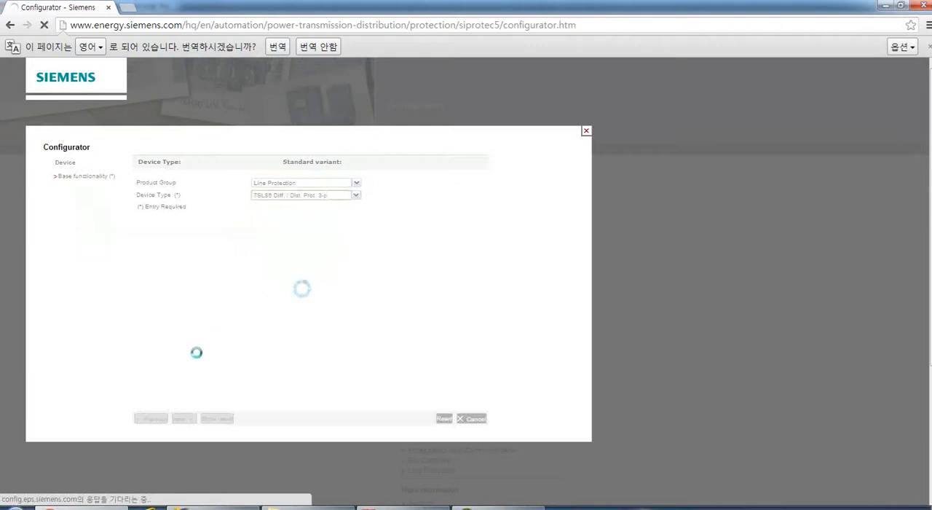
Set 2-end protection, standard variant G2: 1/3, 11BI, 9BO, 4CT, 4VT, and function points class Base + 500 function points.
{"action": "left_click", "coordinate": [356, 207]}
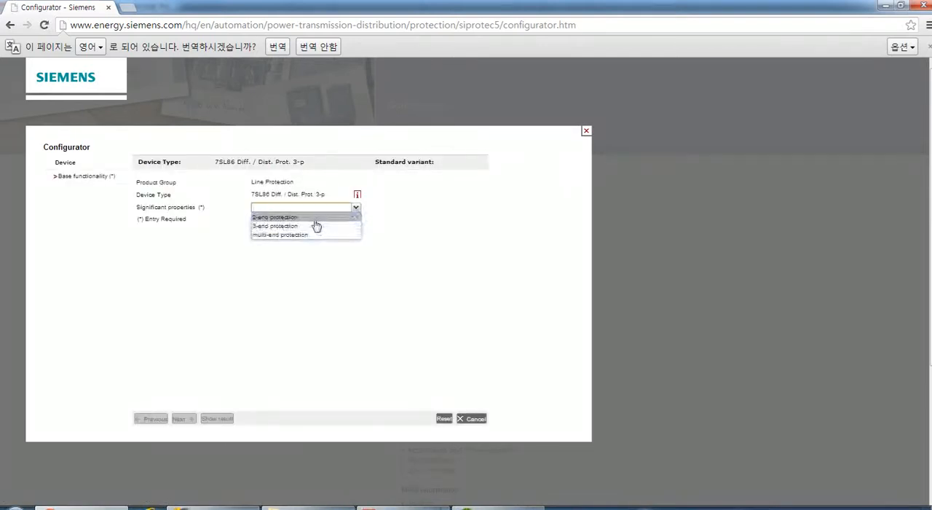
{"action": "left_click", "coordinate": [316, 226]}
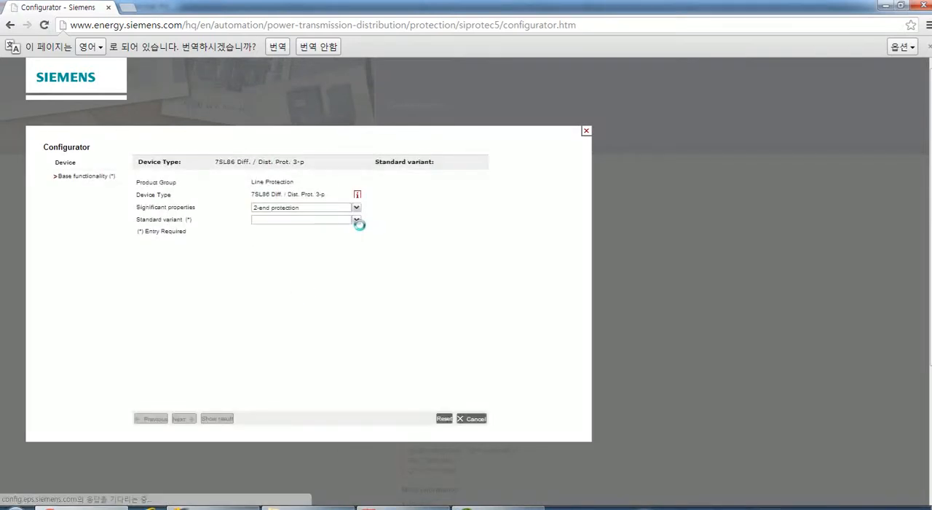
{"action": "left_click", "coordinate": [355, 219]}
{"action": "left_click", "coordinate": [324, 241]}
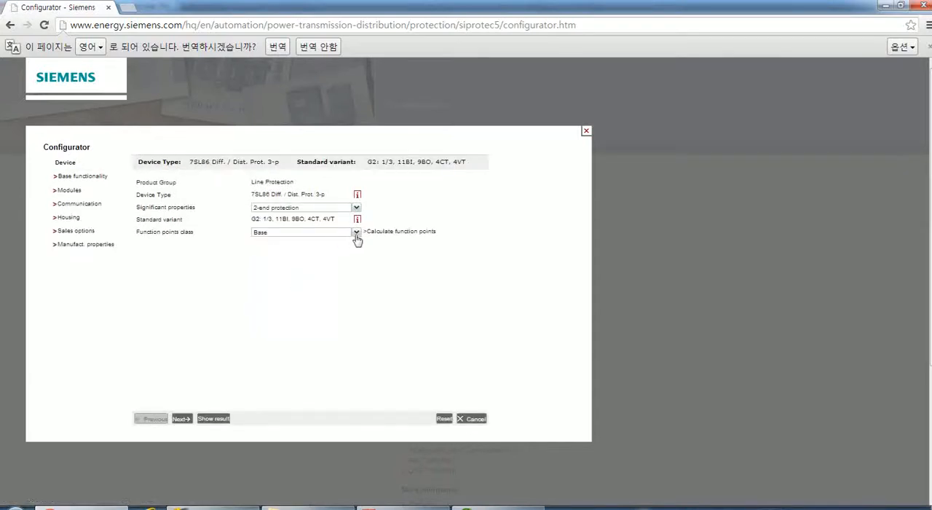
{"action": "left_click", "coordinate": [355, 231]}
{"action": "scroll", "coordinate": [352, 322], "scroll_direction": "down", "scroll_amount": 1}
{"action": "scroll", "coordinate": [352, 321], "scroll_direction": "down", "scroll_amount": 4}
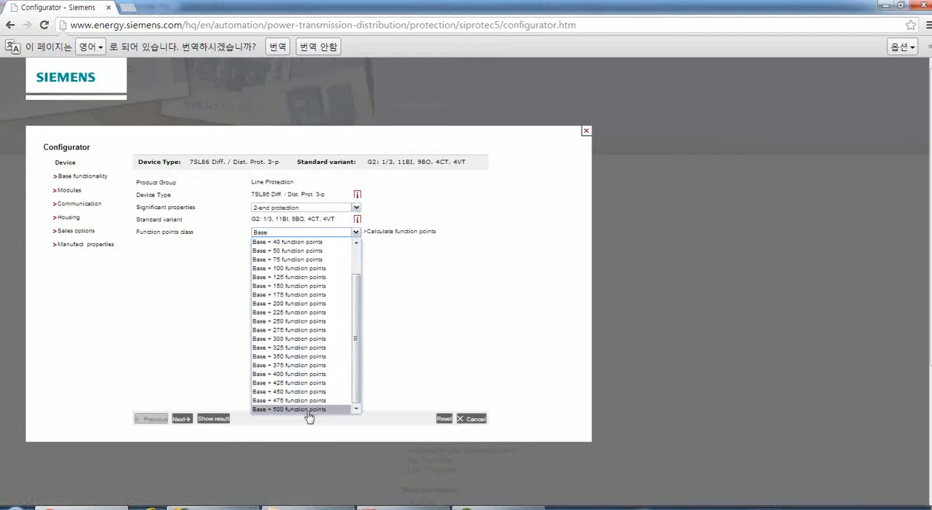
{"action": "left_click", "coordinate": [308, 409]}
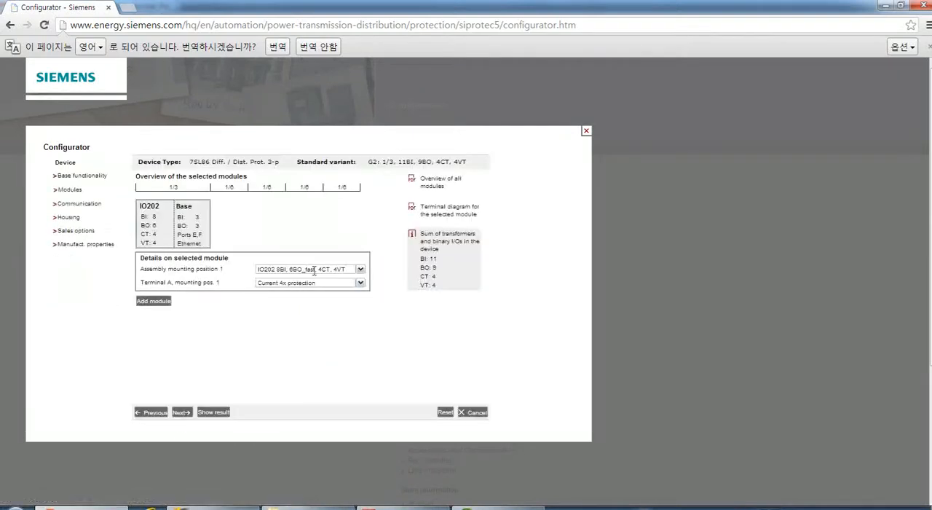
Add an IO202 8BI, 6BO_fast, 4CT, 4VT module at assembly mounting position 3 and continue to the communication settings.
{"action": "left_click", "coordinate": [154, 302]}
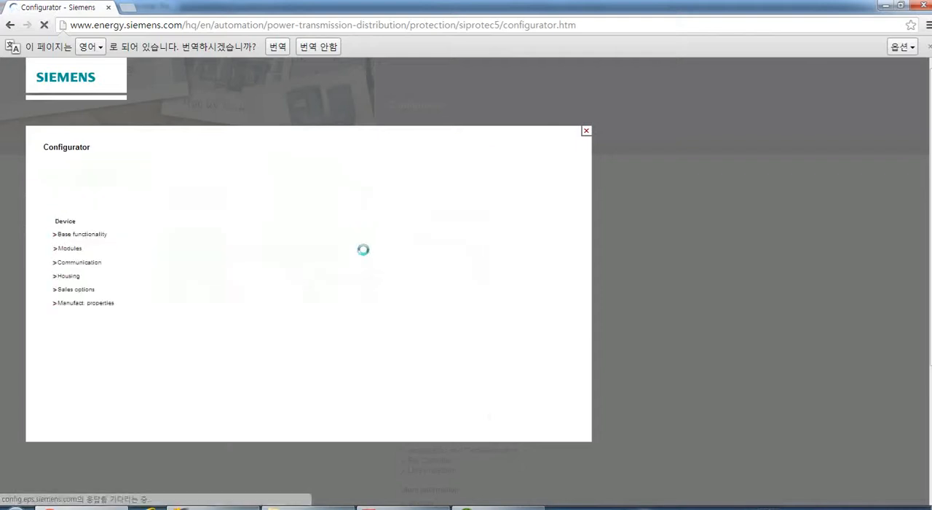
{"action": "left_click", "coordinate": [359, 269]}
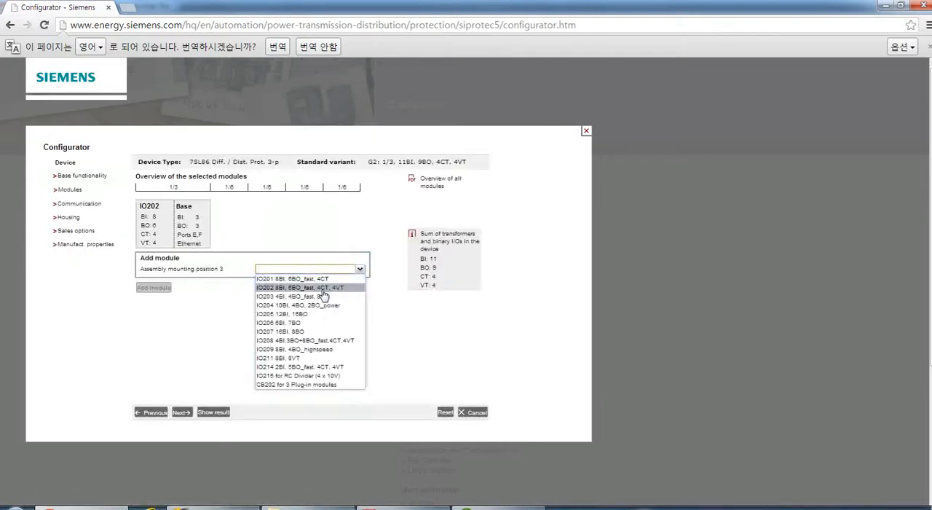
{"action": "left_click", "coordinate": [302, 286]}
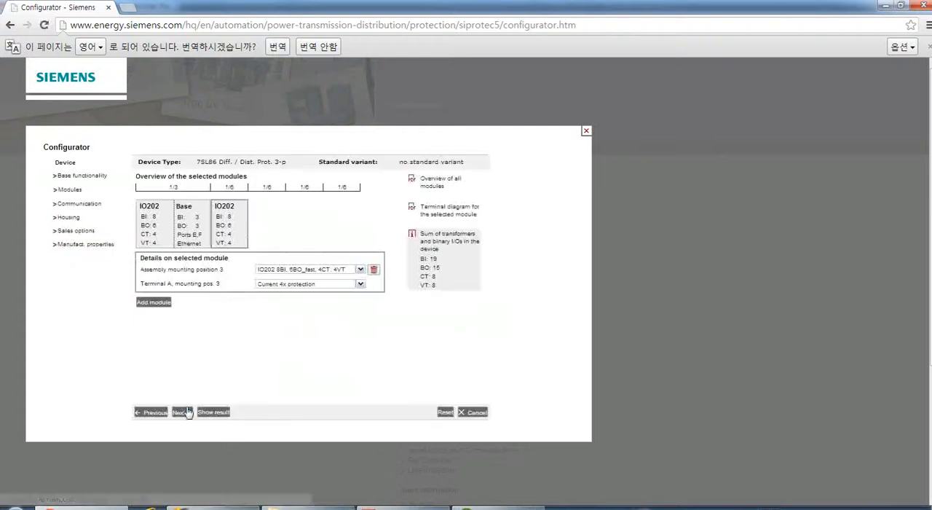
{"action": "left_click", "coordinate": [181, 413]}
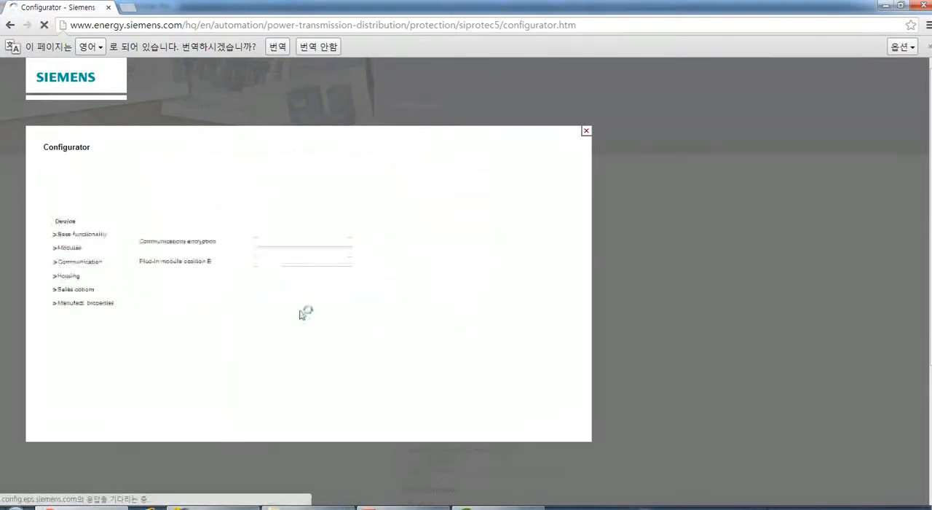
Assign USART-AE-2FO: 2 x opt. 1.5 km to plug-in position E and ETH-BA-2EL: 2xelectr. Ethernet to position F.
{"action": "left_click", "coordinate": [359, 202]}
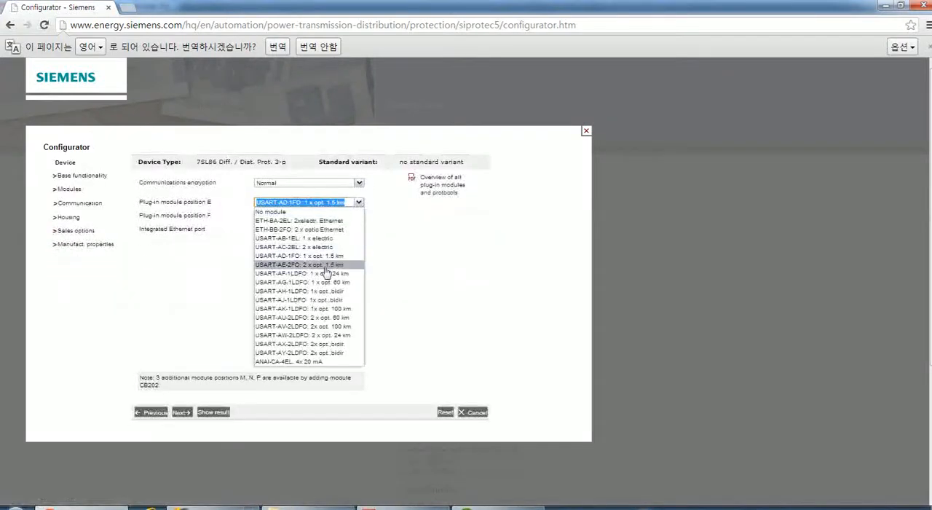
{"action": "left_click", "coordinate": [325, 271]}
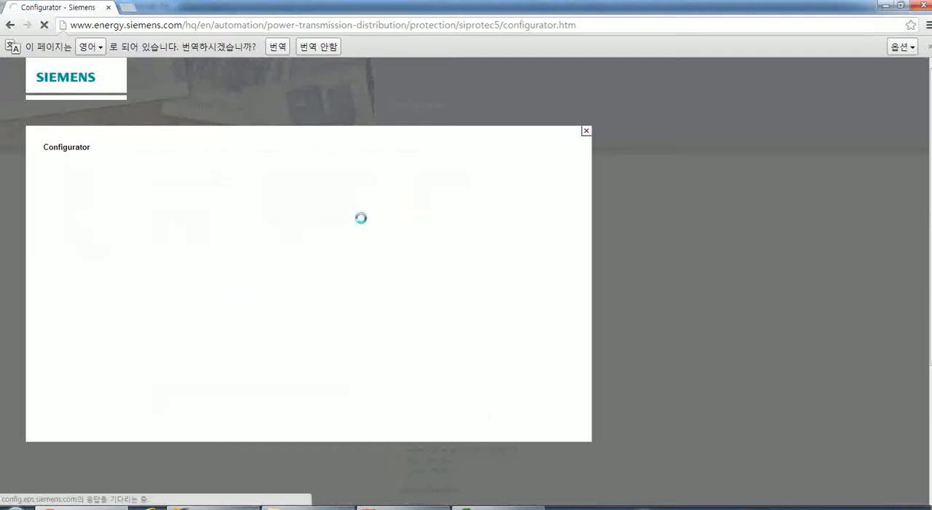
{"action": "left_click", "coordinate": [359, 215]}
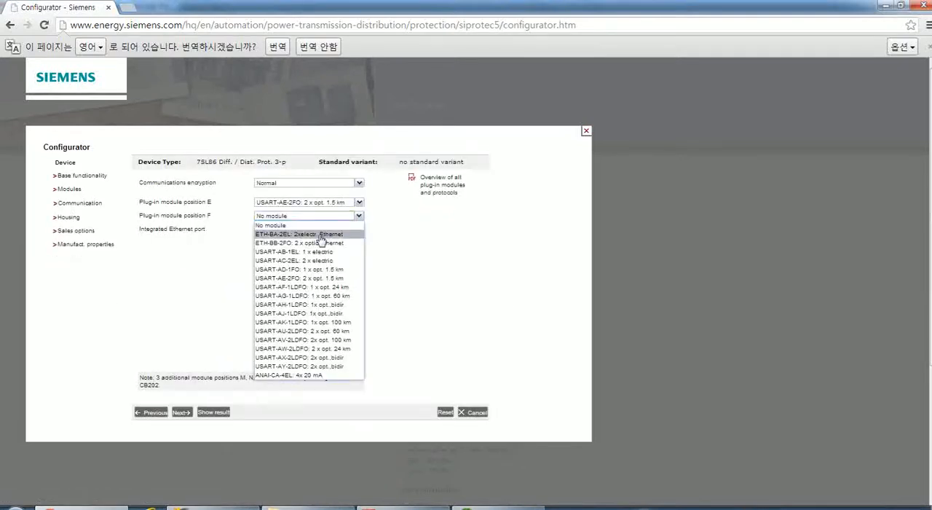
{"action": "left_click", "coordinate": [300, 236]}
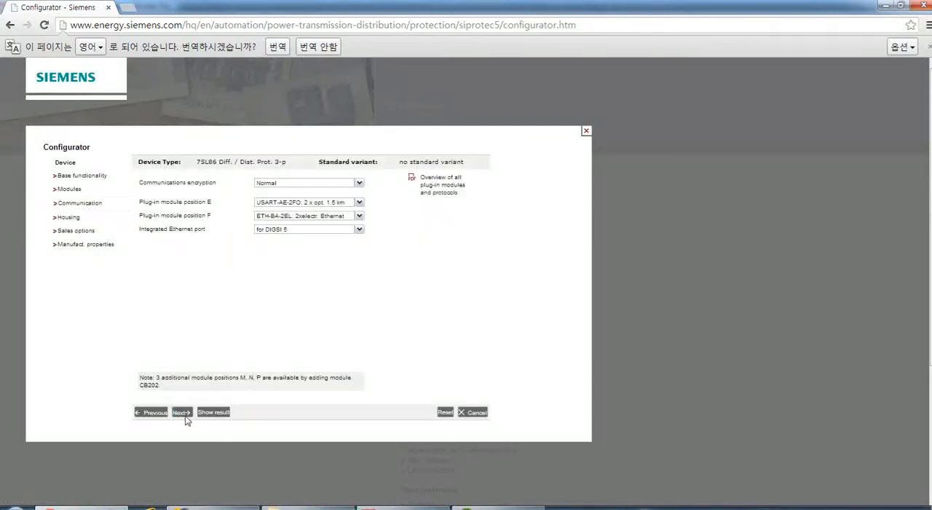
{"action": "left_click", "coordinate": [182, 413]}
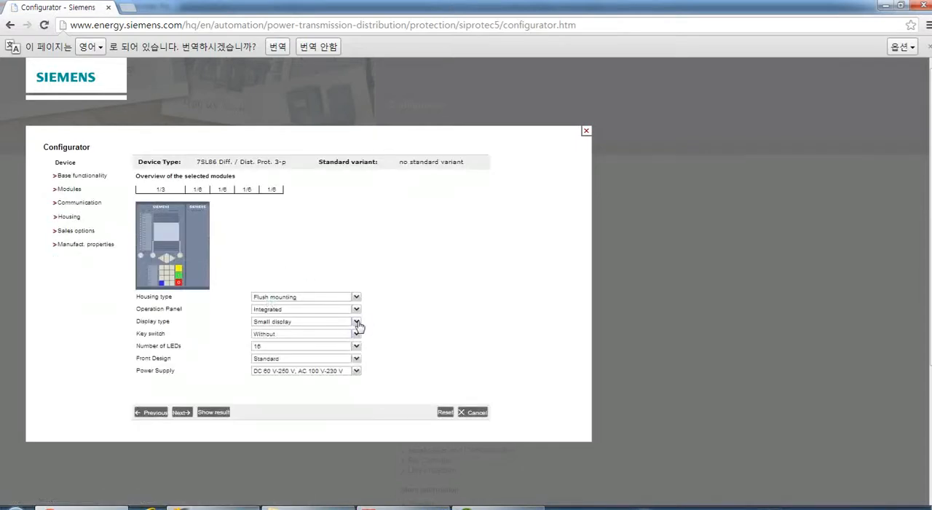
Configure the housing with a large display, a key switch, 32 LEDs and a DC 24 V - 48 V power supply.
{"action": "left_click", "coordinate": [357, 322]}
{"action": "left_click", "coordinate": [331, 346]}
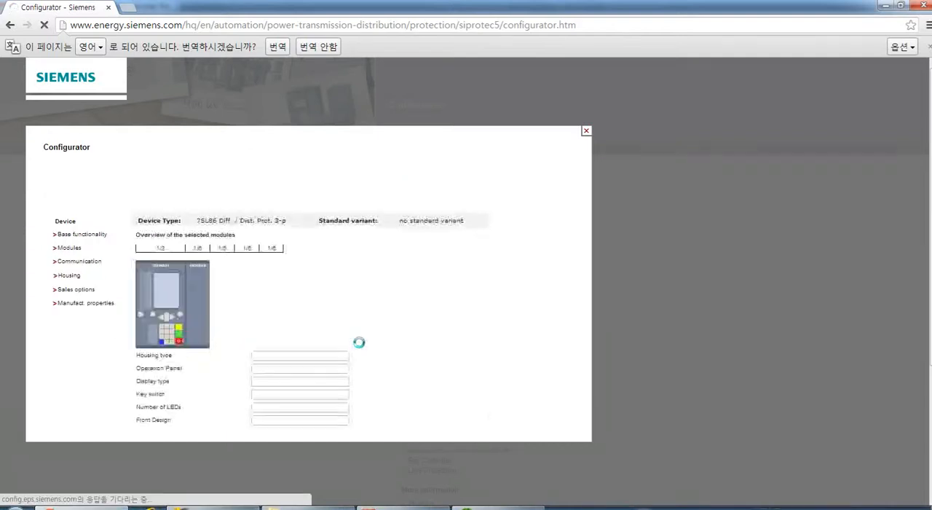
{"action": "left_click", "coordinate": [357, 337]}
{"action": "left_click", "coordinate": [307, 350]}
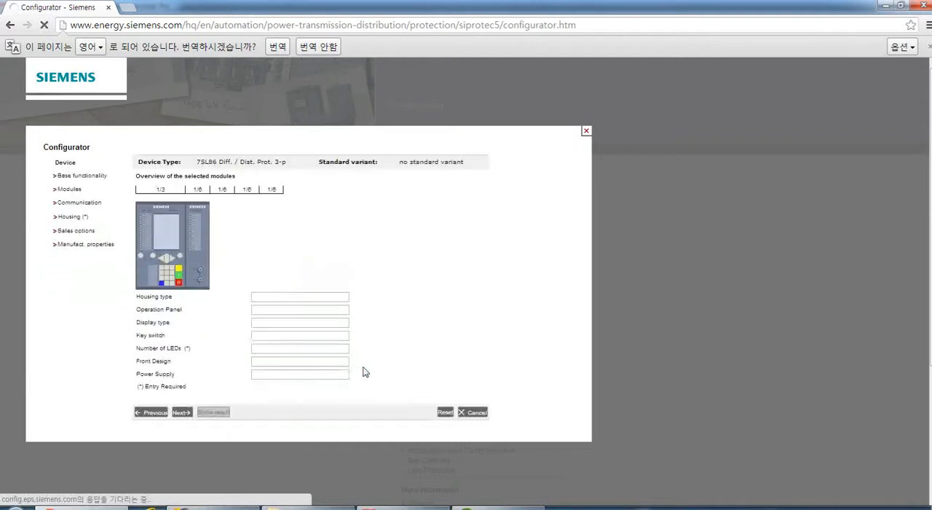
{"action": "left_click", "coordinate": [356, 347]}
{"action": "left_click", "coordinate": [337, 355]}
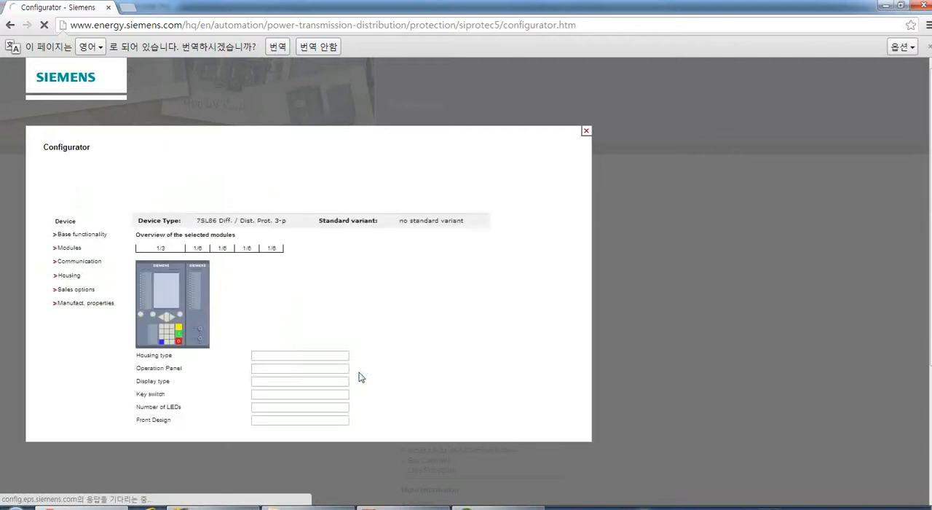
{"action": "left_click", "coordinate": [357, 373]}
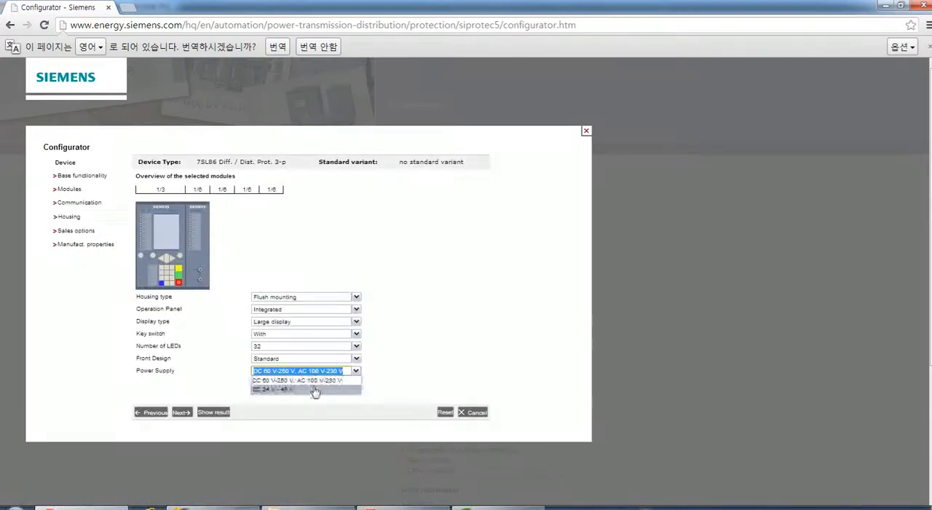
{"action": "left_click", "coordinate": [315, 391]}
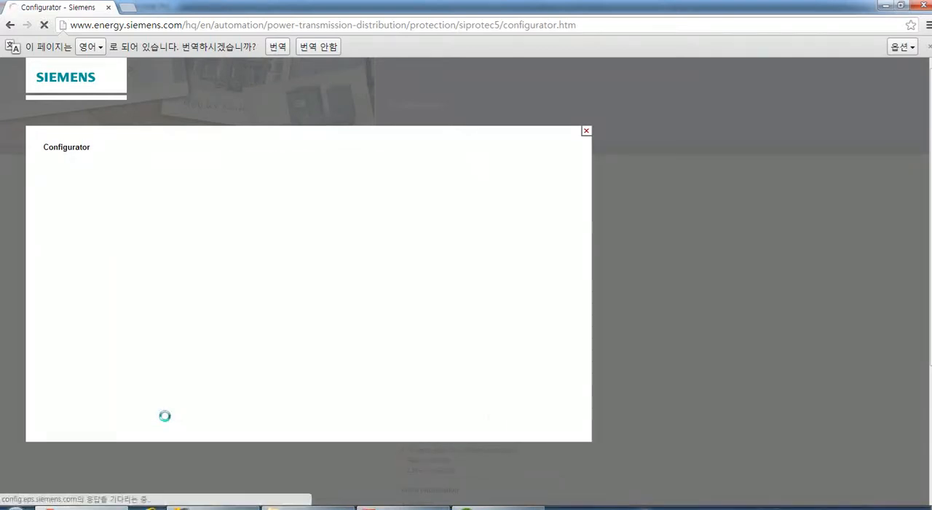
{"action": "left_click", "coordinate": [179, 413]}
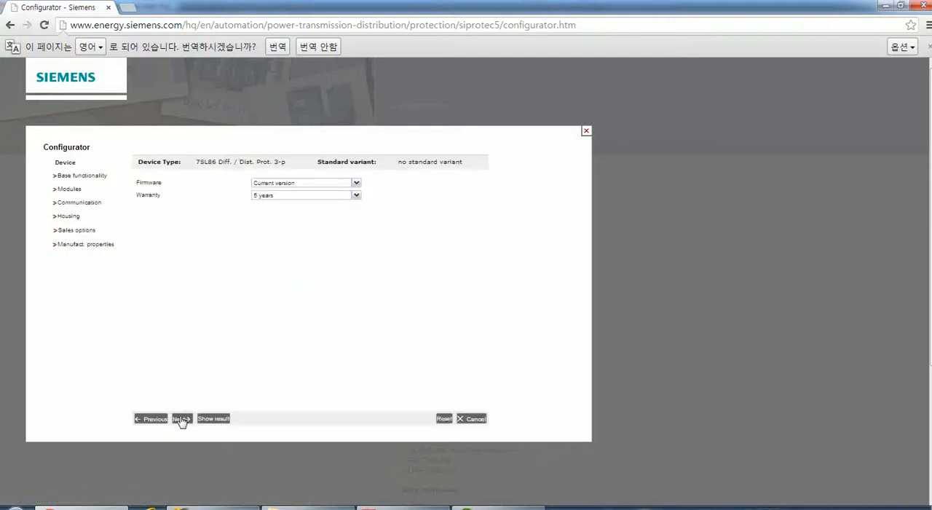
Keep the current firmware and 5 years warranty, finish the configuration from its result page, and reposition the pop-up window.
{"action": "left_click", "coordinate": [181, 420]}
{"action": "left_click", "coordinate": [215, 420]}
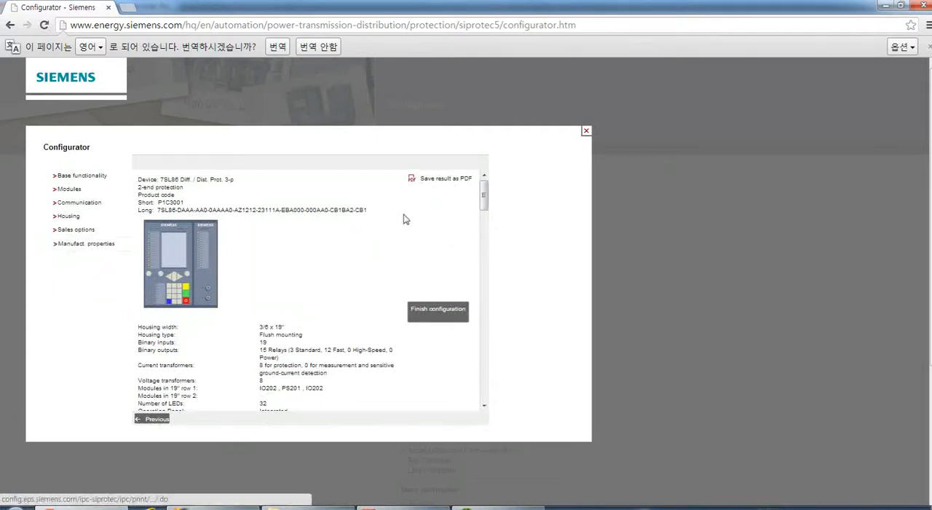
{"action": "left_click", "coordinate": [426, 312]}
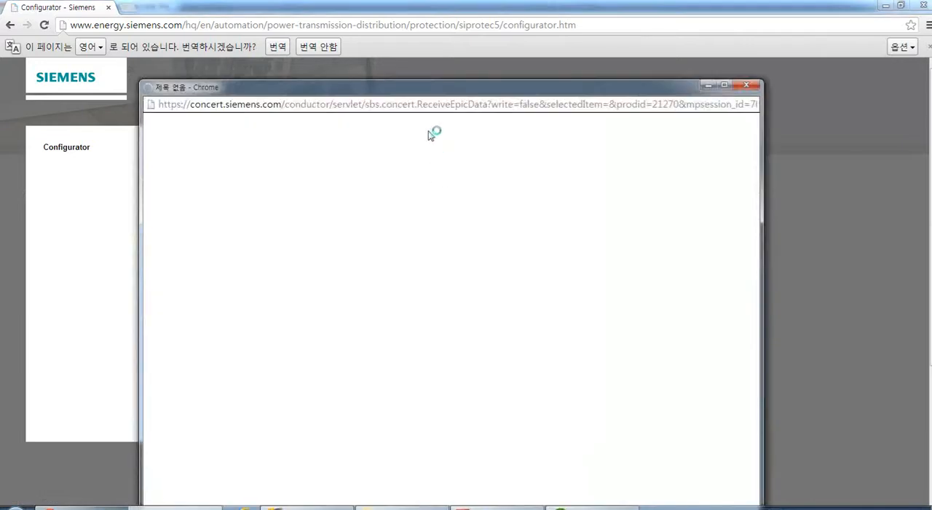
{"action": "left_click_drag", "start_coordinate": [412, 92], "coordinate": [386, 24]}
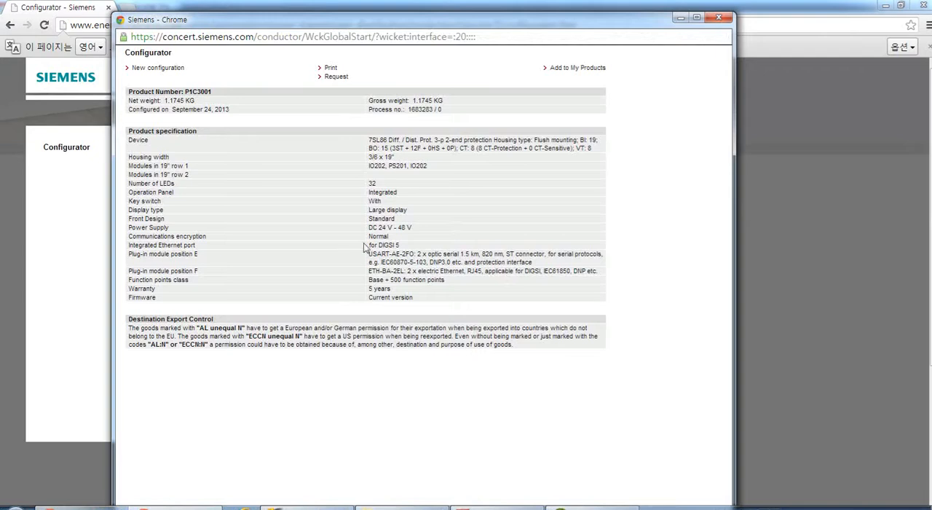
Open the printable product specification and print it with Save as PDF as the destination.
{"action": "left_click", "coordinate": [331, 69]}
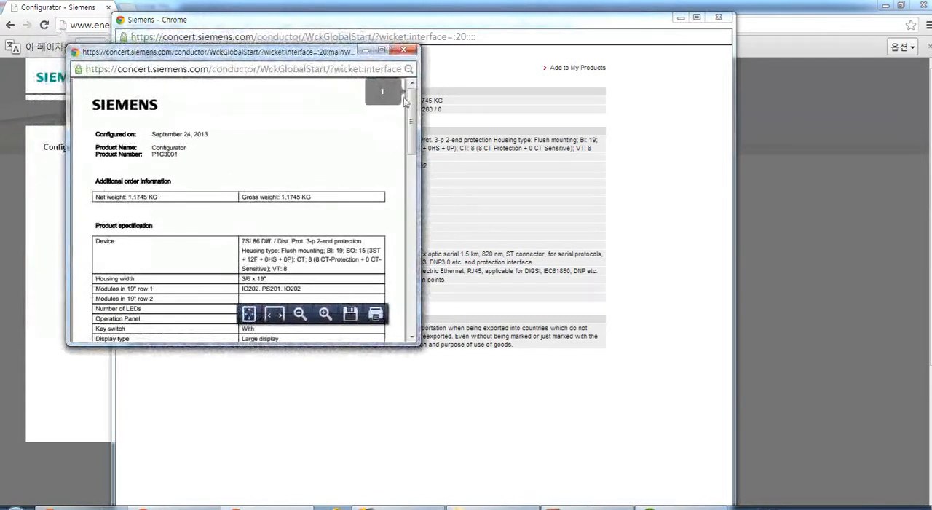
{"action": "left_click_drag", "start_coordinate": [411, 110], "coordinate": [389, 148]}
{"action": "right_click", "coordinate": [321, 268]}
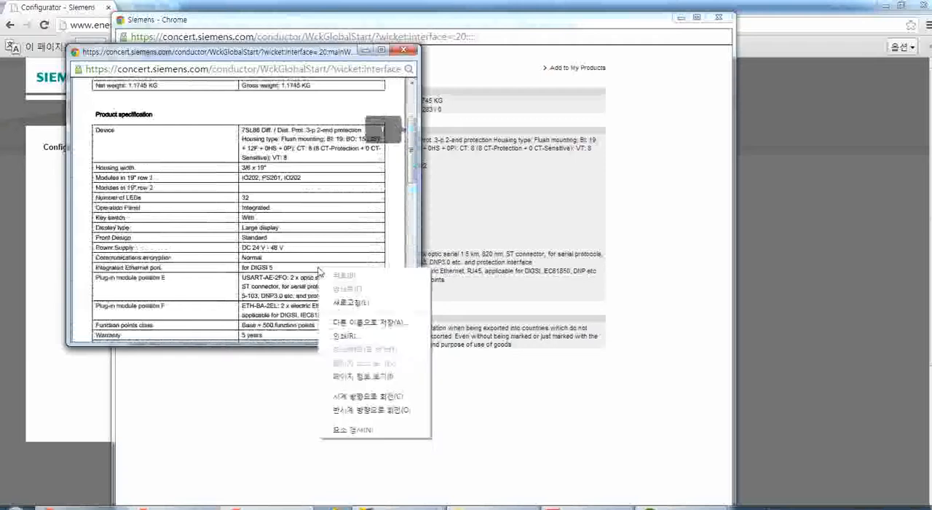
{"action": "left_click", "coordinate": [342, 336]}
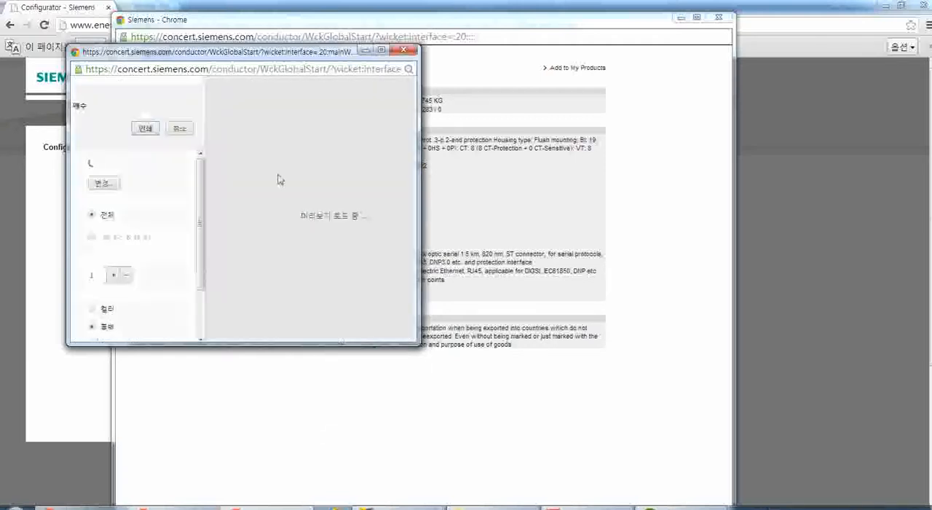
{"action": "left_click", "coordinate": [105, 185]}
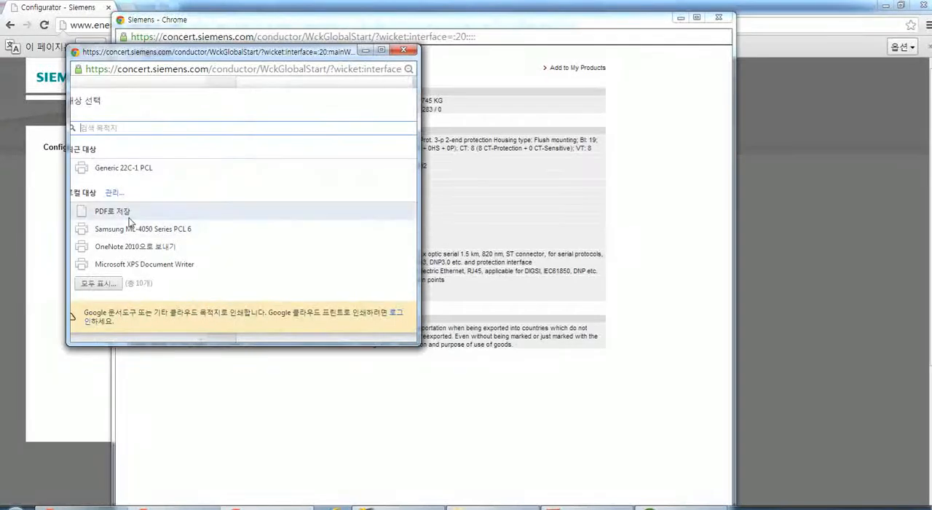
{"action": "left_click", "coordinate": [113, 211]}
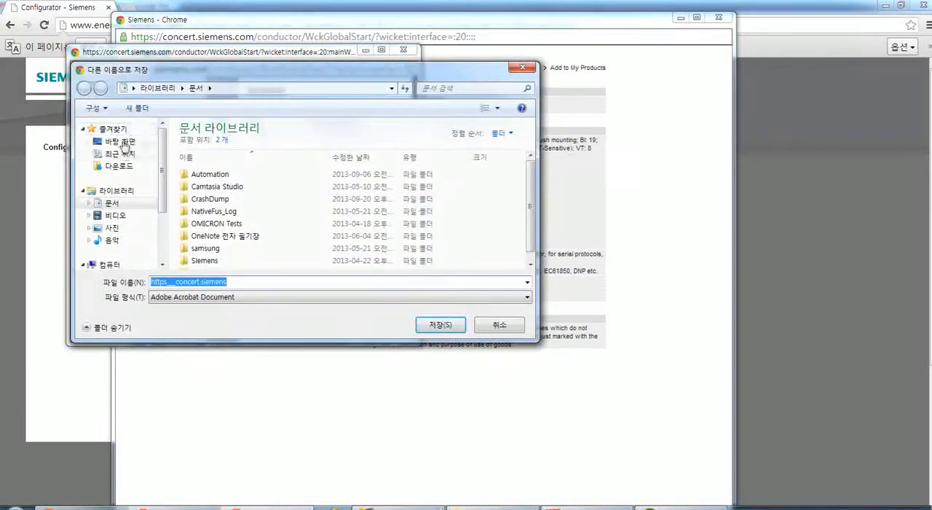
Save the product specification PDF to the desktop under the file name RELAY.
{"action": "left_click", "coordinate": [120, 143]}
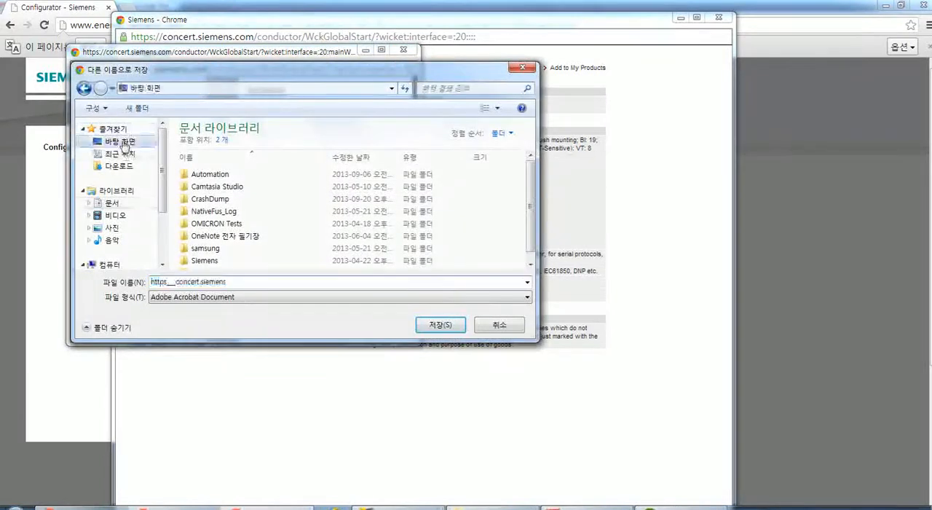
{"action": "left_click", "coordinate": [293, 282]}
{"action": "type", "text": "R"}
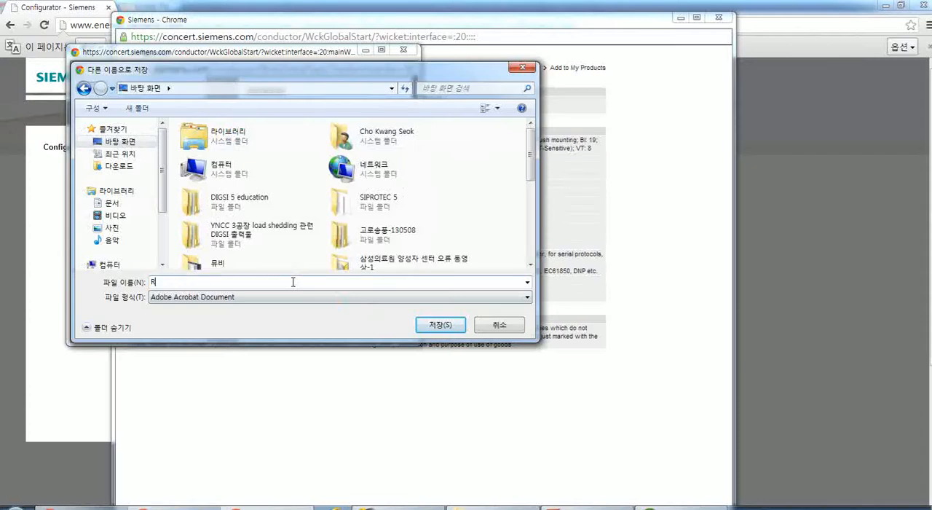
{"action": "key", "text": "BackSpace"}
{"action": "type", "text": "RELAY"}
{"action": "left_click", "coordinate": [448, 326]}
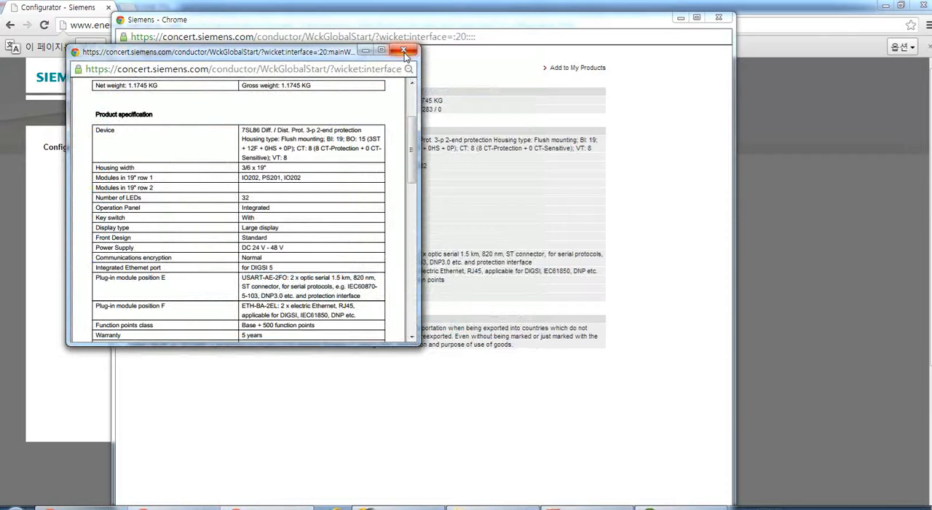
Close the printable specification, the configuration result window and the configurator overlay on the Siemens page.
{"action": "left_click", "coordinate": [404, 51]}
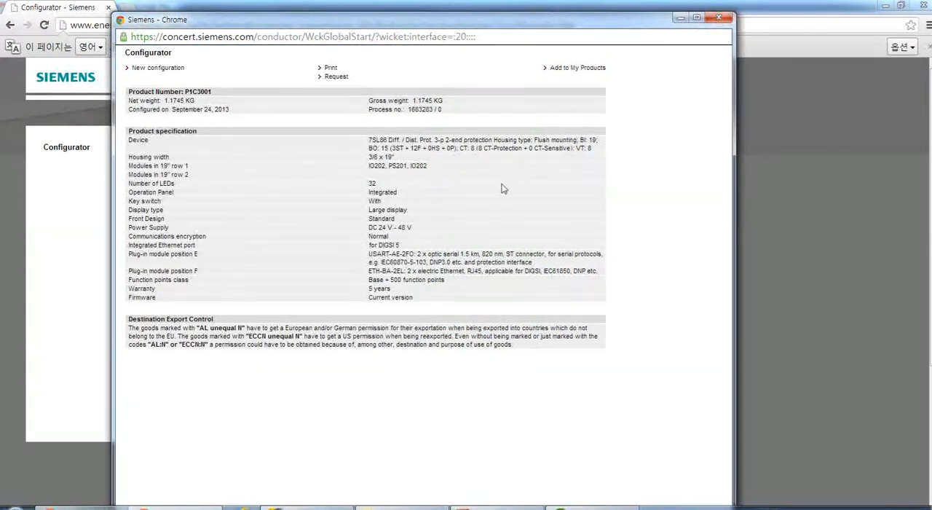
{"action": "left_click", "coordinate": [717, 17]}
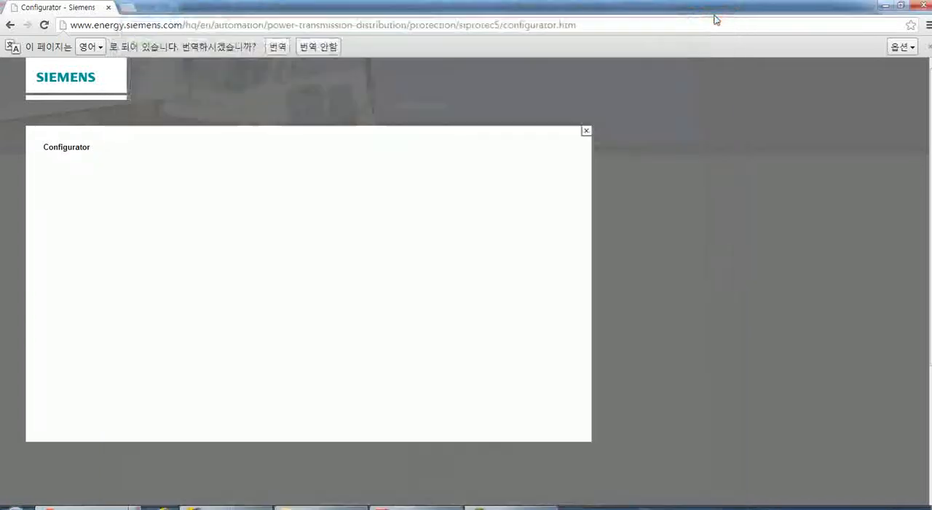
{"action": "left_click", "coordinate": [586, 131]}
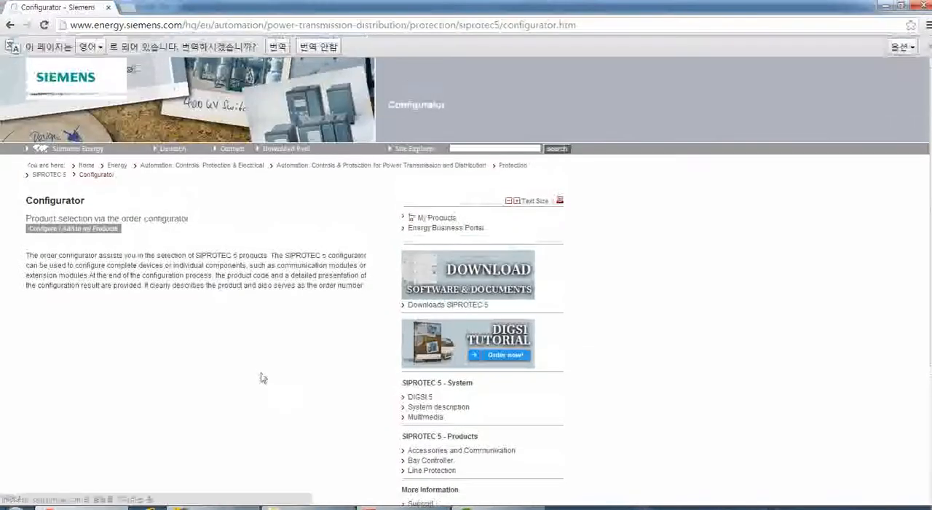
Consult Exercise 3 in the DIGSI 5 Basics exercises PDF in Adobe Acrobat Pro and reopen the order configurator in Chrome.
{"action": "left_click", "coordinate": [373, 507]}
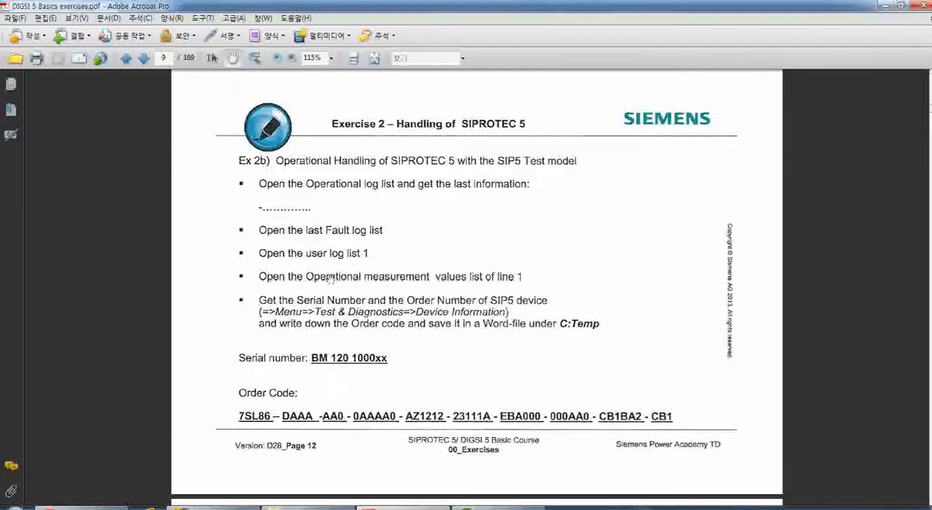
{"action": "scroll", "coordinate": [401, 300], "scroll_direction": "down", "scroll_amount": 2}
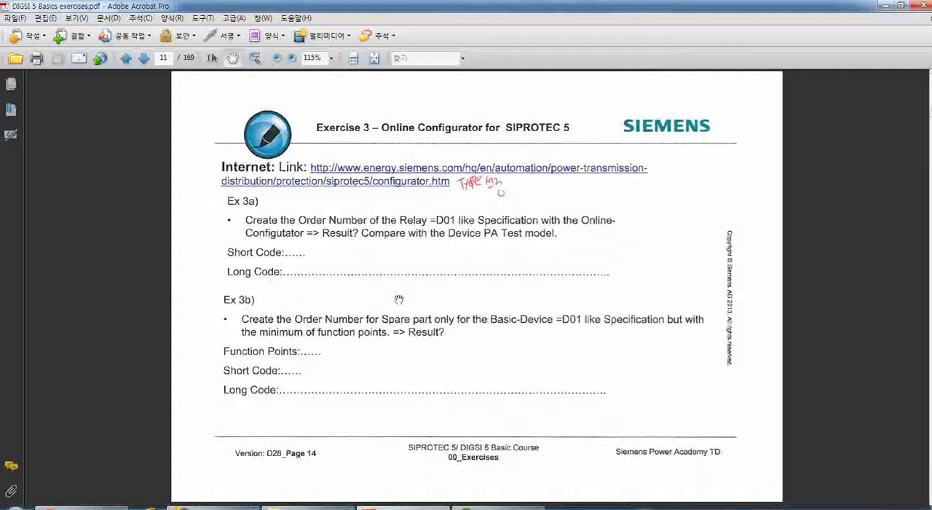
{"action": "left_click_drag", "start_coordinate": [314, 302], "coordinate": [305, 264]}
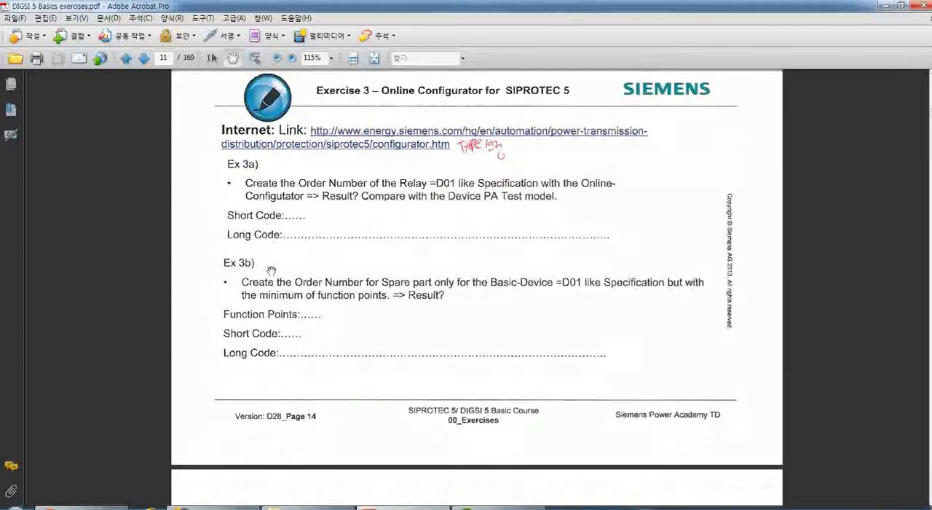
{"action": "left_click", "coordinate": [151, 507]}
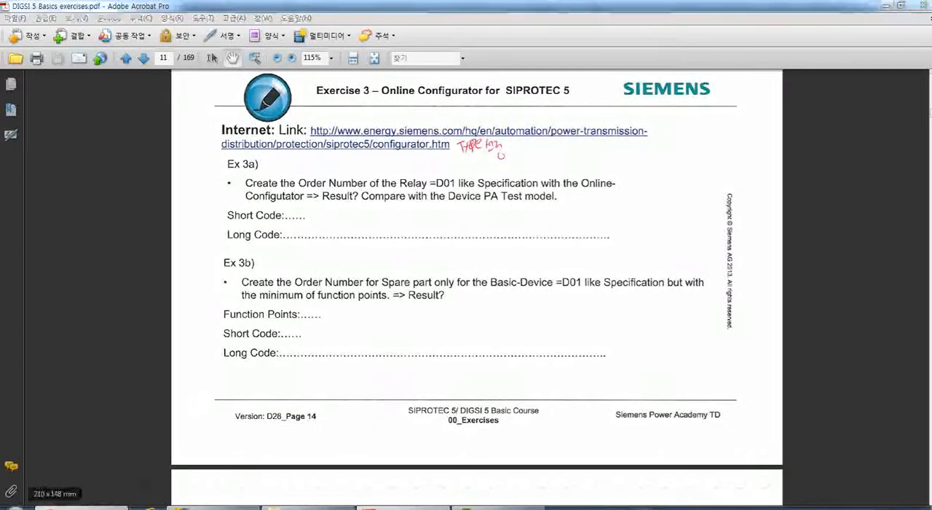
{"action": "left_click", "coordinate": [75, 228]}
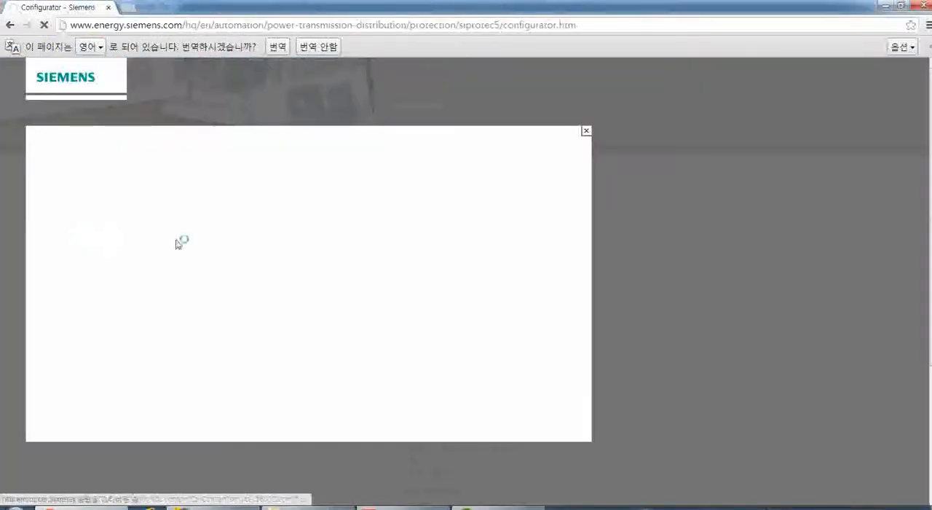
Read Exercises 3b to 3e about ordering spare parts, modules and software in the Acrobat exercises PDF, and return to the configurator in Chrome.
{"action": "left_click", "coordinate": [394, 506]}
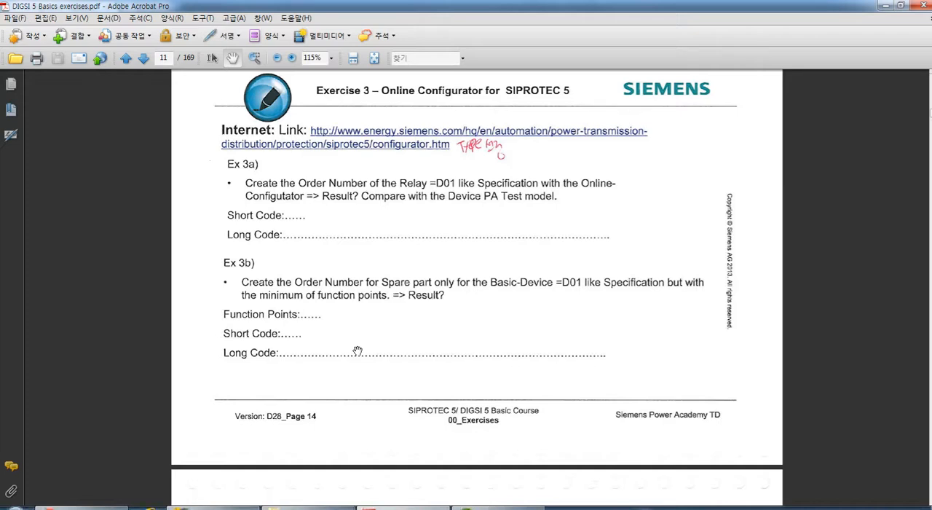
{"action": "left_click_drag", "start_coordinate": [357, 351], "coordinate": [353, 325]}
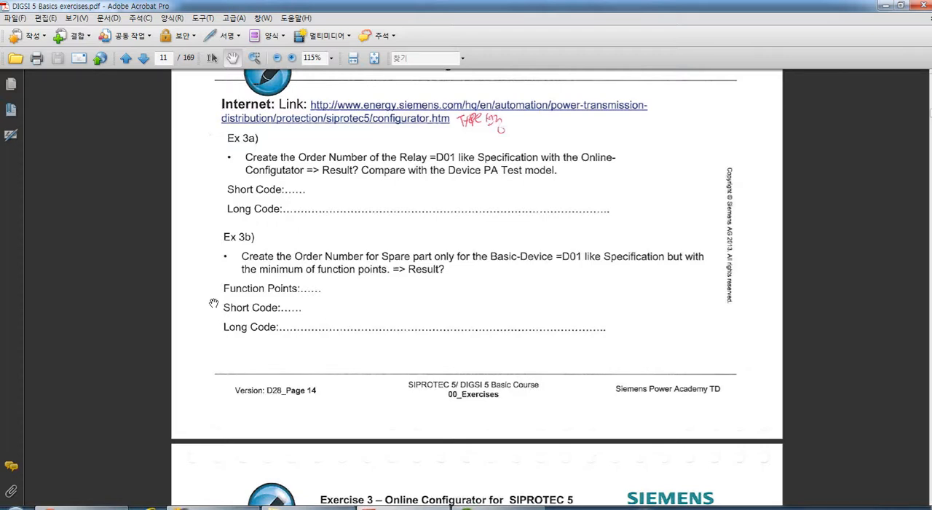
{"action": "scroll", "coordinate": [235, 320], "scroll_direction": "down", "scroll_amount": 1}
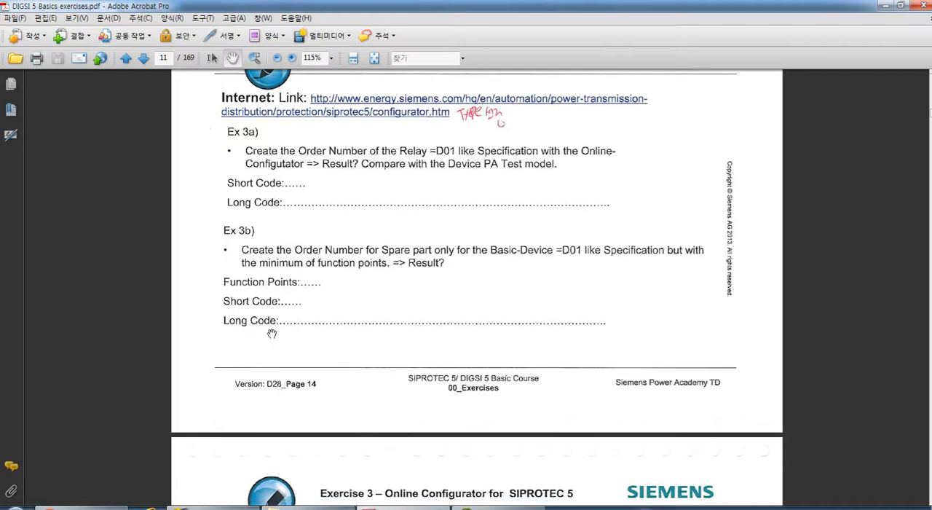
{"action": "scroll", "coordinate": [271, 336], "scroll_direction": "up", "scroll_amount": 1}
{"action": "left_click_drag", "start_coordinate": [446, 313], "coordinate": [450, 271]}
{"action": "left_click_drag", "start_coordinate": [366, 278], "coordinate": [364, 239]}
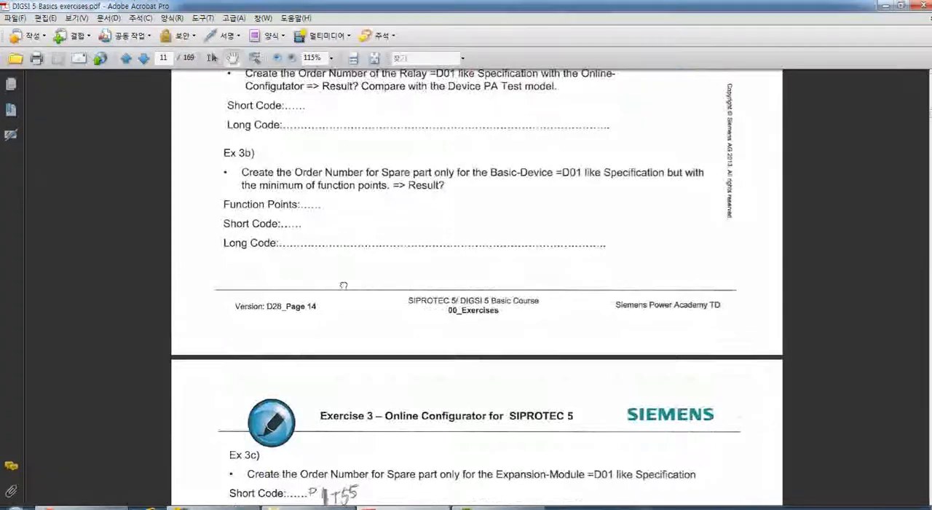
{"action": "left_click_drag", "start_coordinate": [344, 281], "coordinate": [345, 204]}
{"action": "left_click_drag", "start_coordinate": [379, 340], "coordinate": [364, 210]}
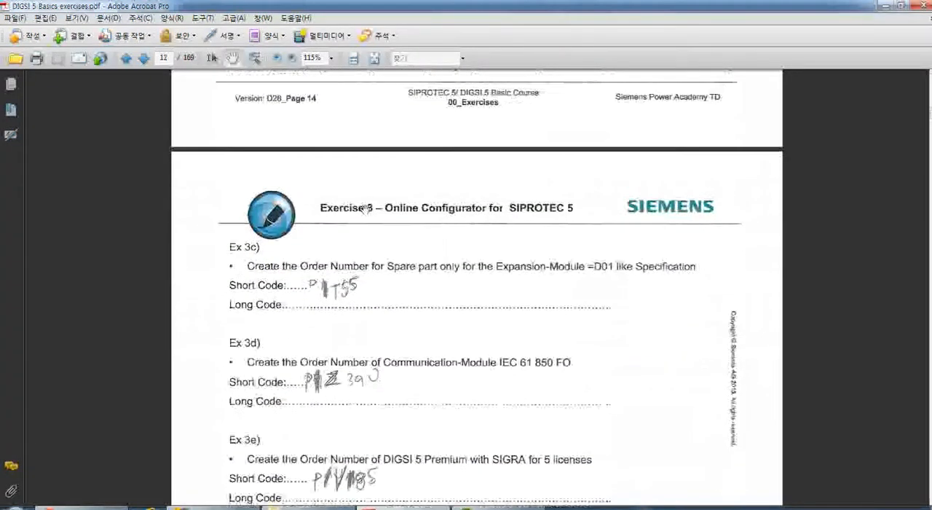
{"action": "left_click_drag", "start_coordinate": [363, 309], "coordinate": [354, 240]}
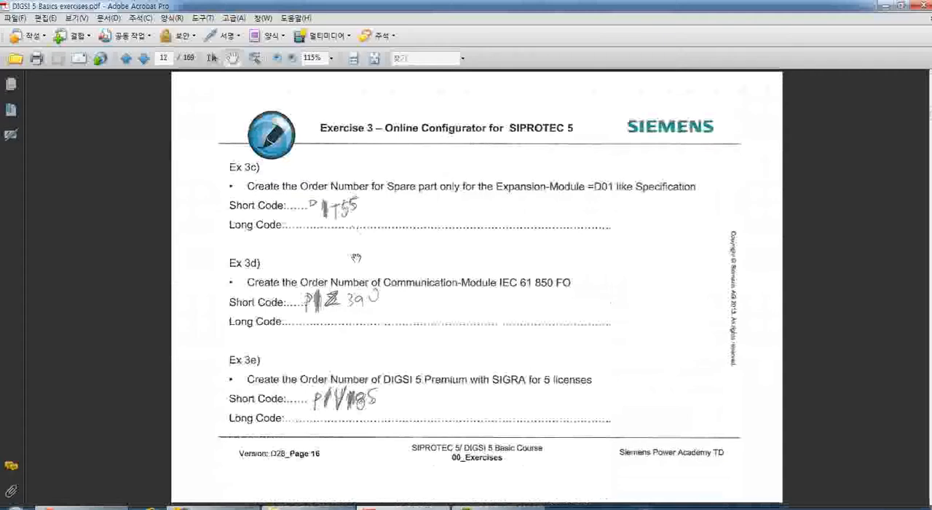
{"action": "left_click", "coordinate": [55, 506]}
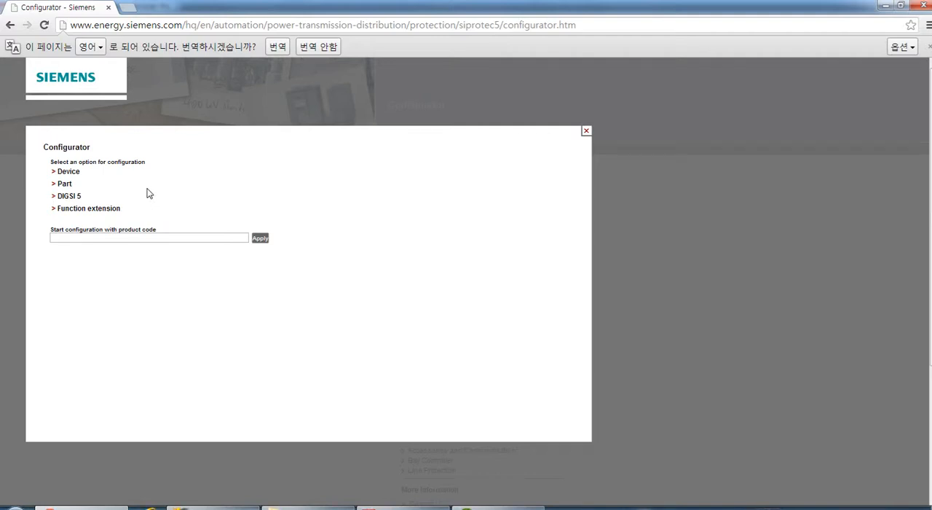
{"action": "left_click", "coordinate": [402, 508]}
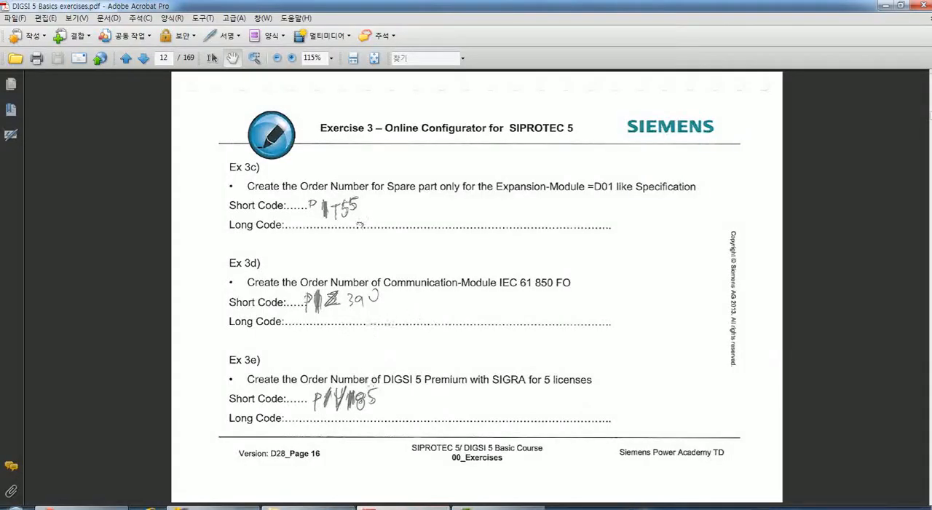
{"action": "scroll", "coordinate": [359, 225], "scroll_direction": "down", "scroll_amount": 1}
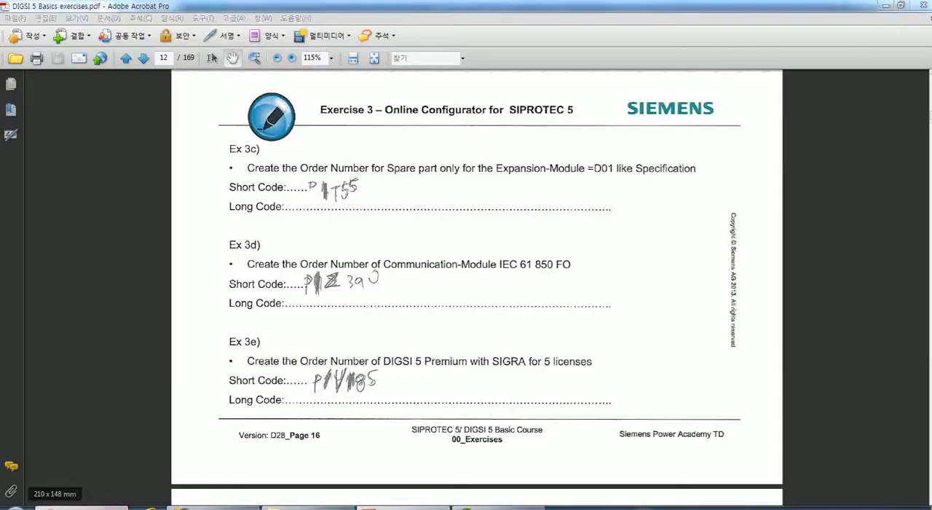
{"action": "left_click", "coordinate": [81, 508]}
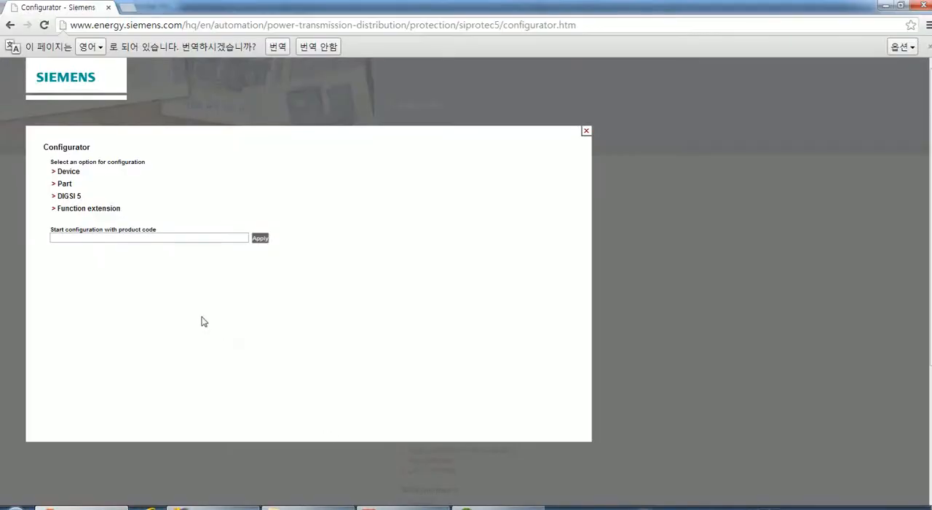
Start a Part configuration with Expansion module as the base functionality.
{"action": "left_click", "coordinate": [63, 183]}
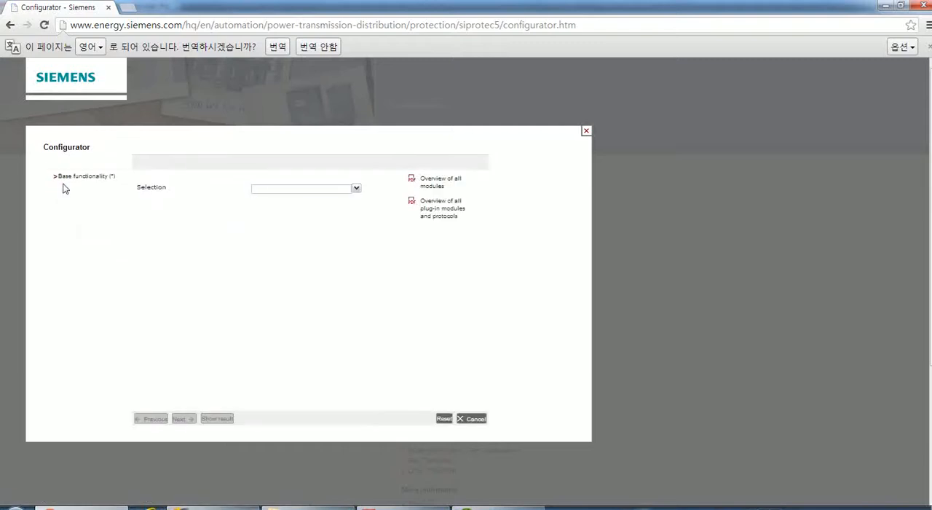
{"action": "left_click", "coordinate": [358, 189]}
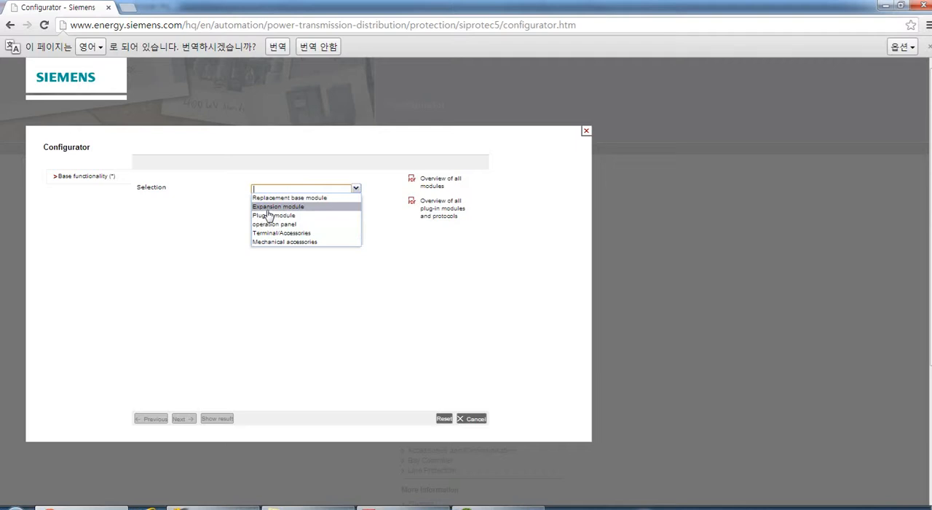
{"action": "left_click", "coordinate": [268, 209]}
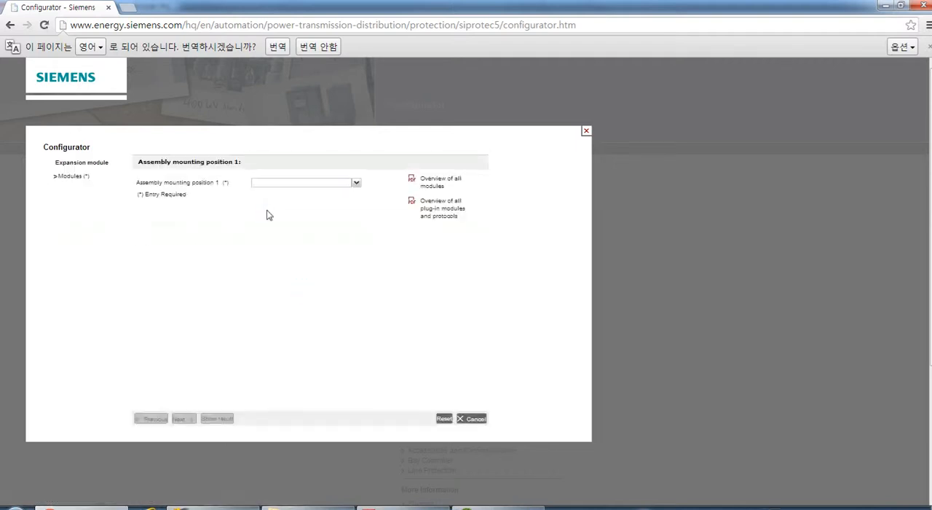
Assign IO202 8BI, 6BO_fast, 4CT, 4VT to assembly mounting position 1, keep Current 4x protection for Terminal A, and continue to the housing settings.
{"action": "left_click", "coordinate": [356, 183]}
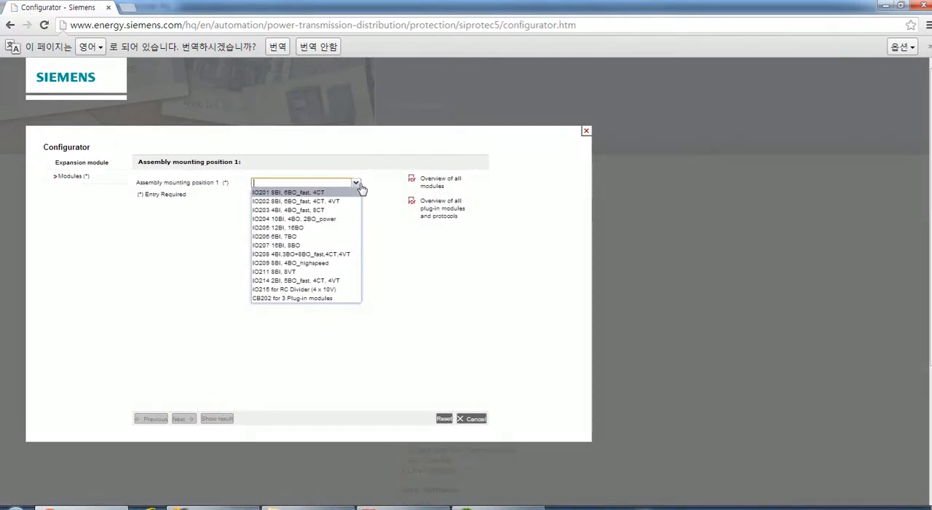
{"action": "left_click", "coordinate": [265, 203]}
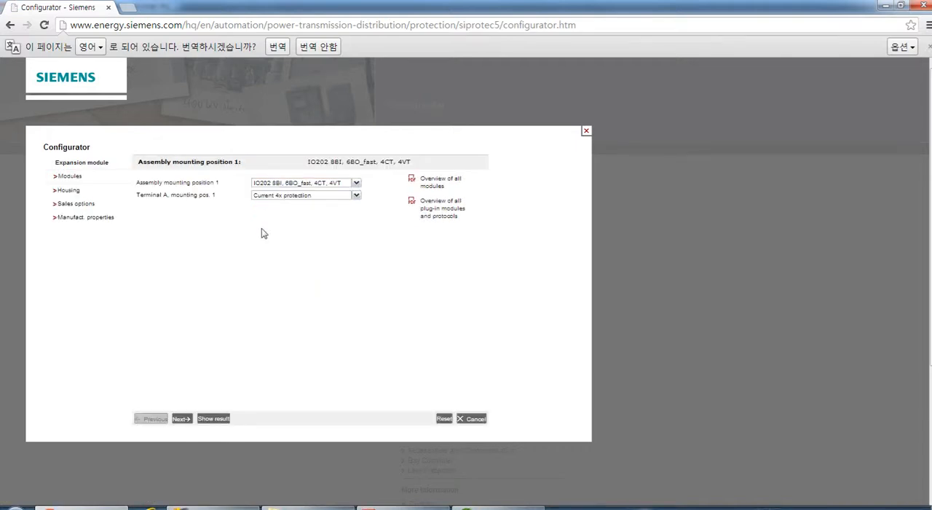
{"action": "left_click", "coordinate": [356, 197]}
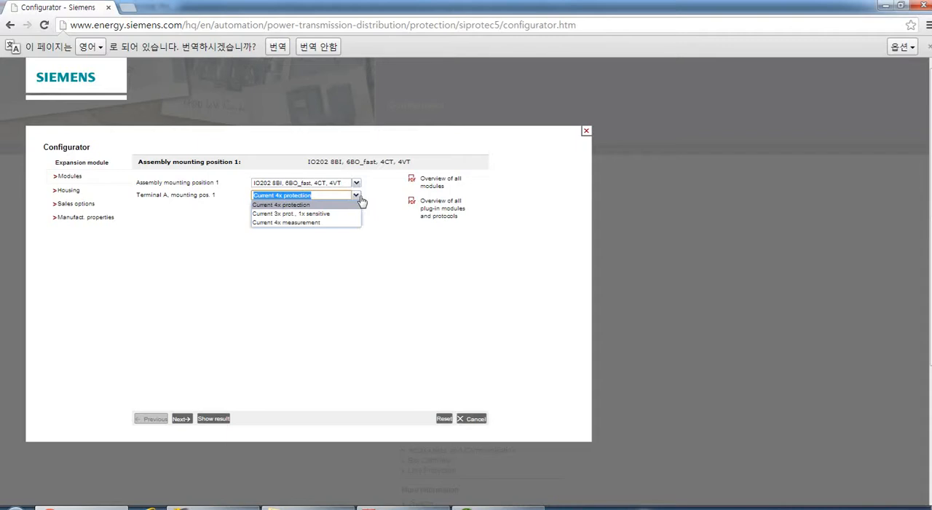
{"action": "left_click", "coordinate": [360, 201]}
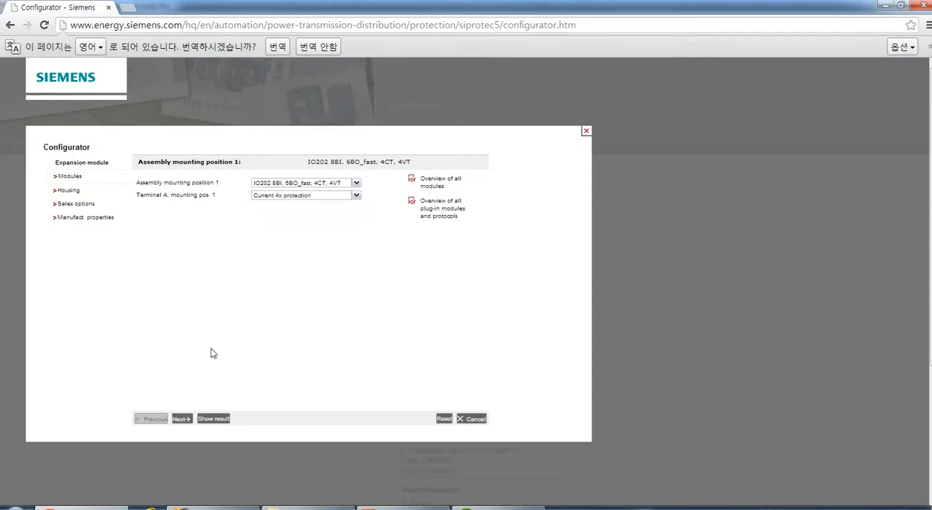
{"action": "left_click", "coordinate": [183, 420]}
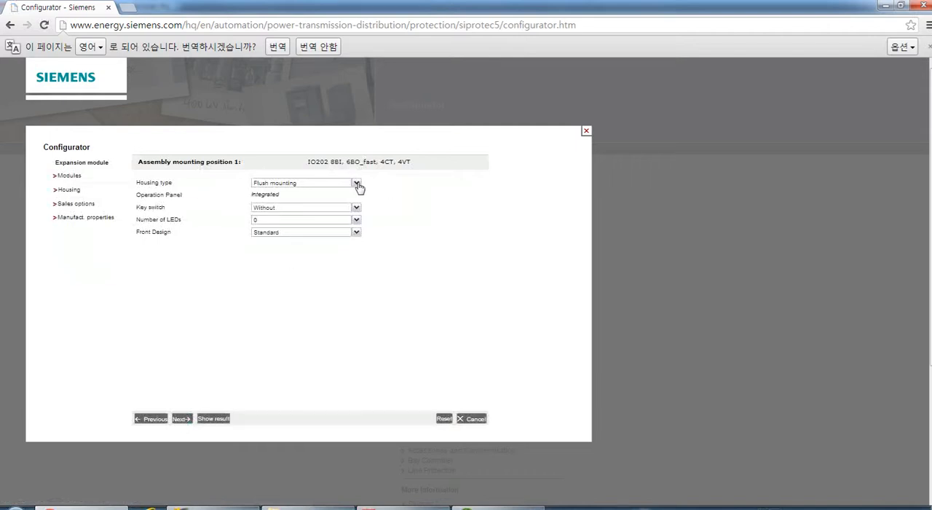
Configure the expansion module's housing with a key switch and 16 LEDs.
{"action": "left_click", "coordinate": [356, 208]}
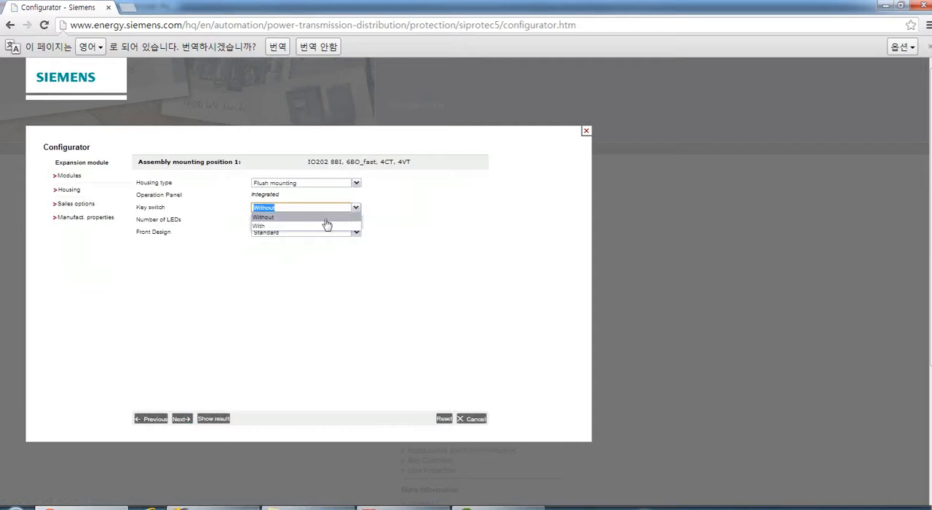
{"action": "left_click", "coordinate": [271, 227]}
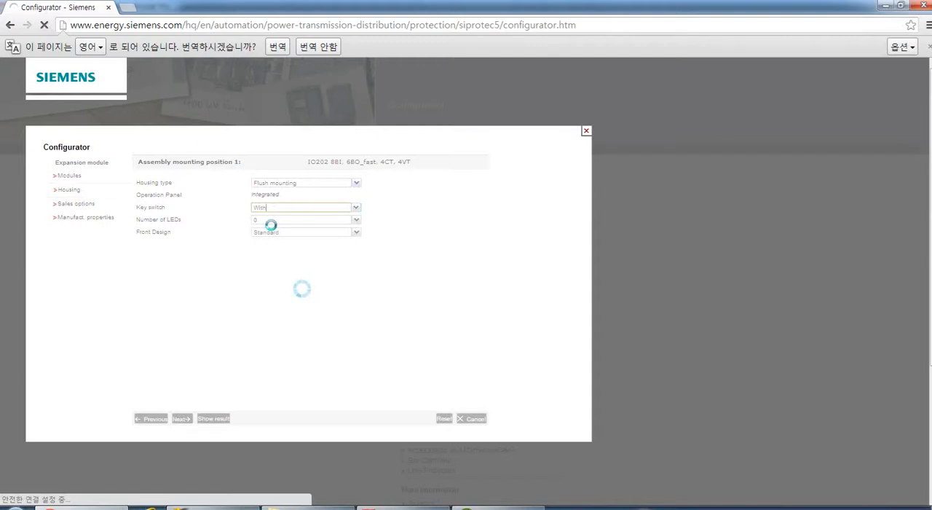
{"action": "left_click", "coordinate": [356, 220]}
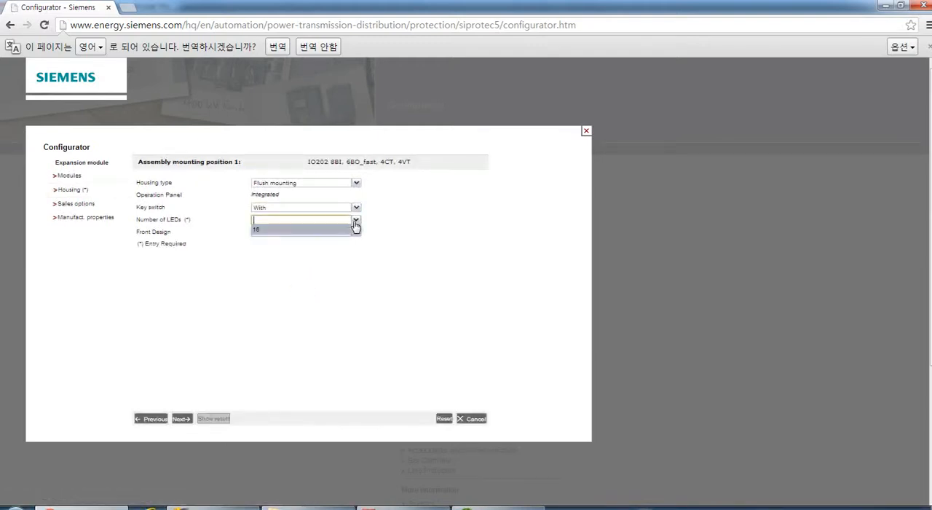
{"action": "left_click", "coordinate": [308, 231]}
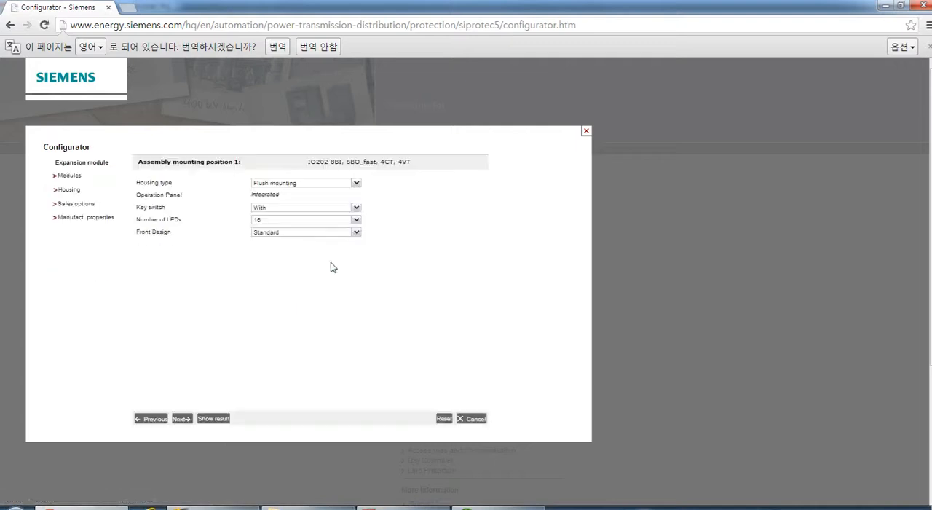
Keep the 5 years warranty and the default manufacturing properties, and request the expansion module's configuration result.
{"action": "left_click", "coordinate": [182, 420]}
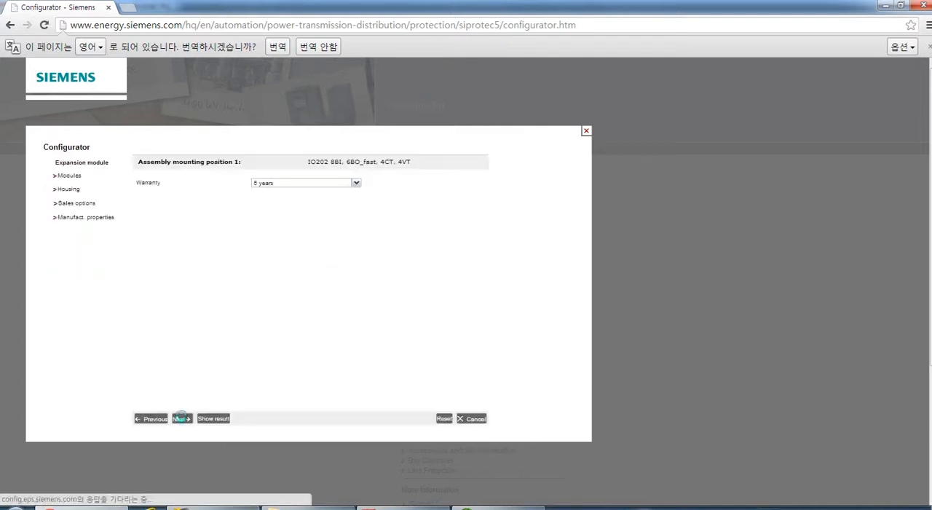
{"action": "left_click", "coordinate": [183, 421]}
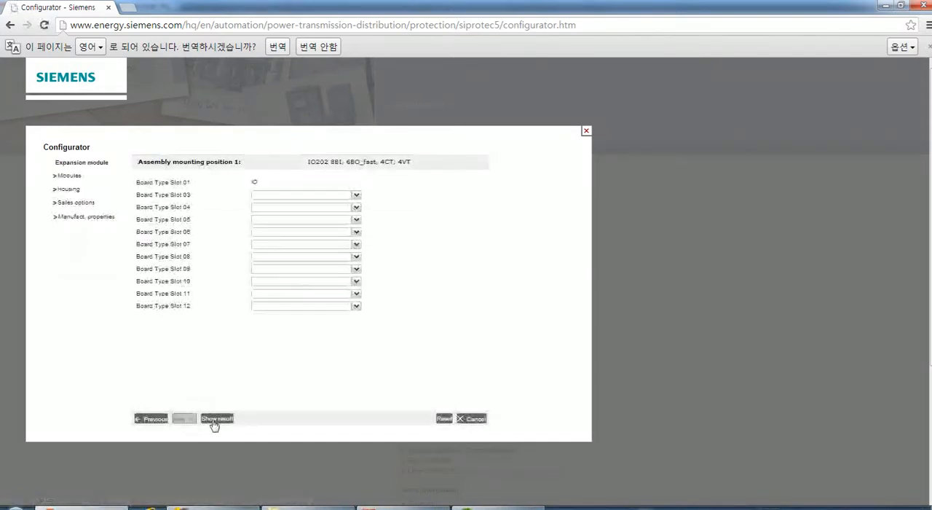
{"action": "left_click", "coordinate": [214, 419]}
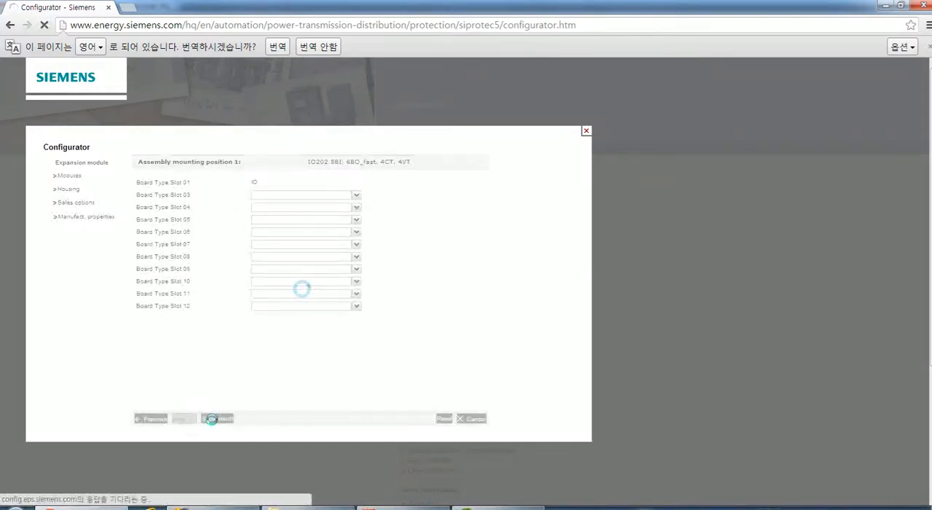
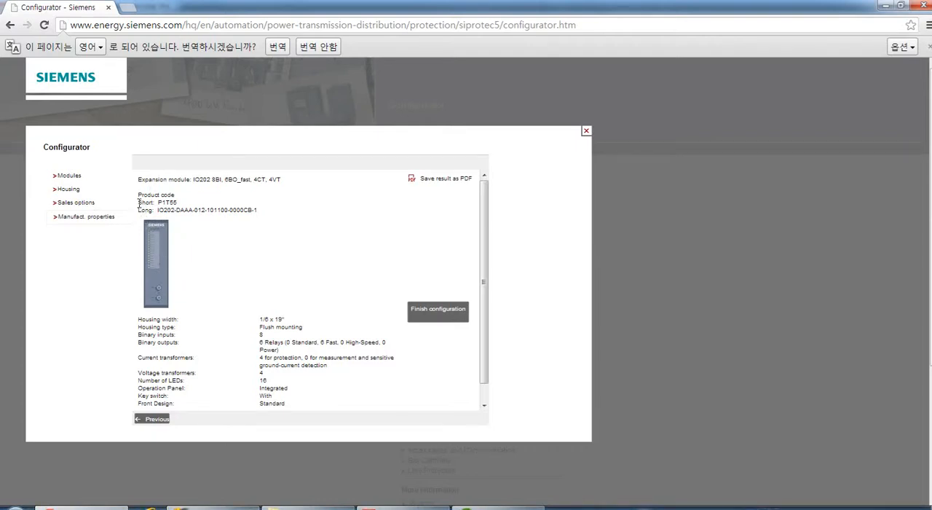
Compare the expansion module's short and long product codes with the Ex 3c answer in DIGSI 5 Basics exercises.pdf in Acrobat.
{"action": "left_click_drag", "start_coordinate": [148, 206], "coordinate": [178, 202]}
{"action": "left_click", "coordinate": [186, 207]}
{"action": "left_click_drag", "start_coordinate": [136, 214], "coordinate": [266, 210]}
{"action": "left_click", "coordinate": [202, 228]}
{"action": "left_click", "coordinate": [277, 216]}
{"action": "left_click", "coordinate": [369, 505]}
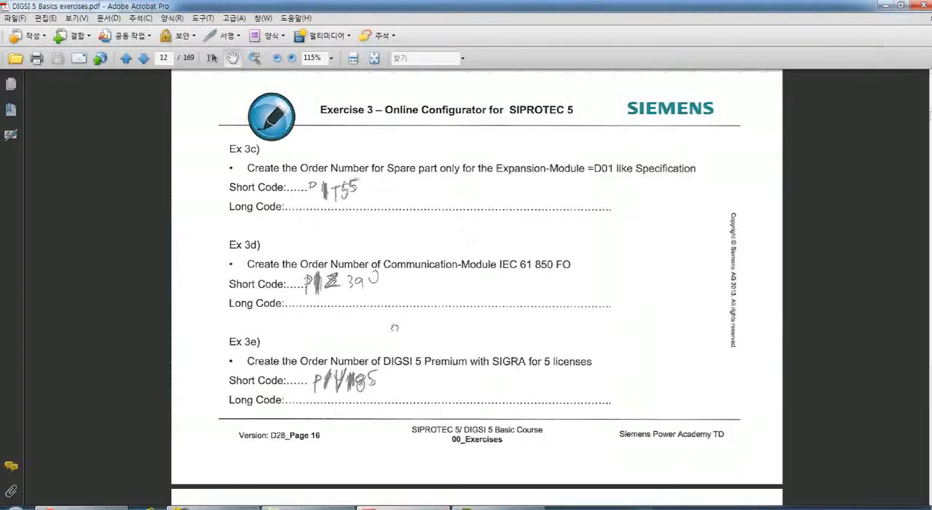
{"action": "left_click_drag", "start_coordinate": [395, 327], "coordinate": [393, 354]}
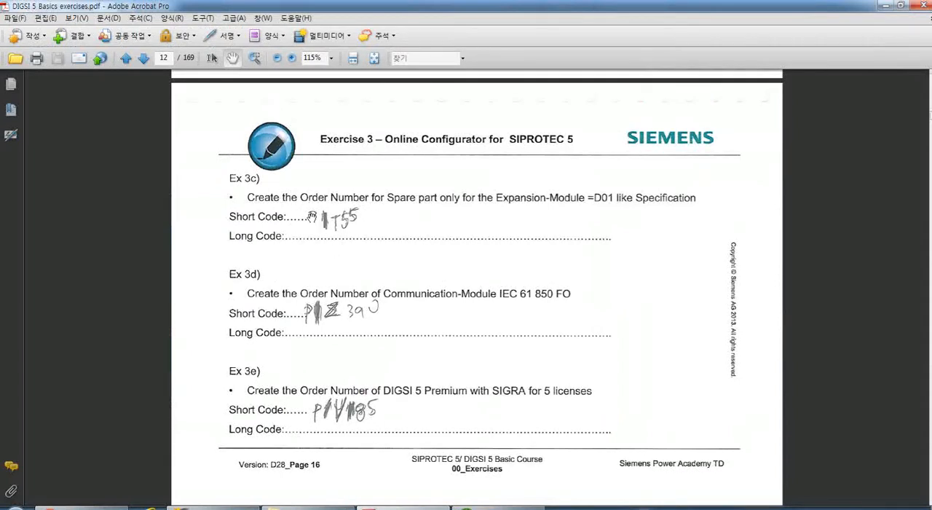
{"action": "left_click_drag", "start_coordinate": [357, 336], "coordinate": [357, 314]}
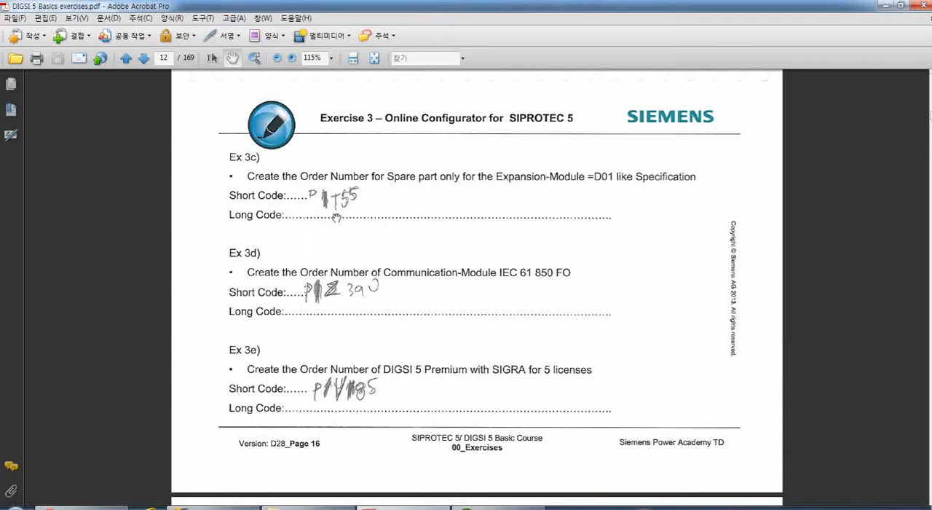
{"action": "left_click", "coordinate": [96, 508]}
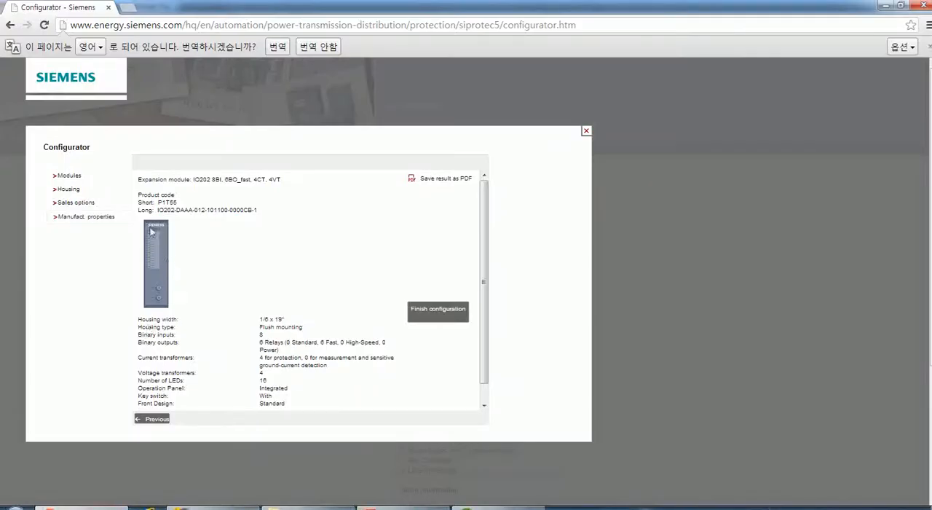
{"action": "left_click_drag", "start_coordinate": [154, 201], "coordinate": [186, 205]}
{"action": "left_click", "coordinate": [204, 211]}
Switch to the exercise PDF in Acrobat and read the Ex 3d task about the communication module.
{"action": "left_click", "coordinate": [393, 507]}
{"action": "left_click_drag", "start_coordinate": [310, 320], "coordinate": [310, 294]}
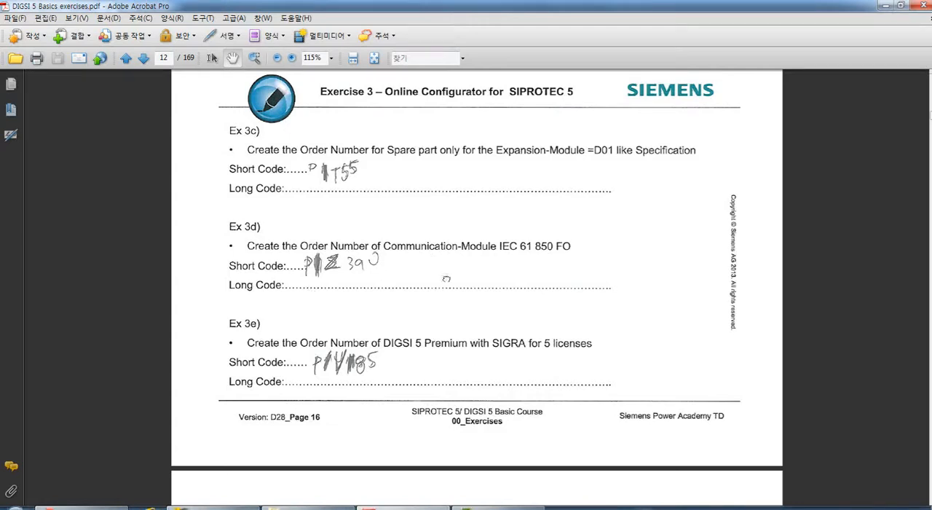
{"action": "left_click_drag", "start_coordinate": [442, 272], "coordinate": [445, 257]}
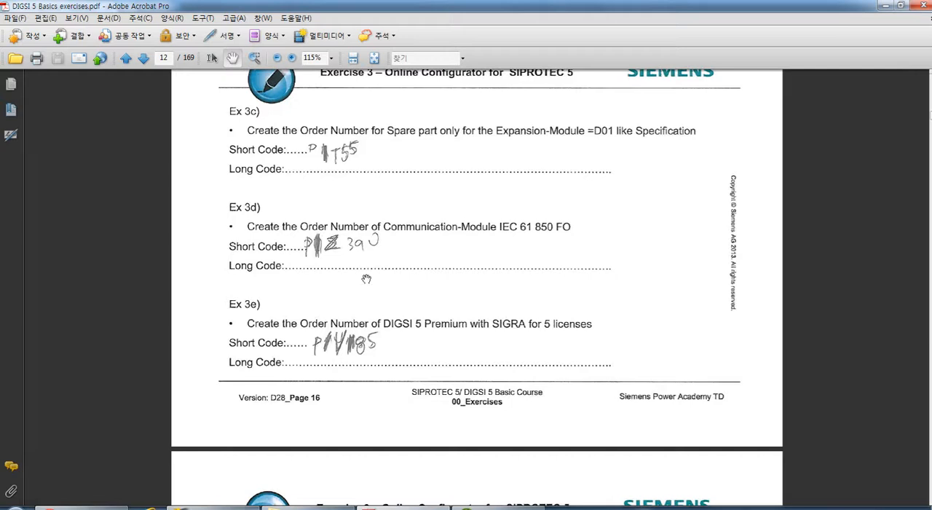
Return to the configurator in Chrome, leave the expansion module's result and reset its configuration.
{"action": "left_click", "coordinate": [83, 508]}
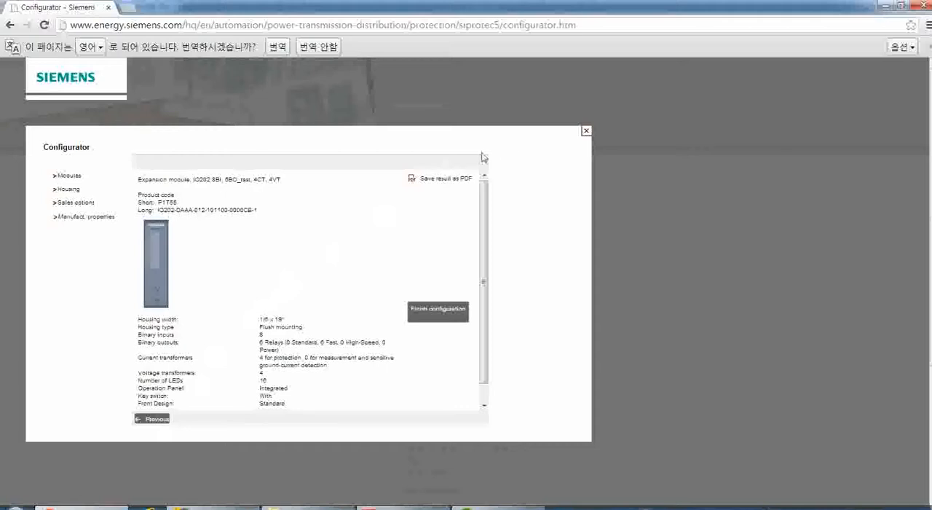
{"action": "left_click", "coordinate": [586, 130]}
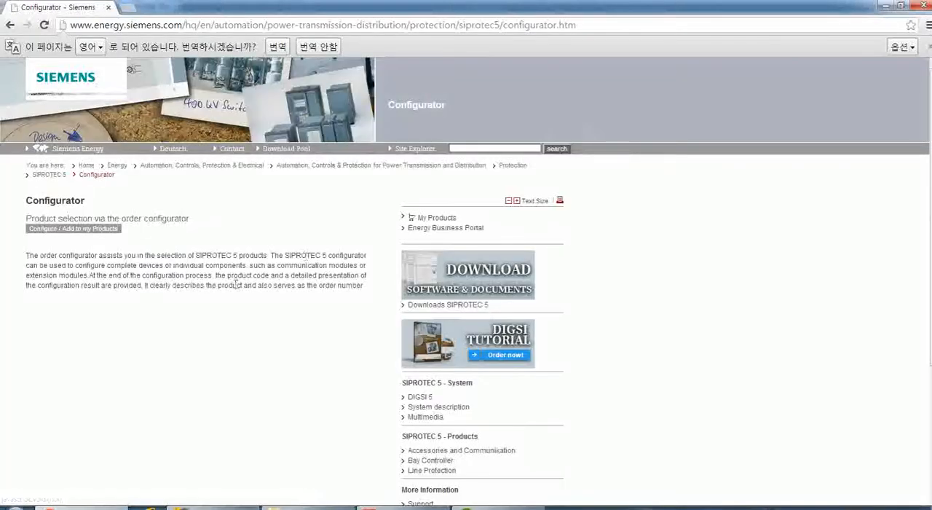
{"action": "left_click", "coordinate": [109, 230]}
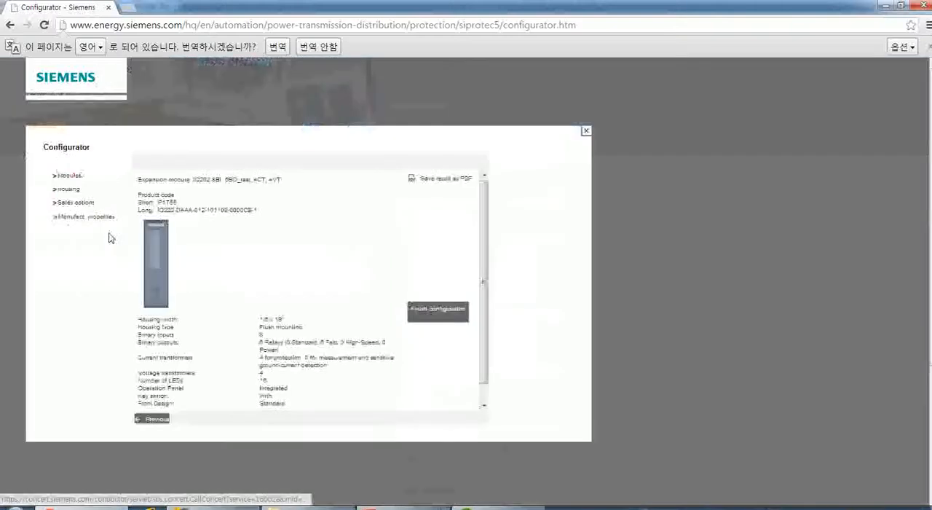
{"action": "left_click", "coordinate": [151, 419]}
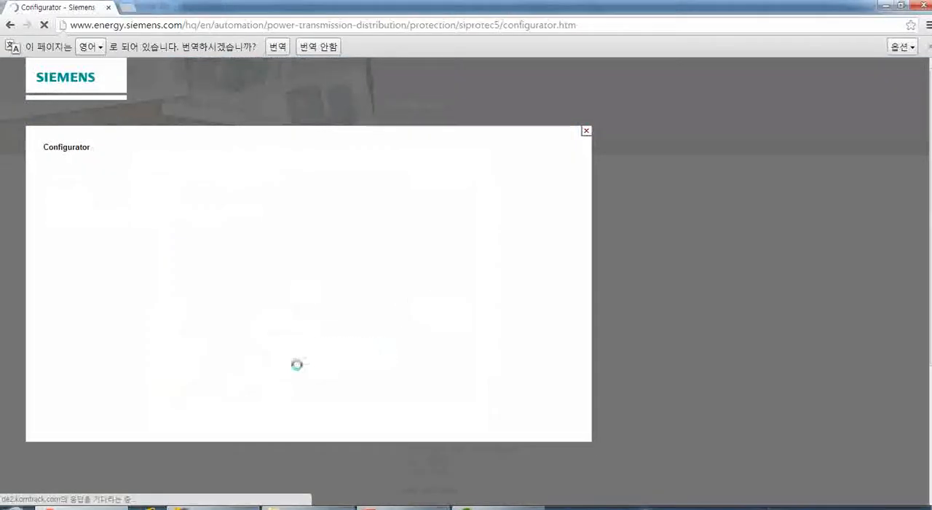
{"action": "left_click", "coordinate": [444, 416]}
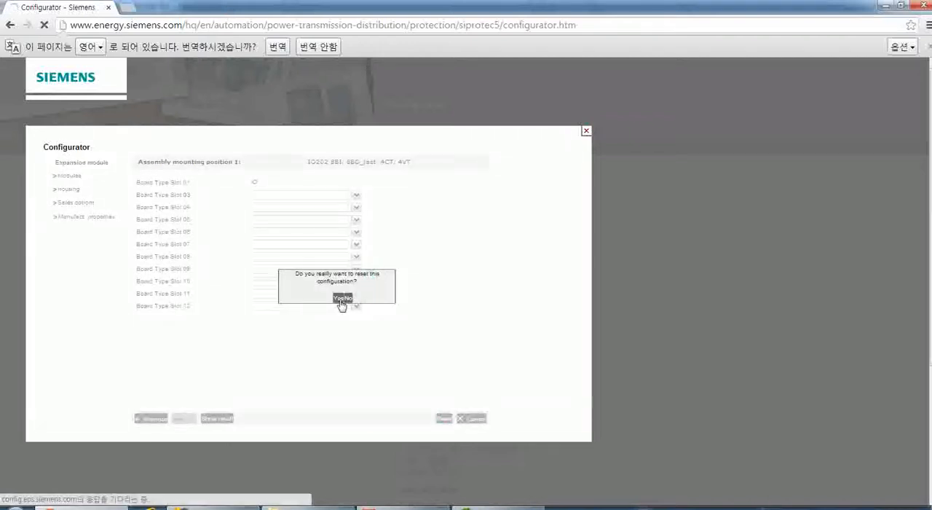
{"action": "left_click", "coordinate": [342, 300]}
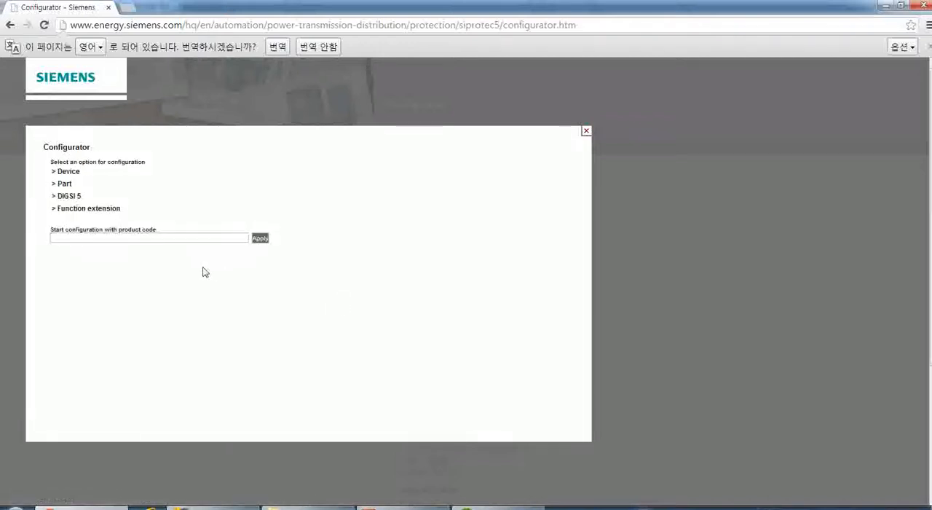
Start a Part configuration with Plug-in module as the base functionality.
{"action": "left_click", "coordinate": [64, 184]}
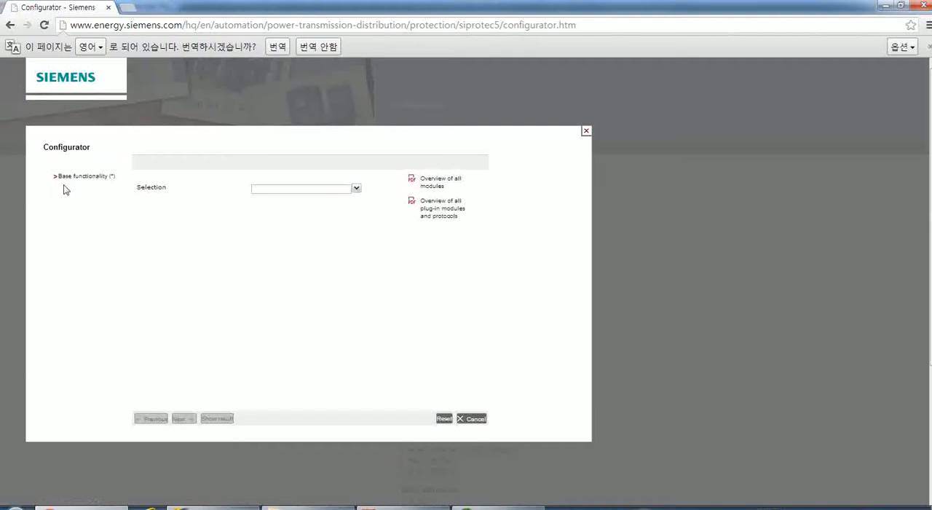
{"action": "left_click", "coordinate": [356, 190]}
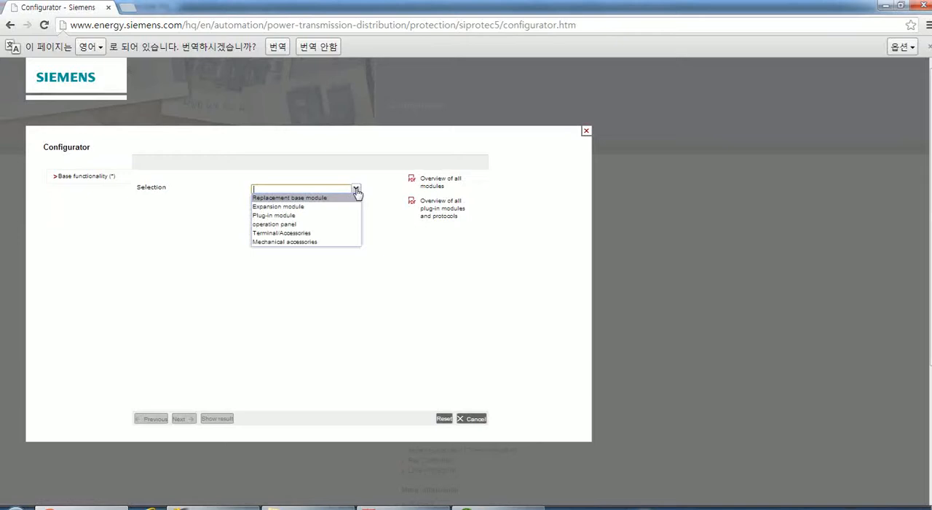
{"action": "left_click", "coordinate": [273, 216]}
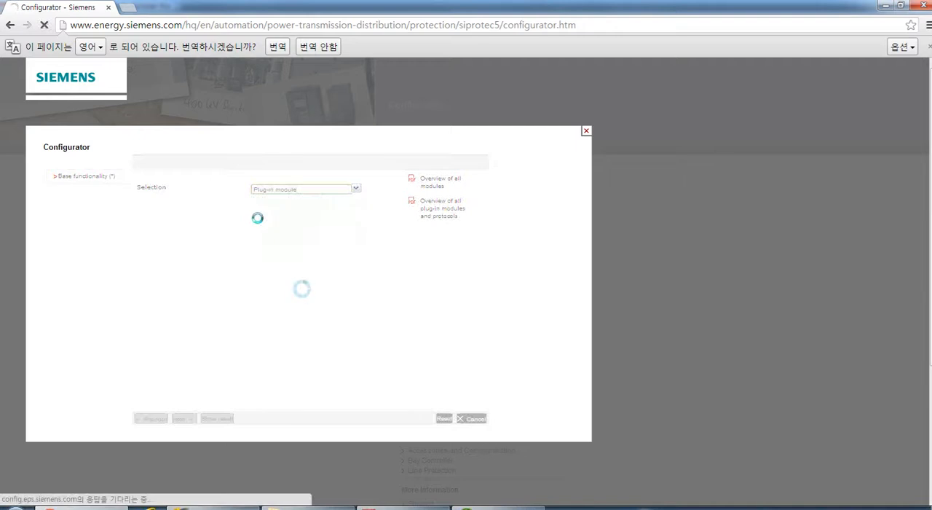
Check the Ex 3d requirement in the exercise PDF and choose ETH-BB-2FO: 2 x optic Ethernet as the plug-in module.
{"action": "left_click", "coordinate": [356, 182]}
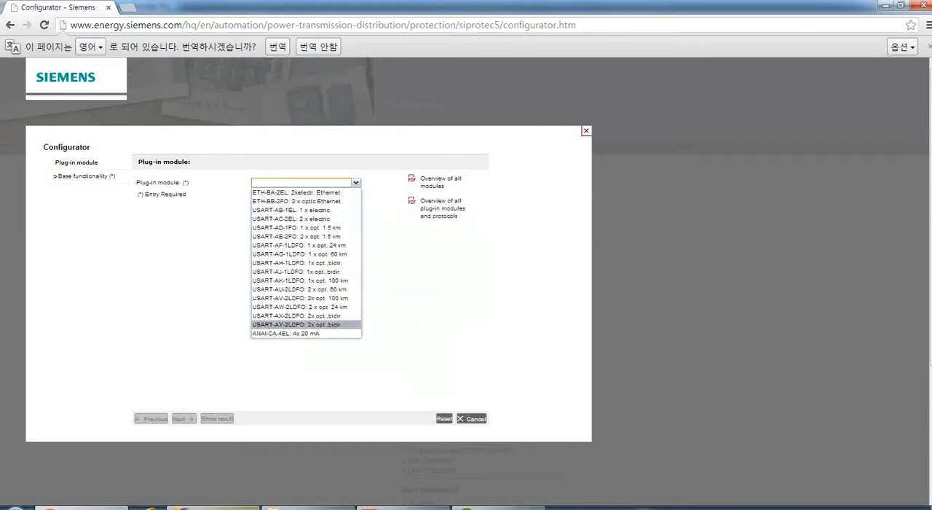
{"action": "left_click", "coordinate": [402, 508]}
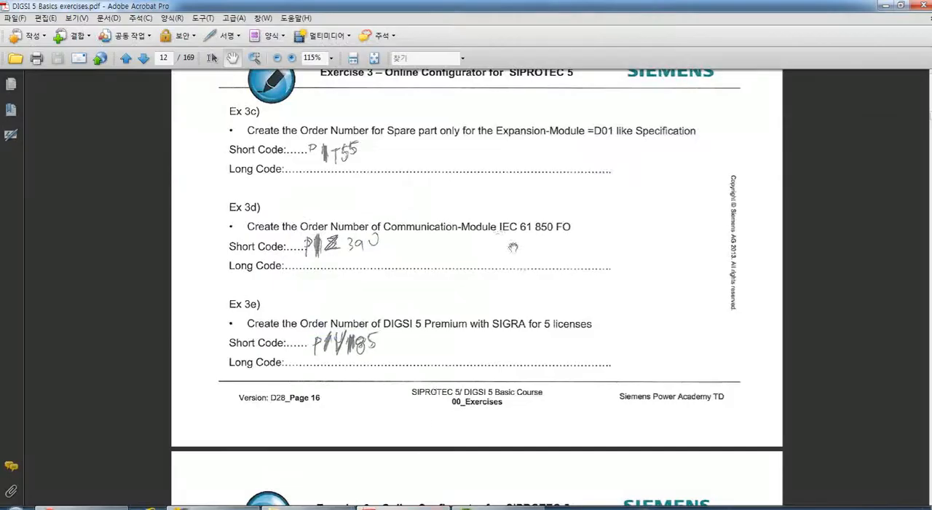
{"action": "left_click", "coordinate": [65, 505]}
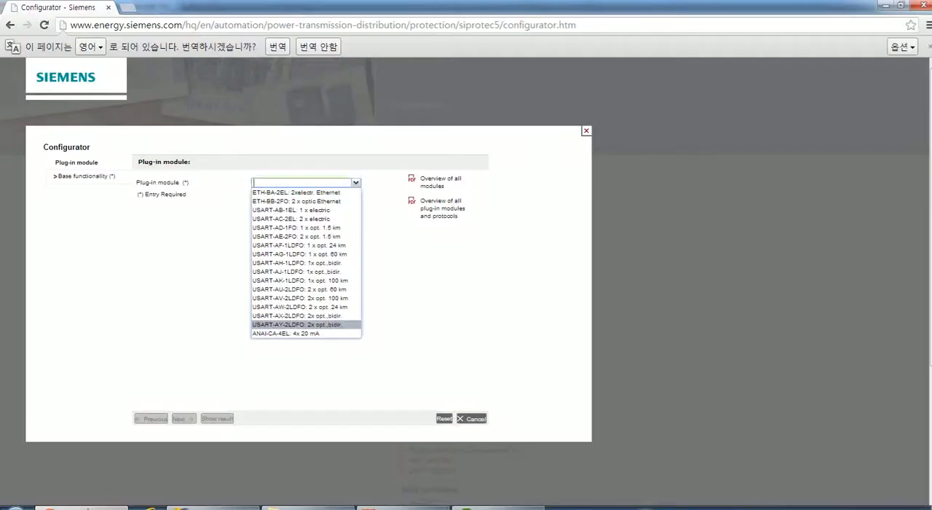
{"action": "left_click", "coordinate": [290, 201]}
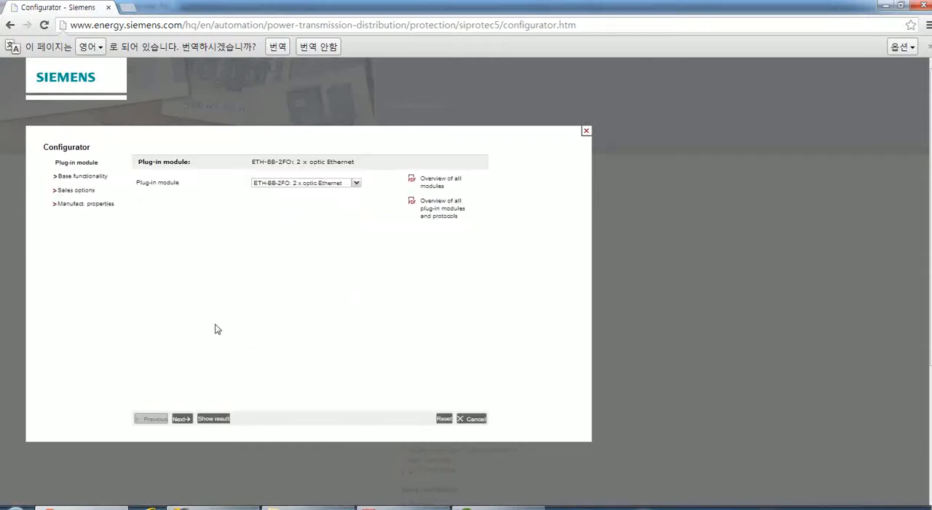
Keep the 5 years warranty and the empty board type slots, and request the plug-in module's configuration result.
{"action": "left_click", "coordinate": [181, 421]}
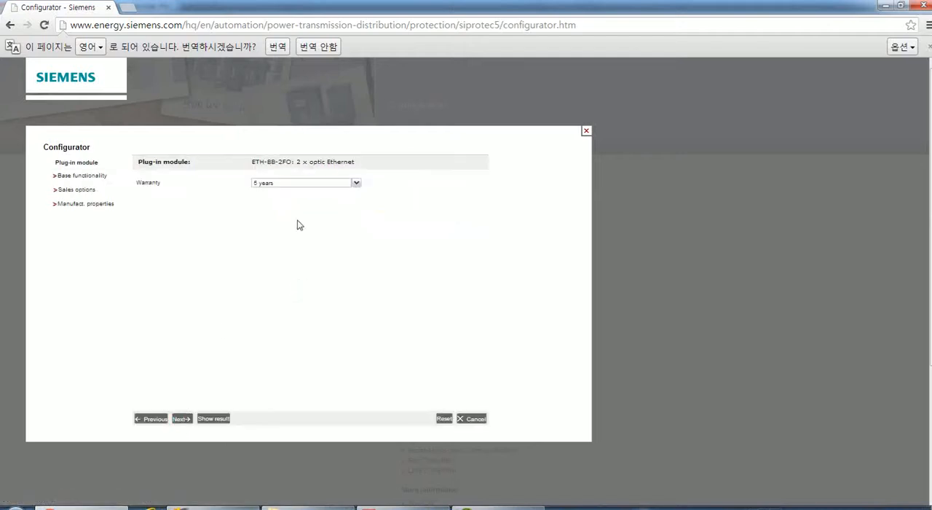
{"action": "left_click", "coordinate": [182, 420]}
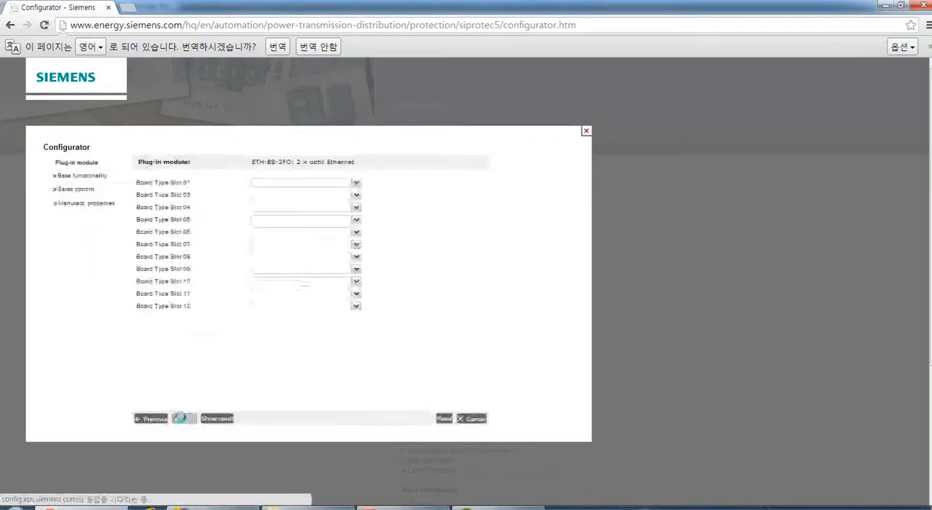
{"action": "left_click", "coordinate": [216, 418]}
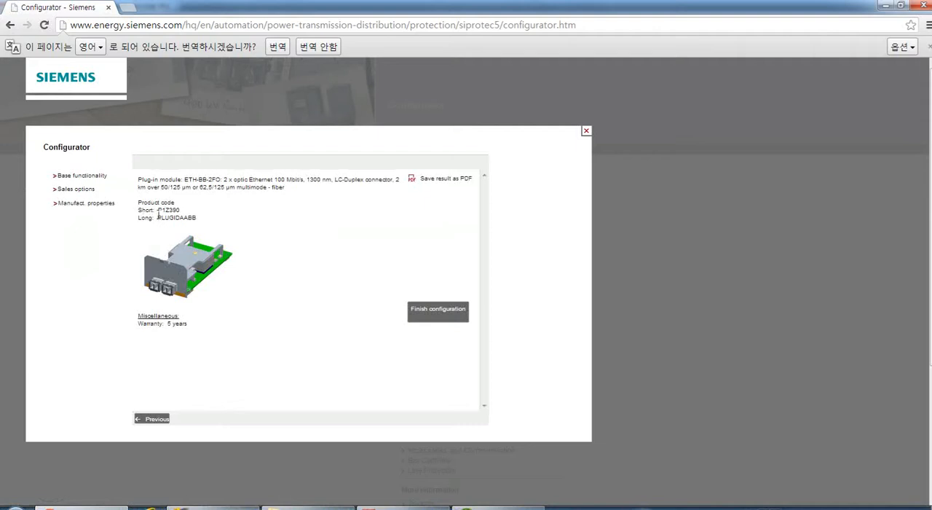
Compare the plug-in module's short and long product codes with the Ex 3d answer in the exercise PDF.
{"action": "left_click_drag", "start_coordinate": [157, 210], "coordinate": [211, 221]}
{"action": "left_click", "coordinate": [240, 231]}
{"action": "left_click", "coordinate": [213, 225]}
{"action": "left_click_drag", "start_coordinate": [155, 218], "coordinate": [248, 232]}
{"action": "left_click", "coordinate": [247, 231]}
{"action": "left_click", "coordinate": [394, 508]}
{"action": "left_click_drag", "start_coordinate": [325, 305], "coordinate": [324, 272]}
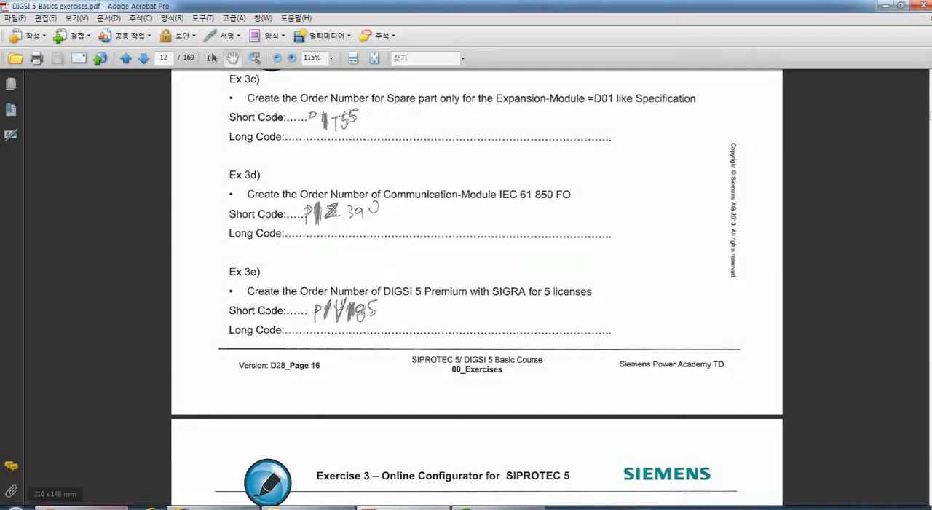
{"action": "left_click", "coordinate": [94, 507]}
{"action": "left_click_drag", "start_coordinate": [155, 210], "coordinate": [192, 210]}
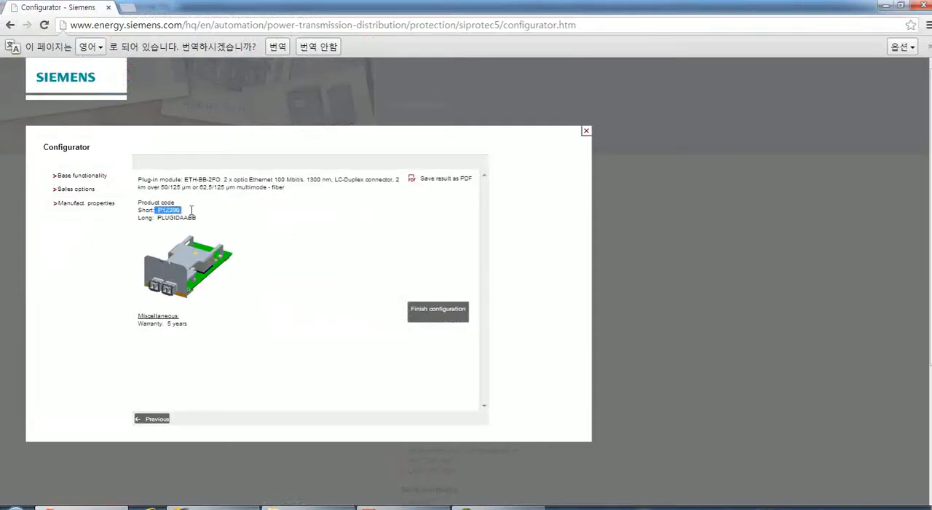
{"action": "left_click", "coordinate": [234, 251]}
Switch to the exercise PDF in Acrobat and examine the Ex 3e task and the exercises following it.
{"action": "left_click", "coordinate": [396, 507]}
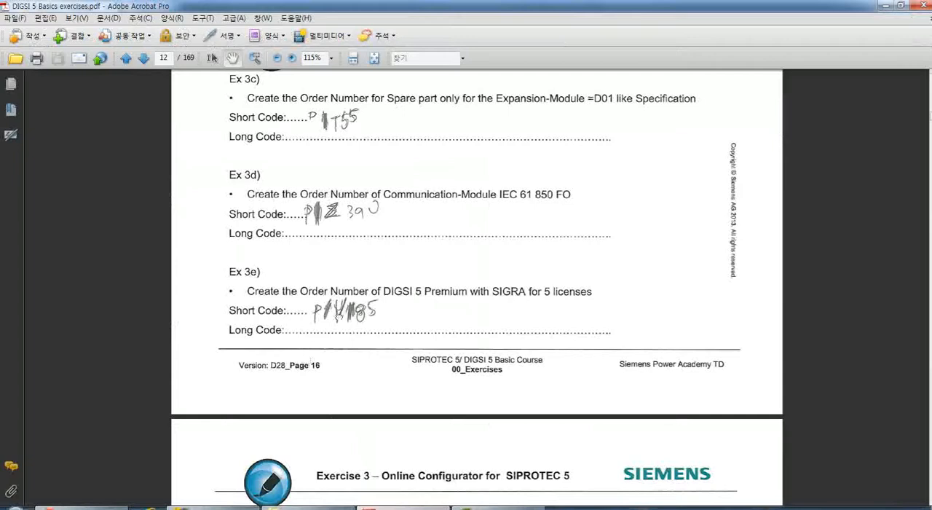
{"action": "scroll", "coordinate": [324, 218], "scroll_direction": "down", "scroll_amount": 3}
{"action": "scroll", "coordinate": [322, 271], "scroll_direction": "down", "scroll_amount": 2}
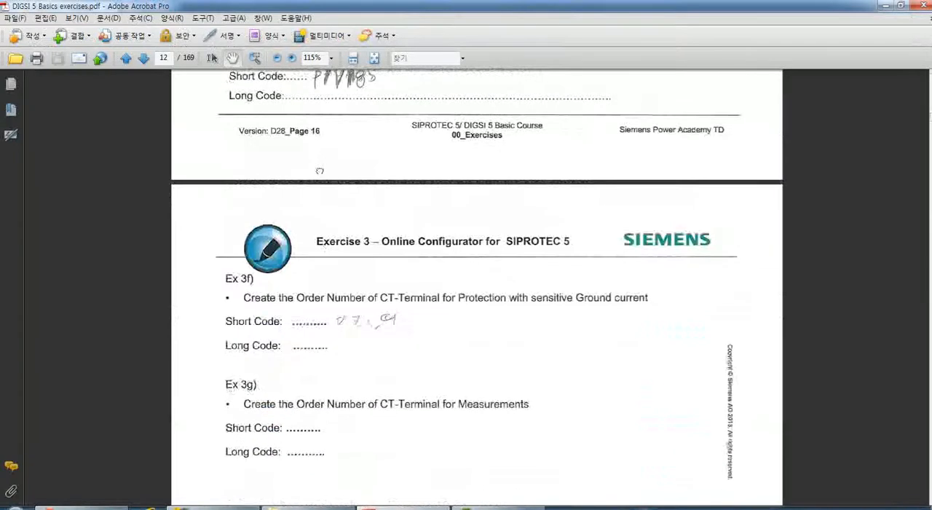
{"action": "scroll", "coordinate": [315, 213], "scroll_direction": "up", "scroll_amount": 4}
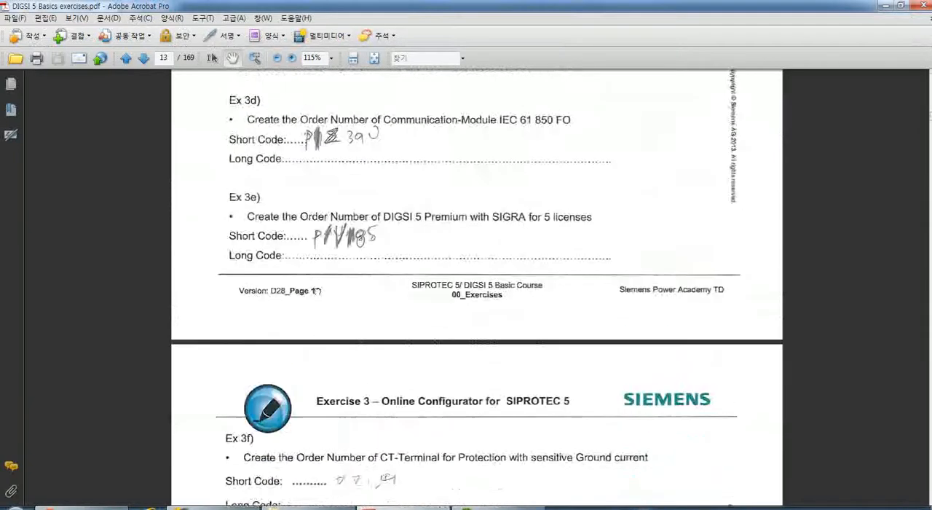
{"action": "scroll", "coordinate": [377, 244], "scroll_direction": "up", "scroll_amount": 2}
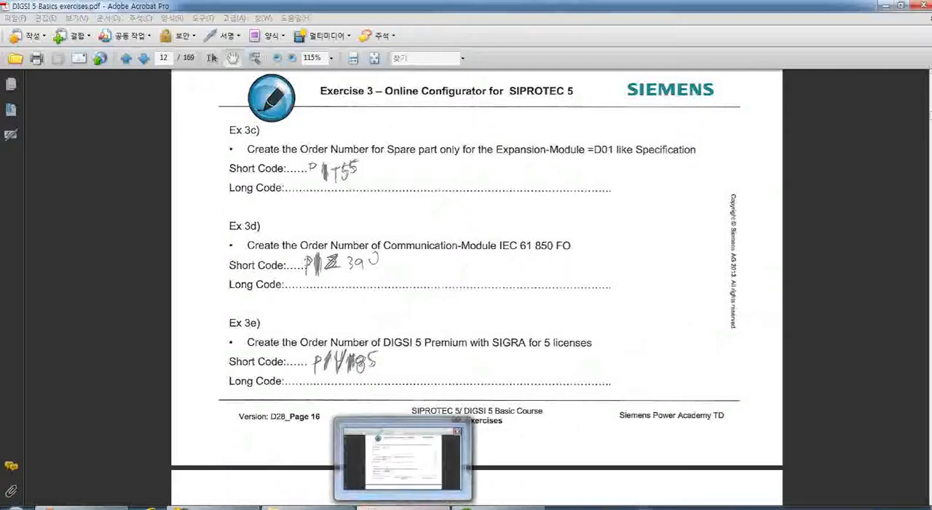
{"action": "left_click", "coordinate": [404, 506]}
{"action": "left_click", "coordinate": [404, 507]}
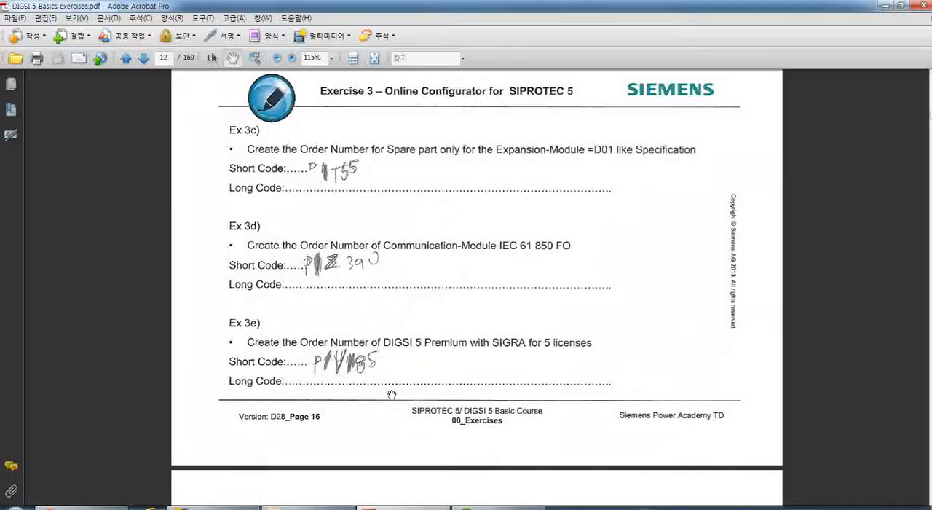
{"action": "scroll", "coordinate": [394, 364], "scroll_direction": "down", "scroll_amount": 1}
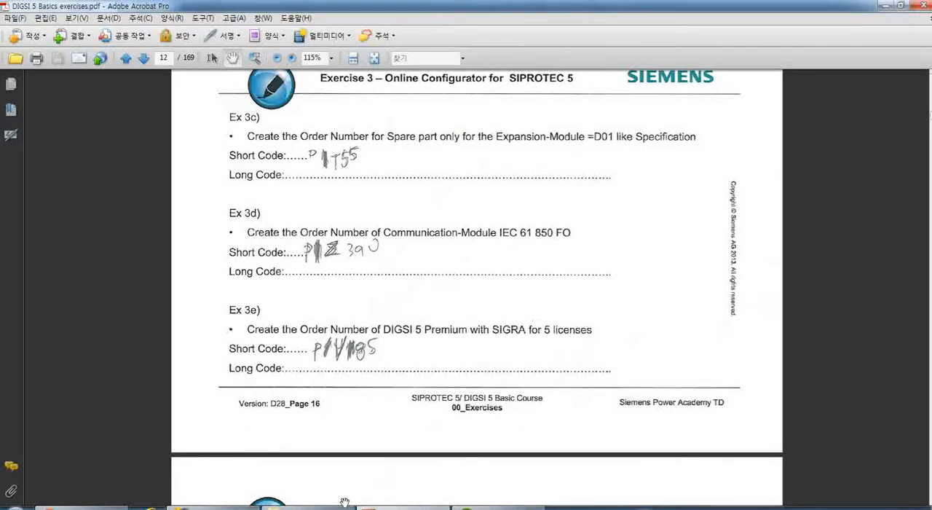
Return to the configurator in Chrome, reset the plug-in module's configuration and start a DIGSI 5 configuration.
{"action": "left_click", "coordinate": [64, 508]}
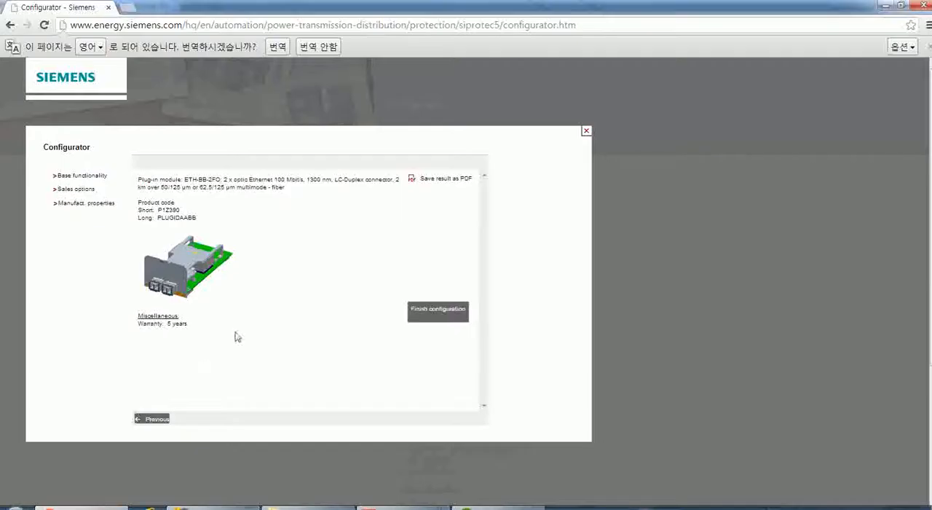
{"action": "left_click", "coordinate": [149, 420]}
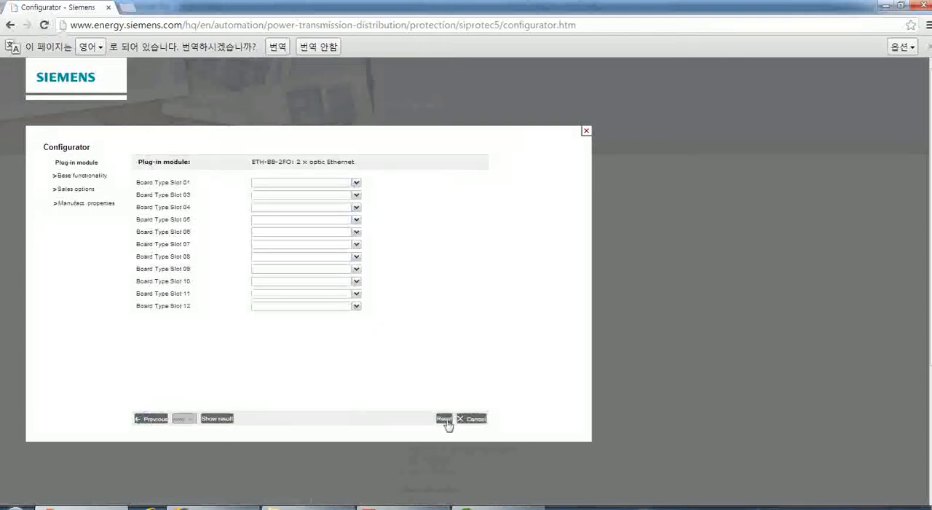
{"action": "left_click", "coordinate": [444, 419]}
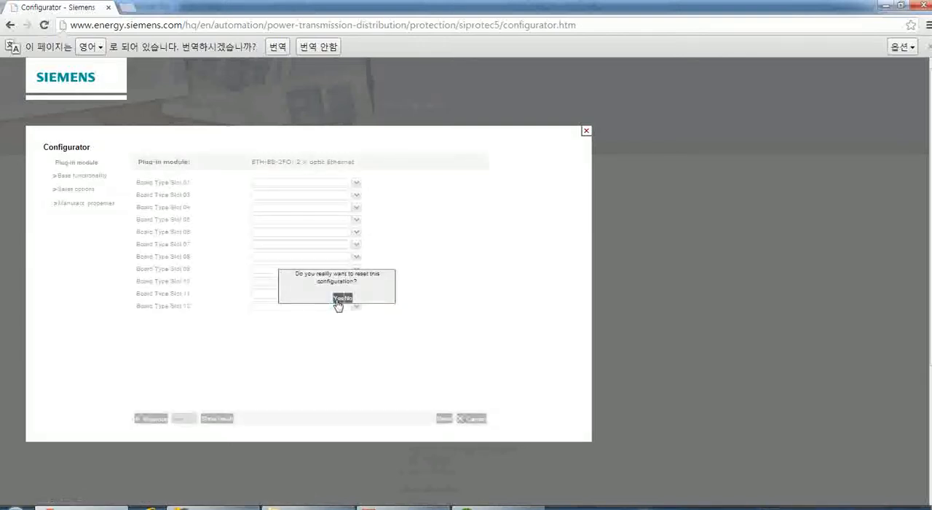
{"action": "left_click", "coordinate": [337, 300]}
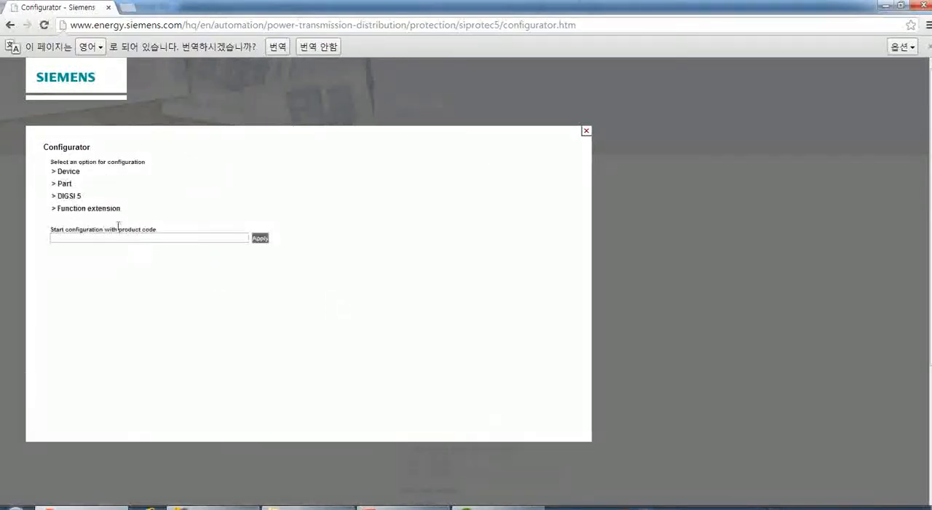
{"action": "left_click", "coordinate": [75, 198]}
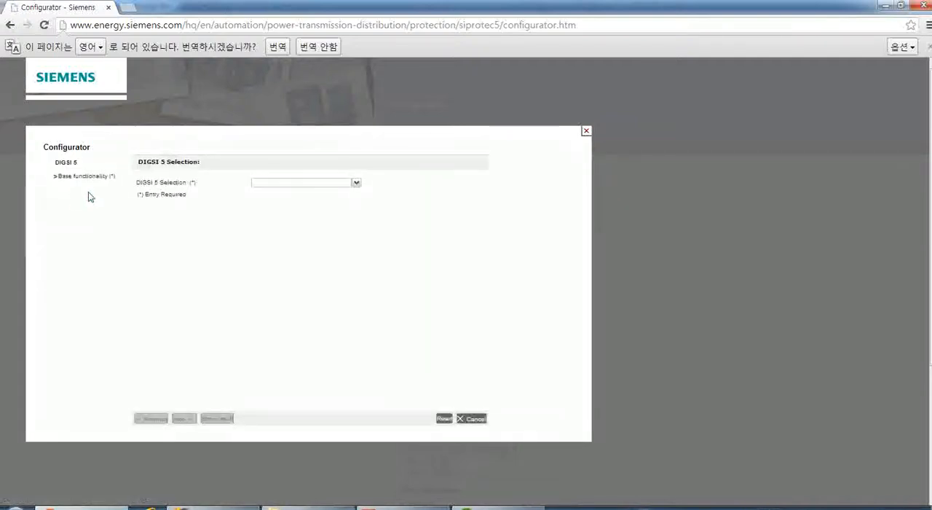
Select DIGSI 5 Premium for the DIGSI 5 configuration and keep its option package with SIGRA for fault analysis.
{"action": "left_click", "coordinate": [358, 183]}
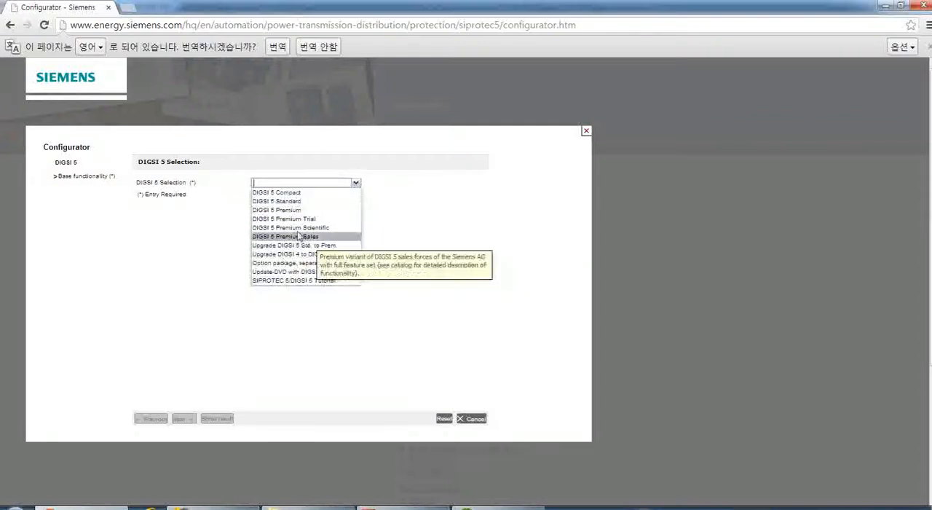
{"action": "left_click", "coordinate": [281, 209]}
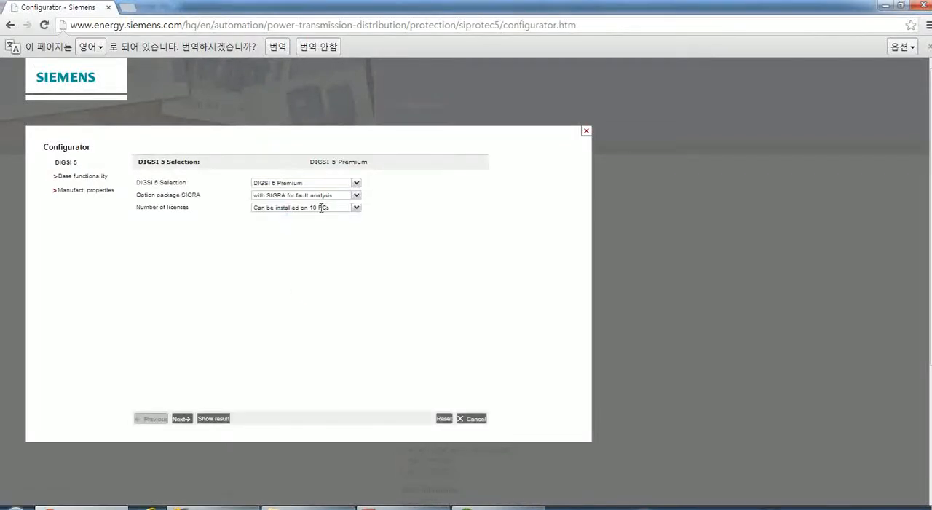
{"action": "left_click", "coordinate": [356, 195]}
{"action": "left_click", "coordinate": [306, 206]}
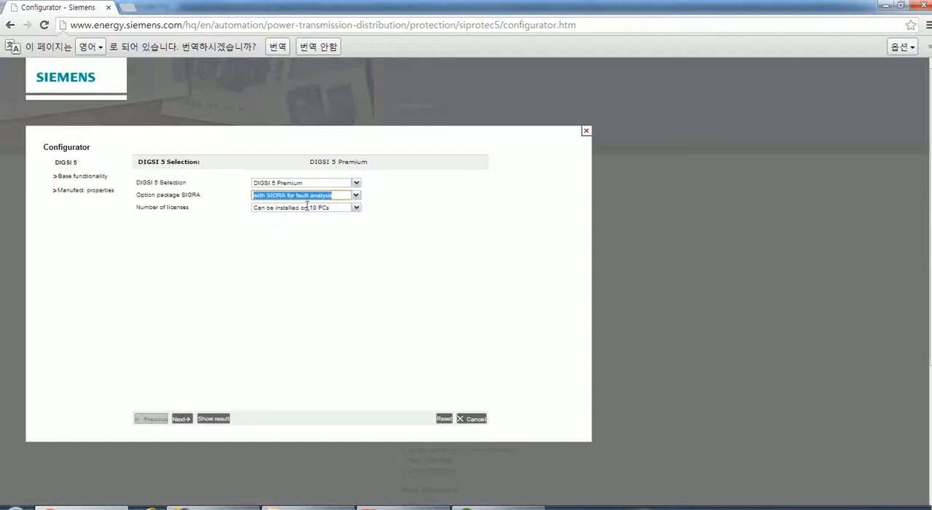
{"action": "left_click", "coordinate": [313, 267]}
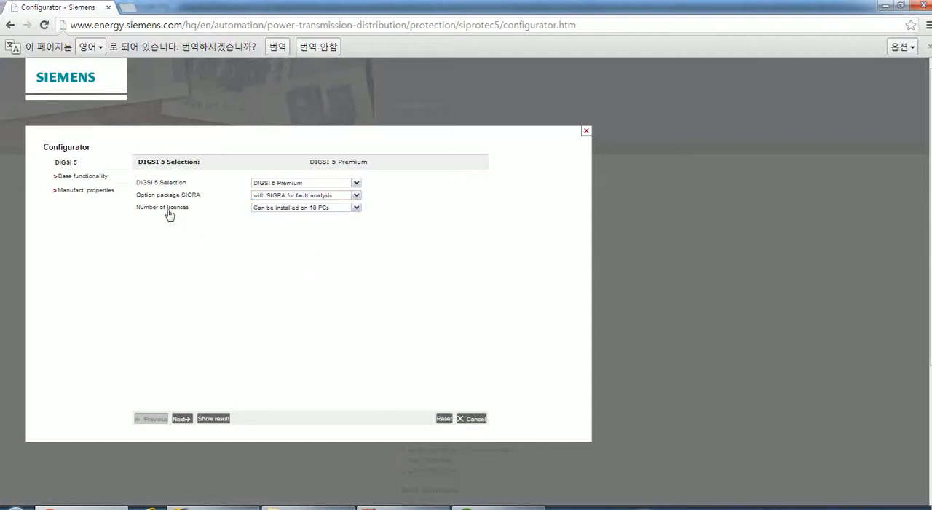
Set the number of licenses to installation on 5 PCs and request the DIGSI 5 Premium configuration result.
{"action": "left_click", "coordinate": [356, 207]}
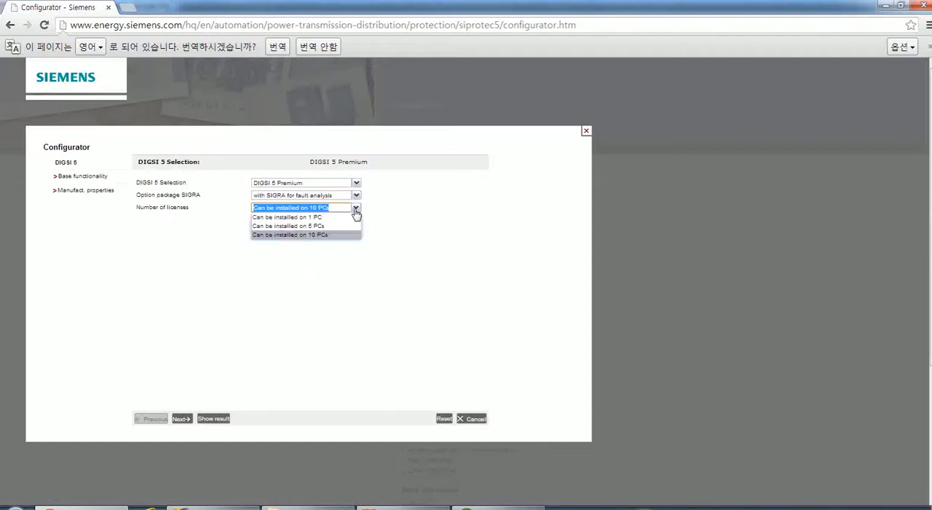
{"action": "left_click", "coordinate": [297, 227]}
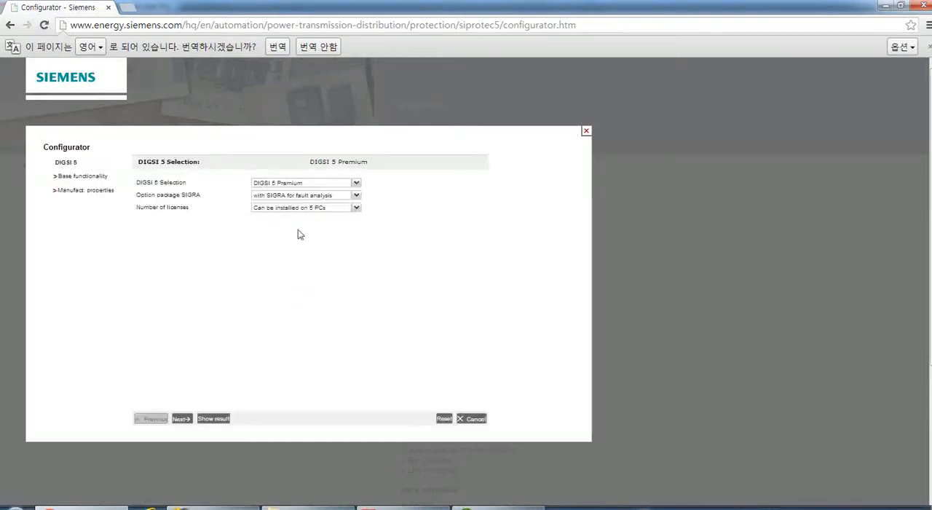
{"action": "left_click", "coordinate": [182, 418]}
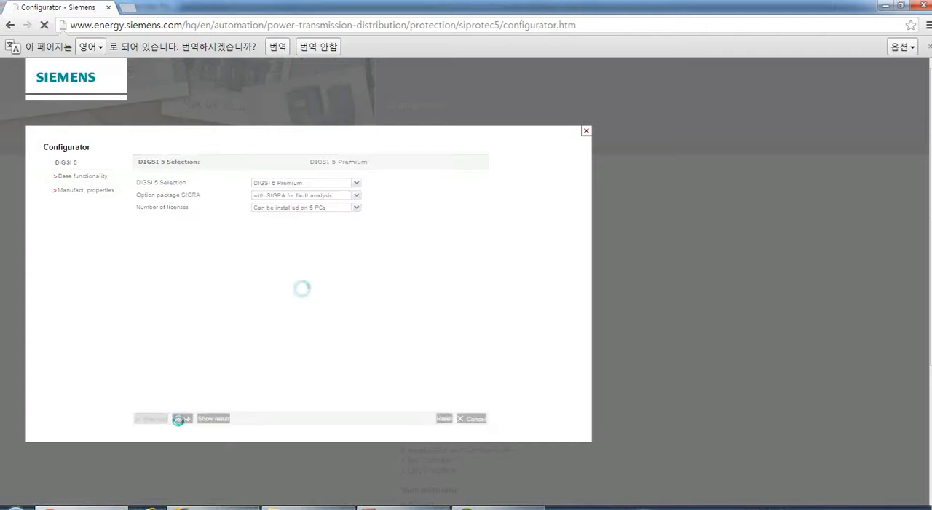
{"action": "left_click", "coordinate": [213, 418]}
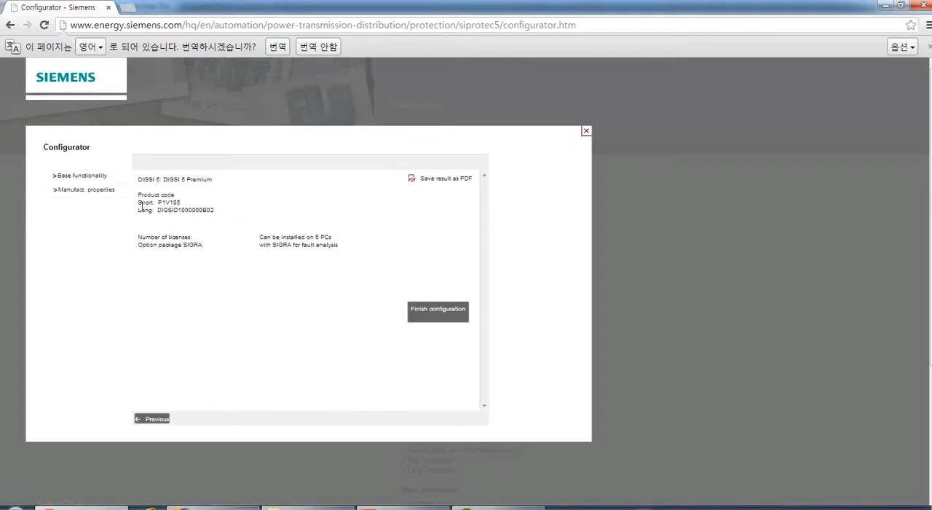
Compare the DIGSI 5 Premium product codes with the Ex 3e answer in the exercise PDF in Acrobat.
{"action": "left_click_drag", "start_coordinate": [140, 206], "coordinate": [216, 247]}
{"action": "left_click", "coordinate": [215, 246]}
{"action": "left_click", "coordinate": [380, 506]}
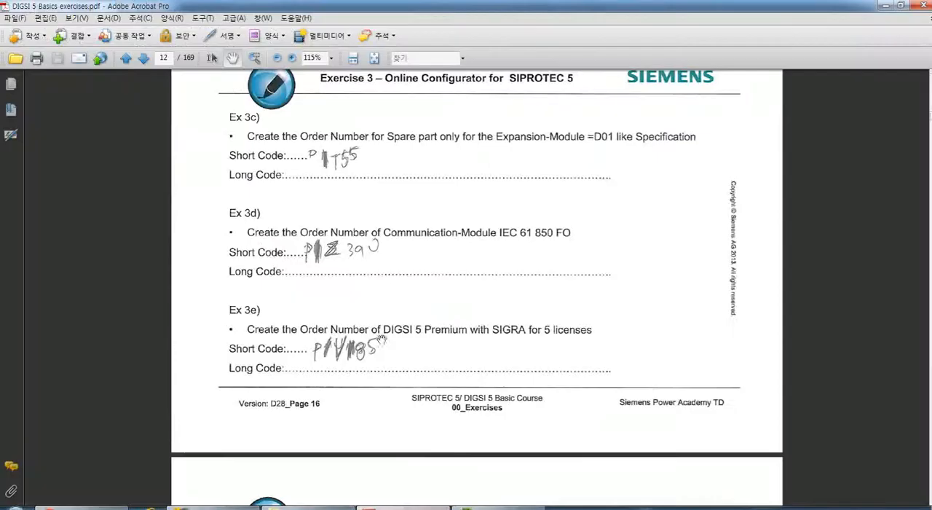
Examine the Ex 3f and Ex 3g tasks on CT-Terminal order numbers in the exercise PDF.
{"action": "scroll", "coordinate": [379, 335], "scroll_direction": "down", "scroll_amount": 2}
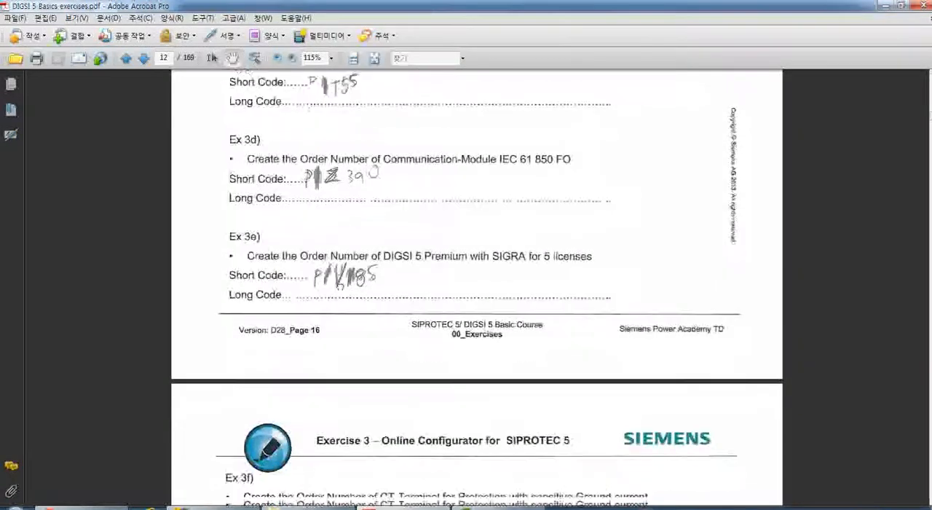
{"action": "scroll", "coordinate": [354, 313], "scroll_direction": "down", "scroll_amount": 1}
{"action": "scroll", "coordinate": [354, 314], "scroll_direction": "down", "scroll_amount": 3}
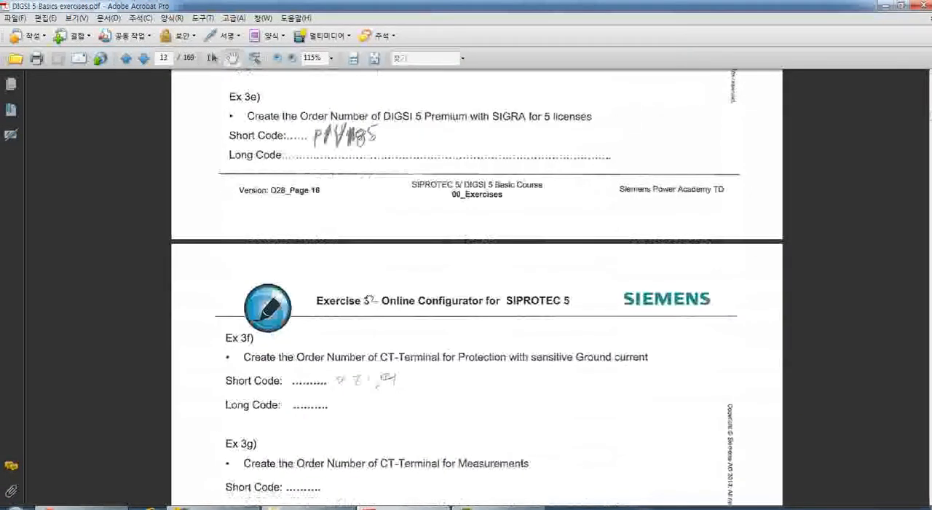
{"action": "scroll", "coordinate": [364, 292], "scroll_direction": "down", "scroll_amount": 4}
{"action": "scroll", "coordinate": [364, 291], "scroll_direction": "up", "scroll_amount": 1}
{"action": "scroll", "coordinate": [367, 270], "scroll_direction": "down", "scroll_amount": 2}
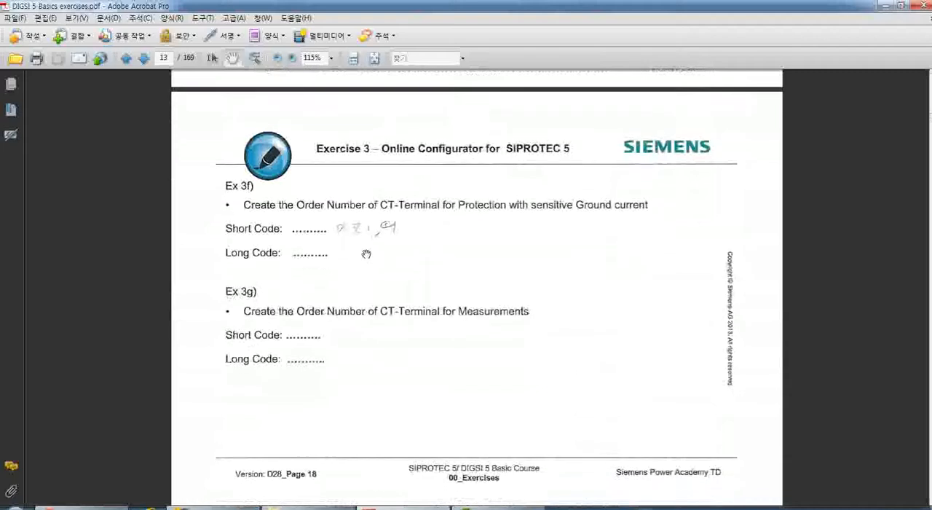
{"action": "scroll", "coordinate": [375, 306], "scroll_direction": "down", "scroll_amount": 1}
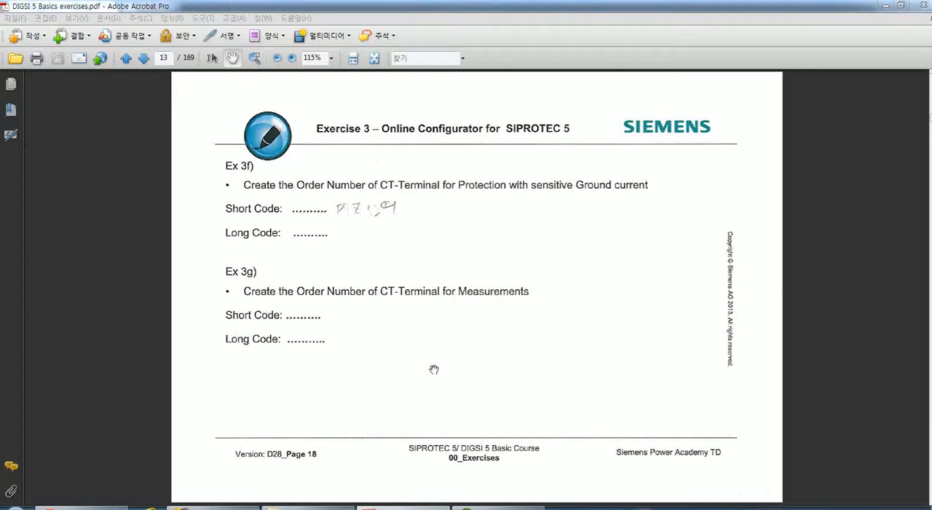
{"action": "left_click_drag", "start_coordinate": [374, 354], "coordinate": [371, 337]}
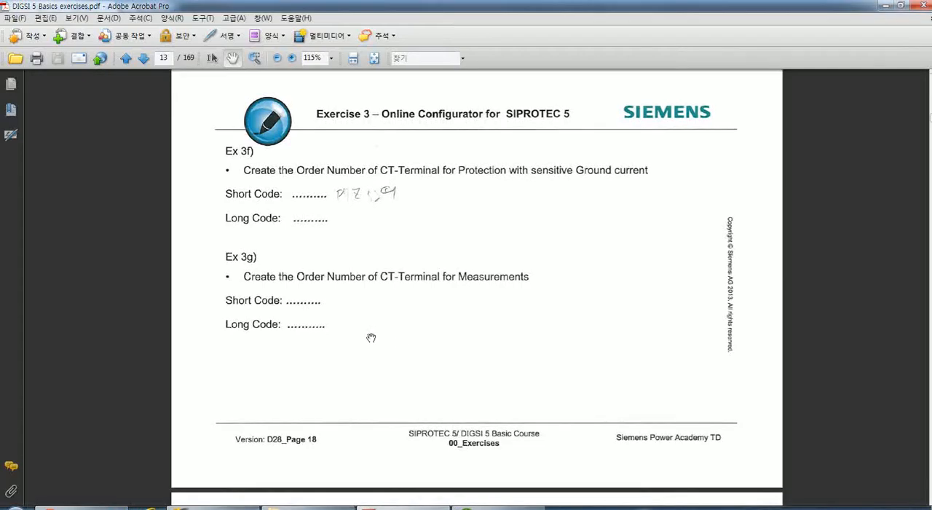
Return to the configurator in Chrome and start a part configuration for Terminal/Accessories.
{"action": "left_click", "coordinate": [89, 507]}
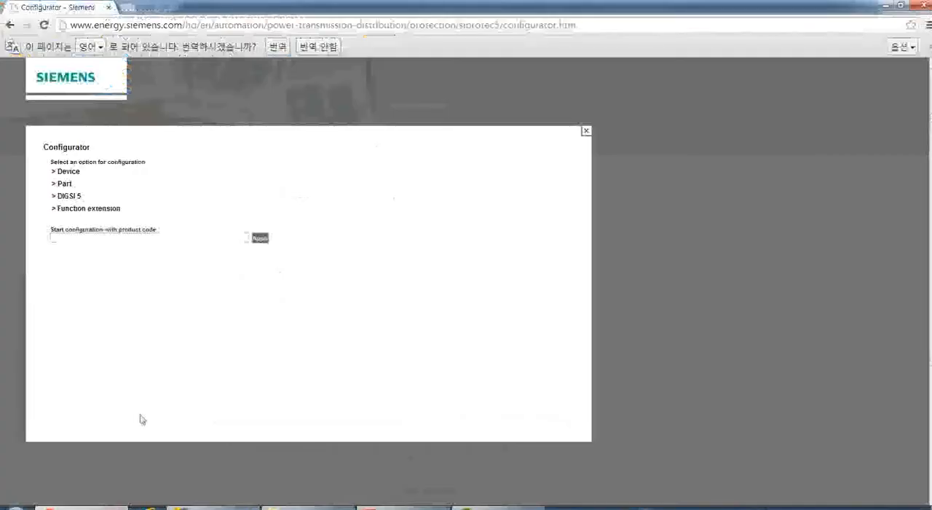
{"action": "left_click", "coordinate": [64, 185]}
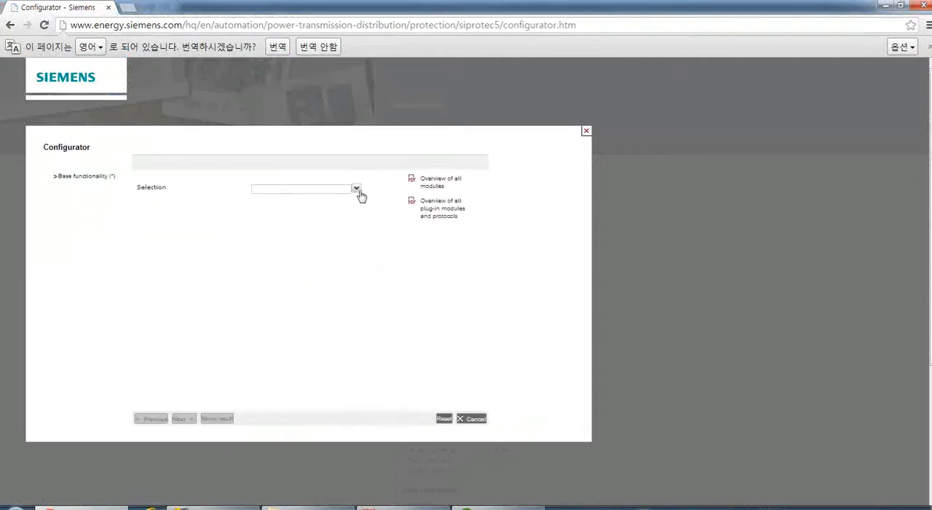
{"action": "left_click", "coordinate": [356, 189]}
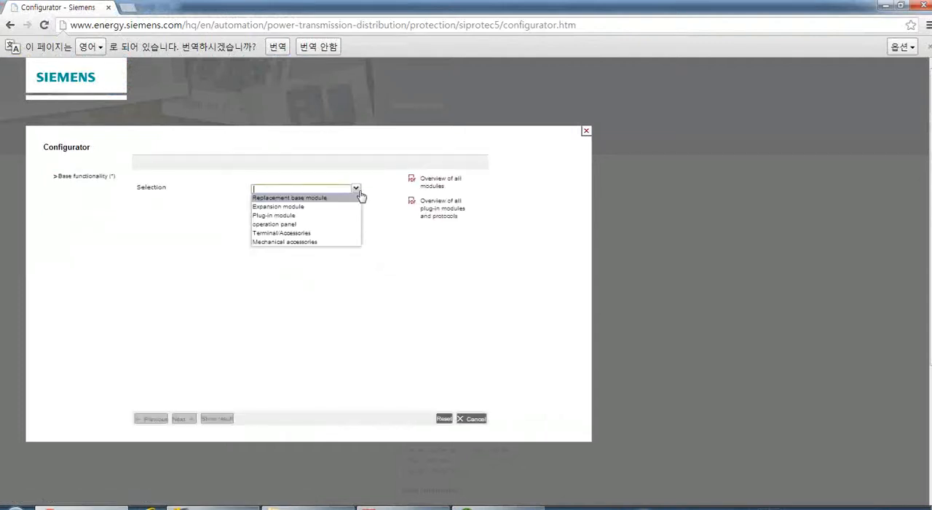
{"action": "left_click", "coordinate": [273, 234]}
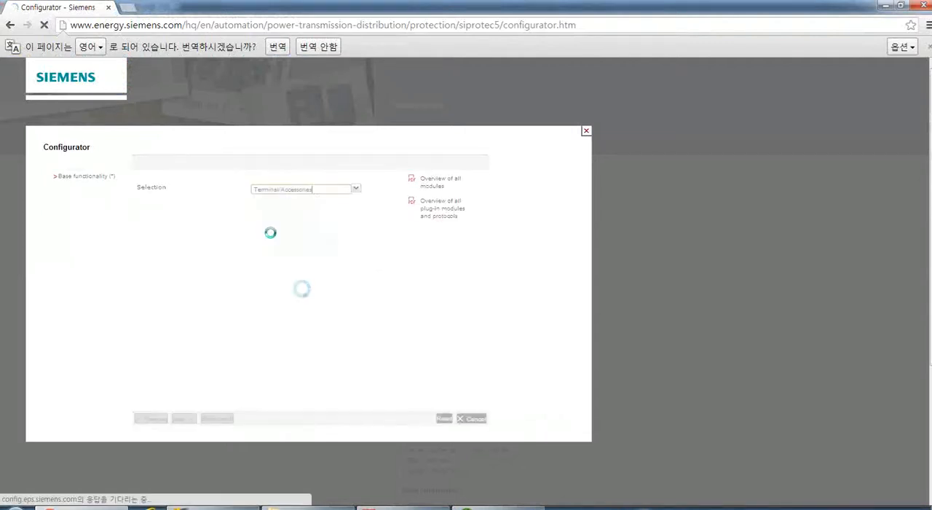
Choose the TypeA current terminal with 3x protection and 1x sensitive inputs, leave the board type slots empty, and request the result.
{"action": "left_click", "coordinate": [356, 183]}
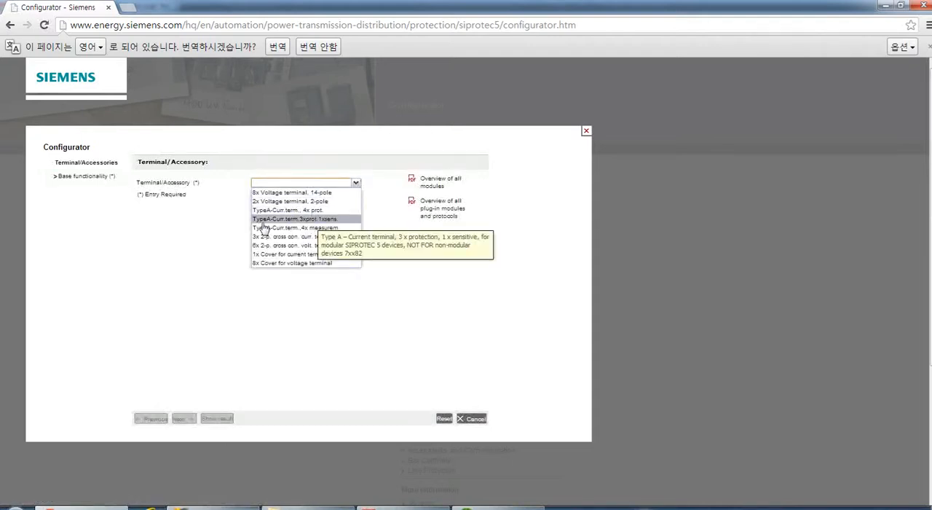
{"action": "left_click", "coordinate": [301, 221]}
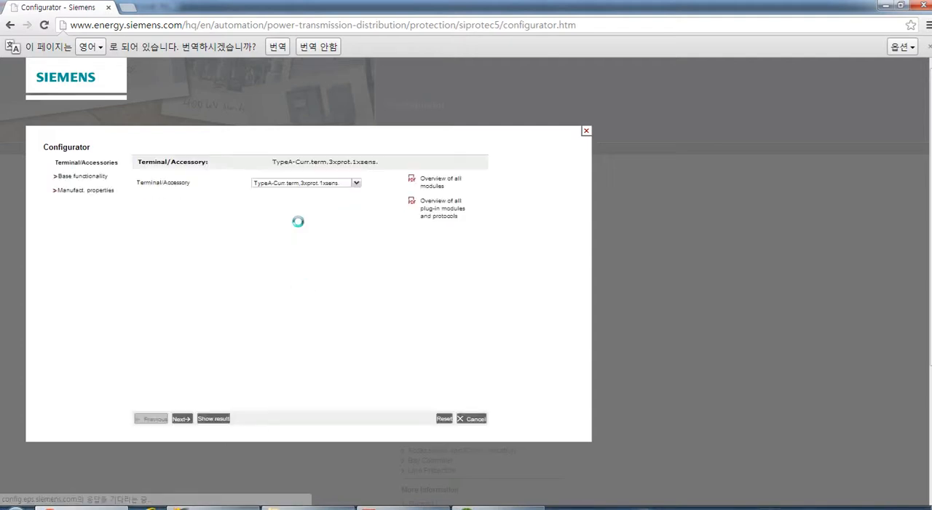
{"action": "left_click", "coordinate": [181, 419]}
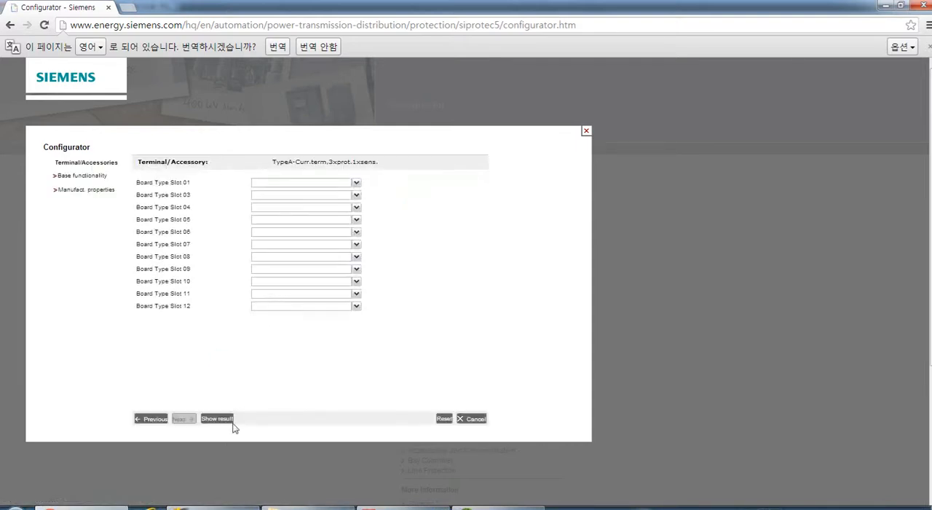
{"action": "left_click", "coordinate": [217, 419]}
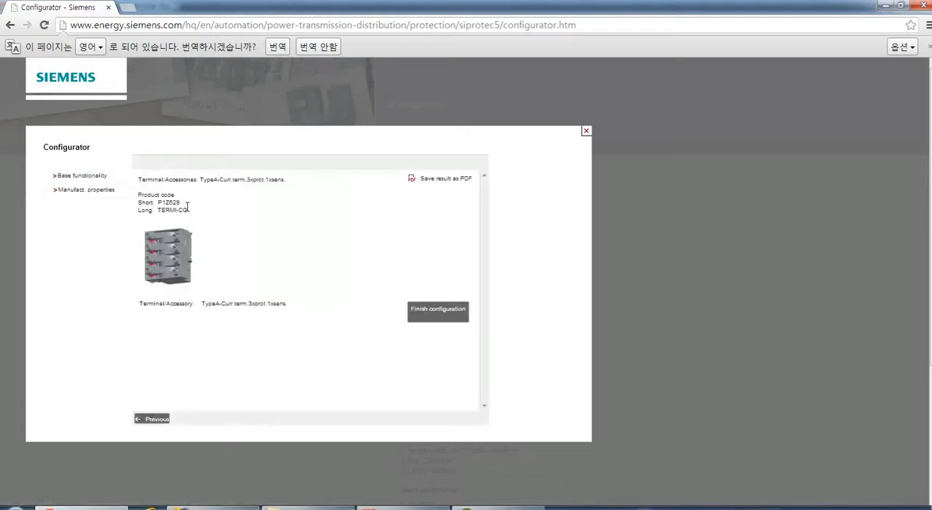
Compare the sensitive current terminal's short and long product codes with the Ex 3f answer in the exercise PDF in Acrobat.
{"action": "left_click_drag", "start_coordinate": [182, 204], "coordinate": [150, 207]}
{"action": "left_click", "coordinate": [215, 219]}
{"action": "left_click", "coordinate": [396, 506]}
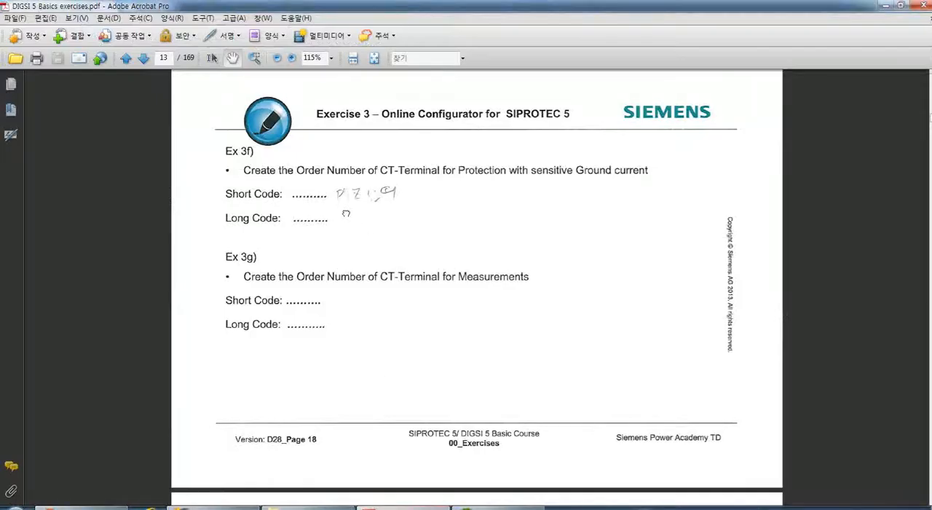
{"action": "scroll", "coordinate": [346, 214], "scroll_direction": "down", "scroll_amount": 1}
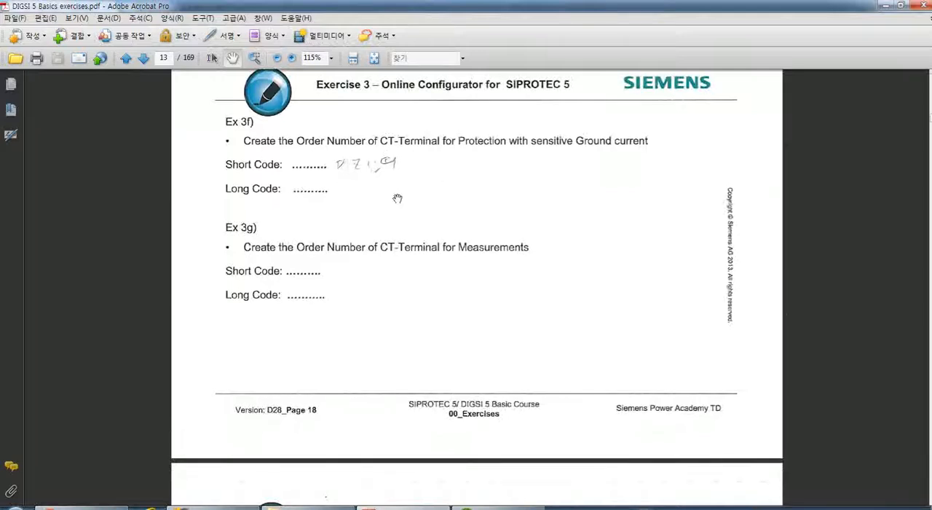
{"action": "scroll", "coordinate": [340, 230], "scroll_direction": "down", "scroll_amount": 1}
{"action": "scroll", "coordinate": [339, 247], "scroll_direction": "up", "scroll_amount": 2}
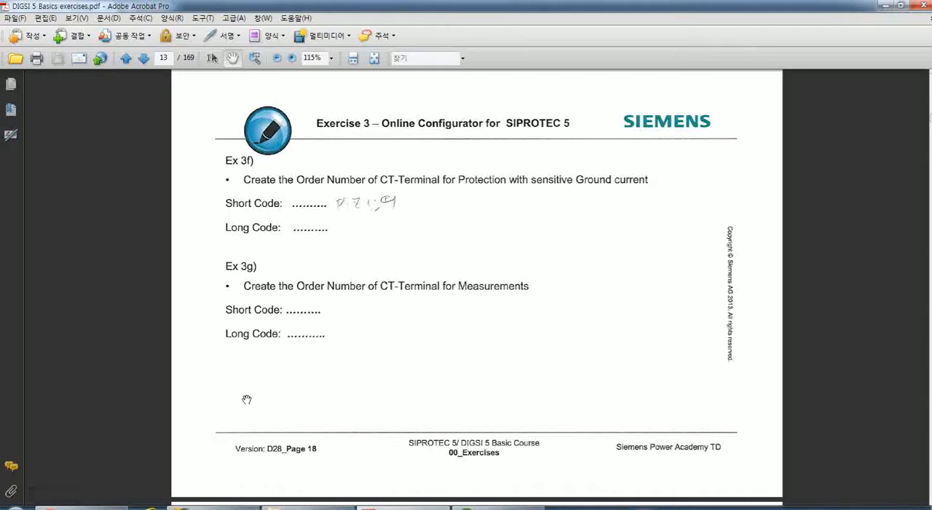
Return to the configurator in Chrome and reset the sensitive current terminal's configuration.
{"action": "left_click", "coordinate": [87, 507]}
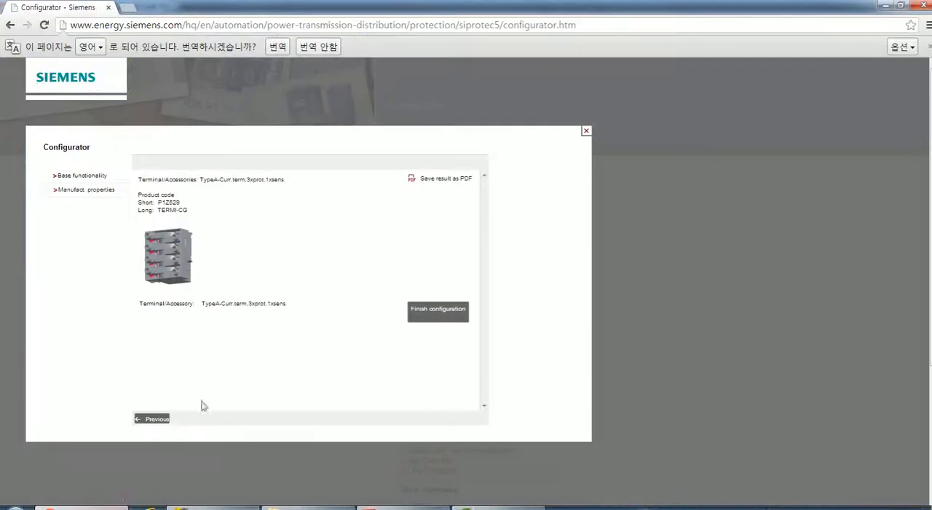
{"action": "left_click", "coordinate": [154, 417]}
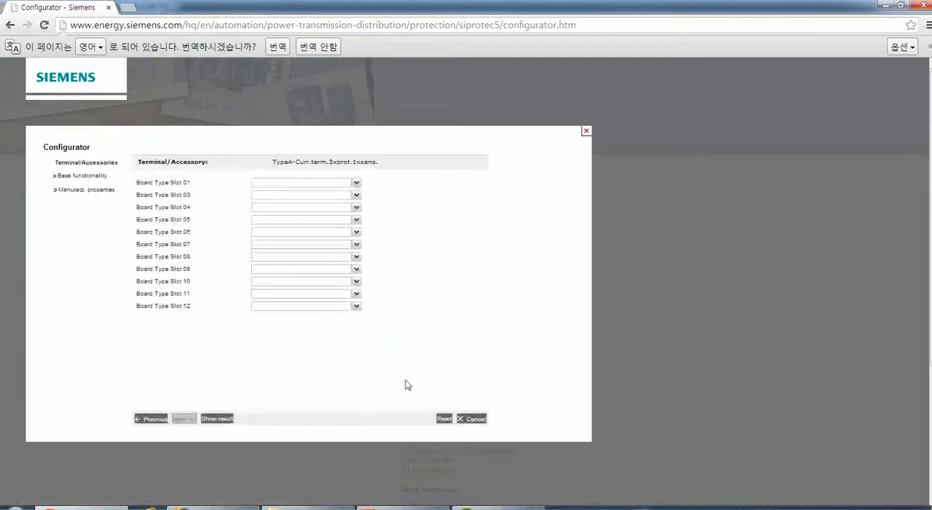
{"action": "left_click", "coordinate": [442, 417]}
{"action": "left_click", "coordinate": [338, 301]}
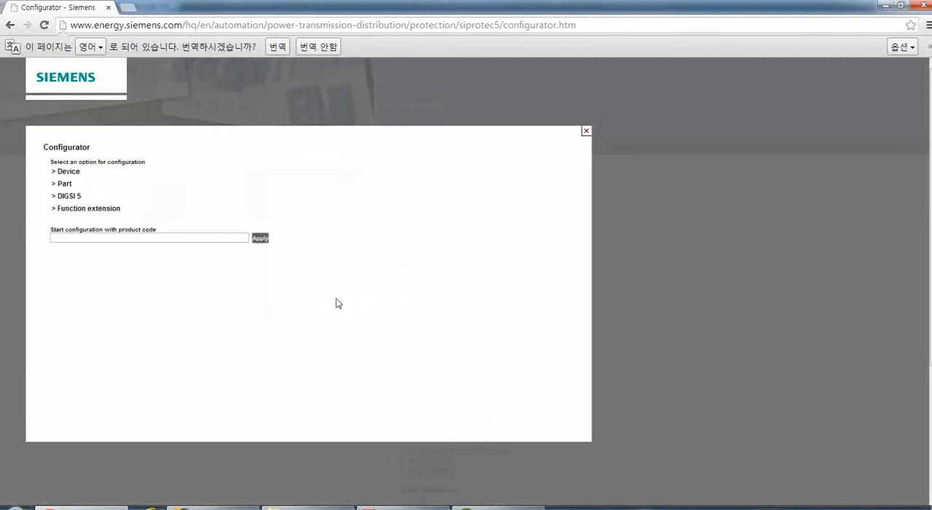
Configure a Terminal/Accessories part as the TypeA current terminal with 4x measurement, leave the board type slots empty, and request the result.
{"action": "left_click", "coordinate": [64, 185]}
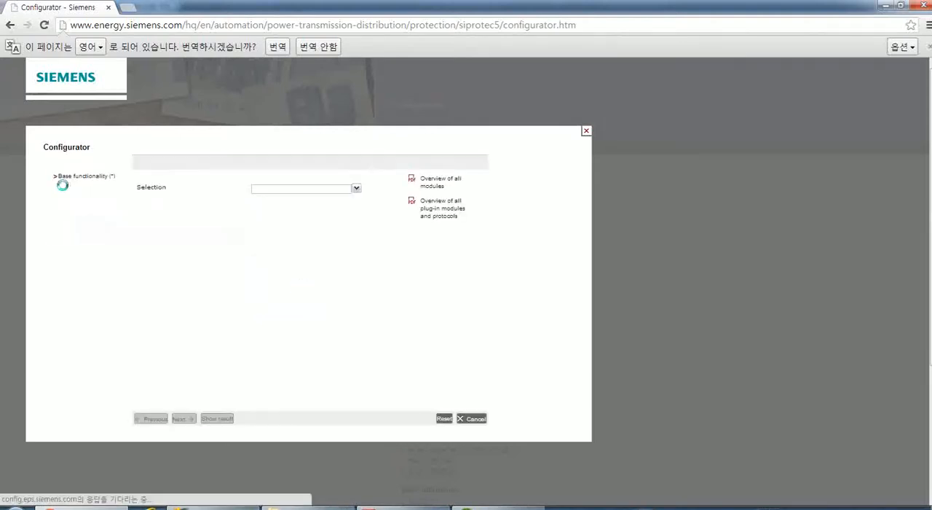
{"action": "left_click", "coordinate": [356, 190]}
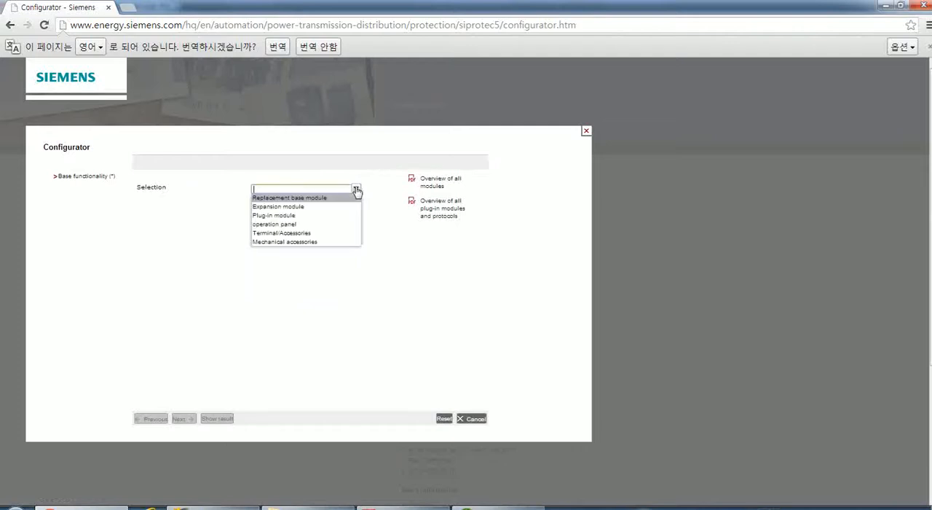
{"action": "left_click", "coordinate": [295, 241]}
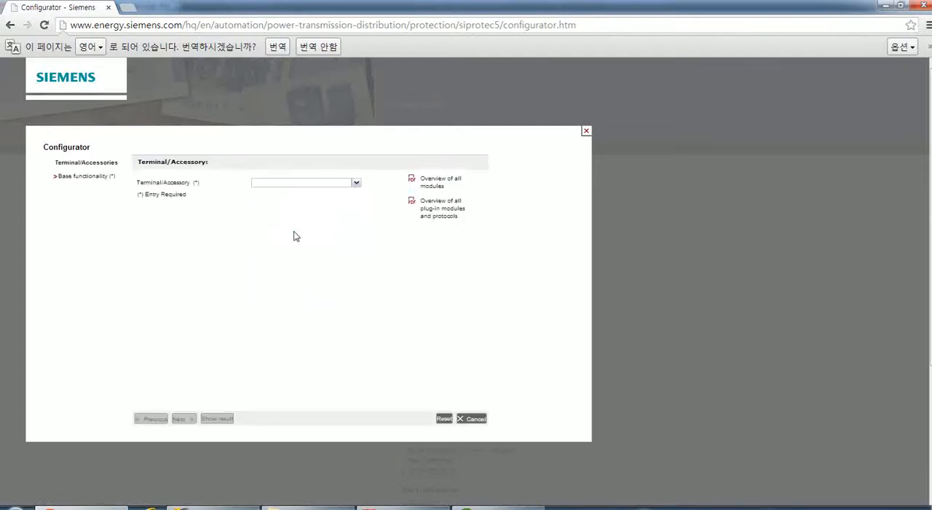
{"action": "left_click", "coordinate": [357, 183]}
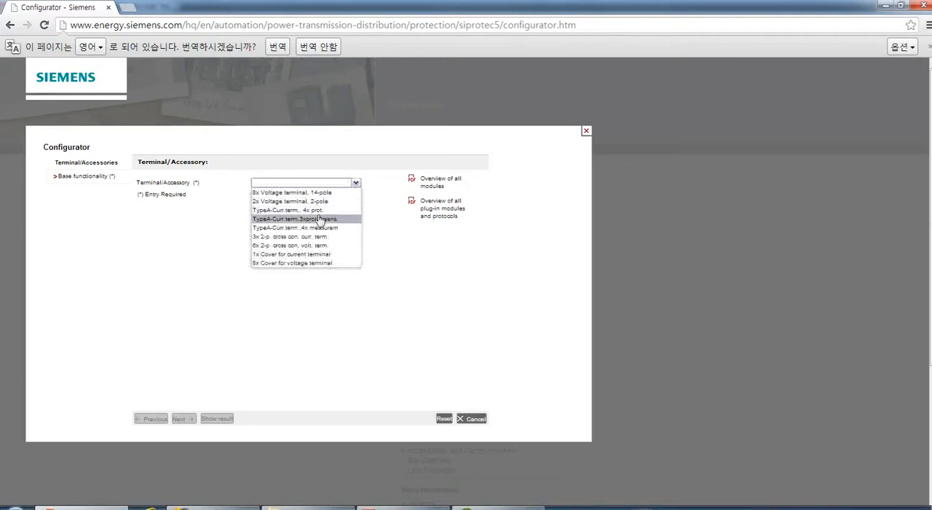
{"action": "left_click", "coordinate": [280, 232]}
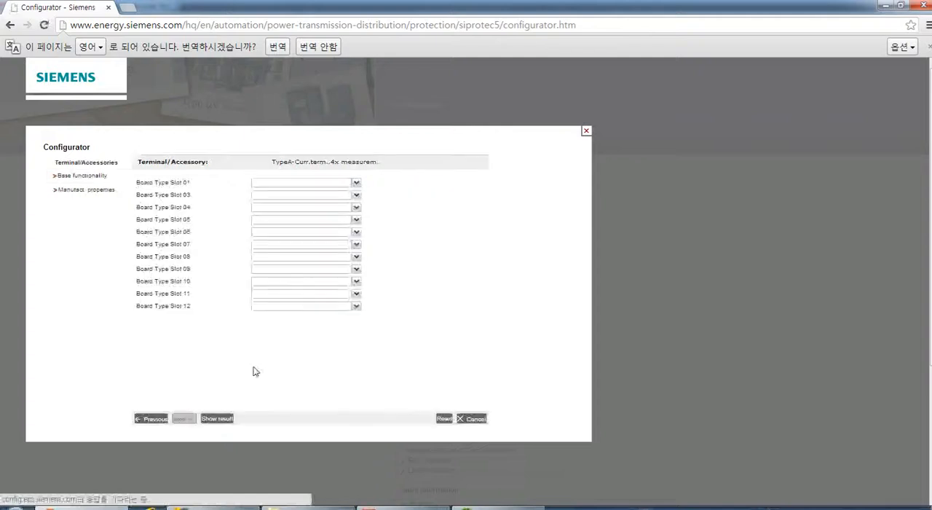
{"action": "left_click", "coordinate": [216, 419]}
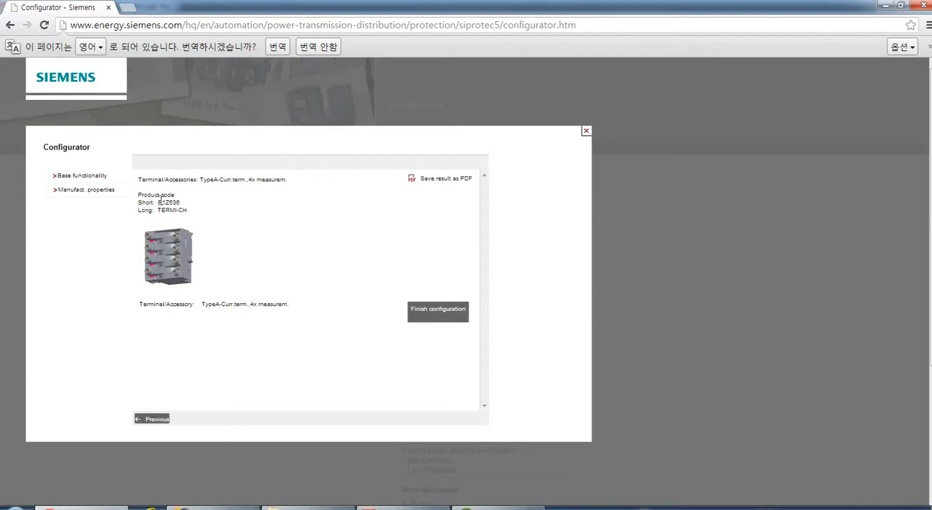
Check the measurement current terminal's short and long product codes against the Ex 3g task in the exercise PDF in Acrobat.
{"action": "left_click_drag", "start_coordinate": [160, 201], "coordinate": [223, 209]}
{"action": "left_click", "coordinate": [277, 222]}
{"action": "left_click", "coordinate": [230, 237]}
{"action": "left_click", "coordinate": [400, 508]}
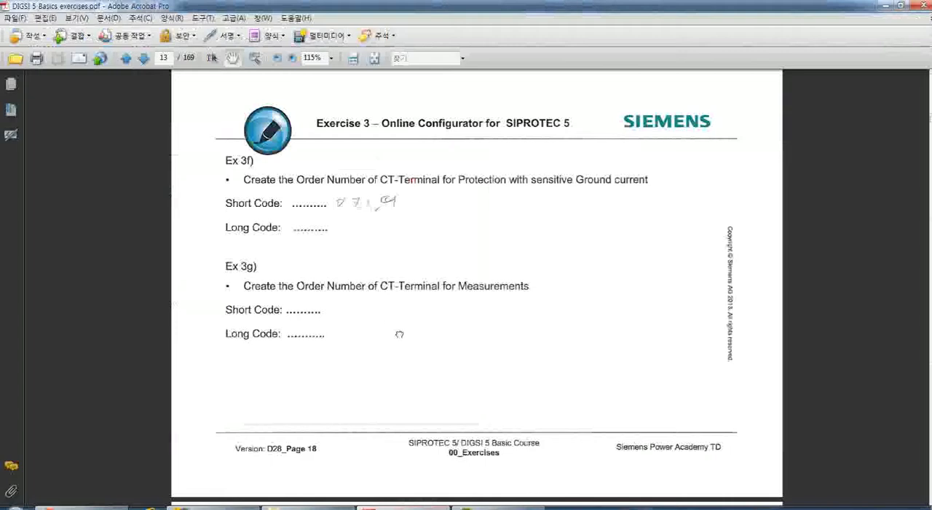
{"action": "mouse_move", "coordinate": [399, 333]}
{"action": "left_mouse_down"}
{"action": "mouse_move", "coordinate": [395, 362]}
{"action": "mouse_move", "coordinate": [398, 346]}
{"action": "left_mouse_up"}
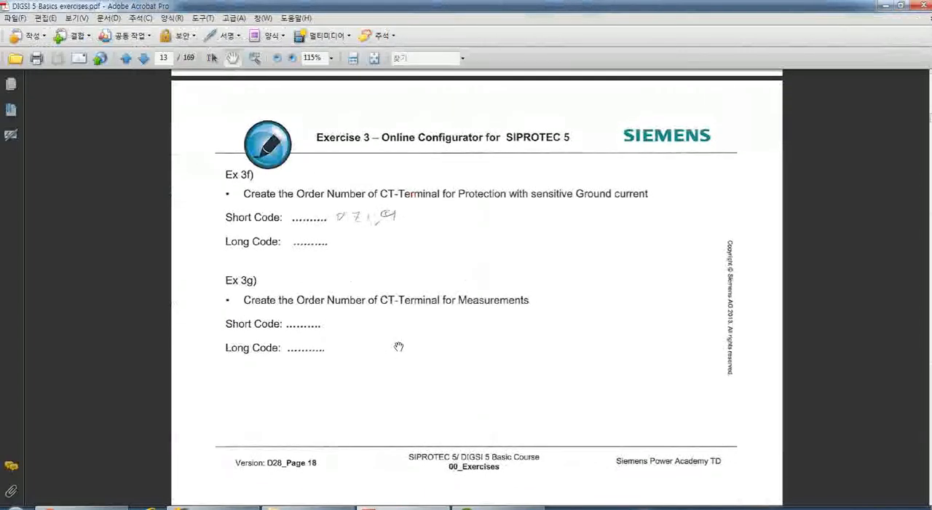